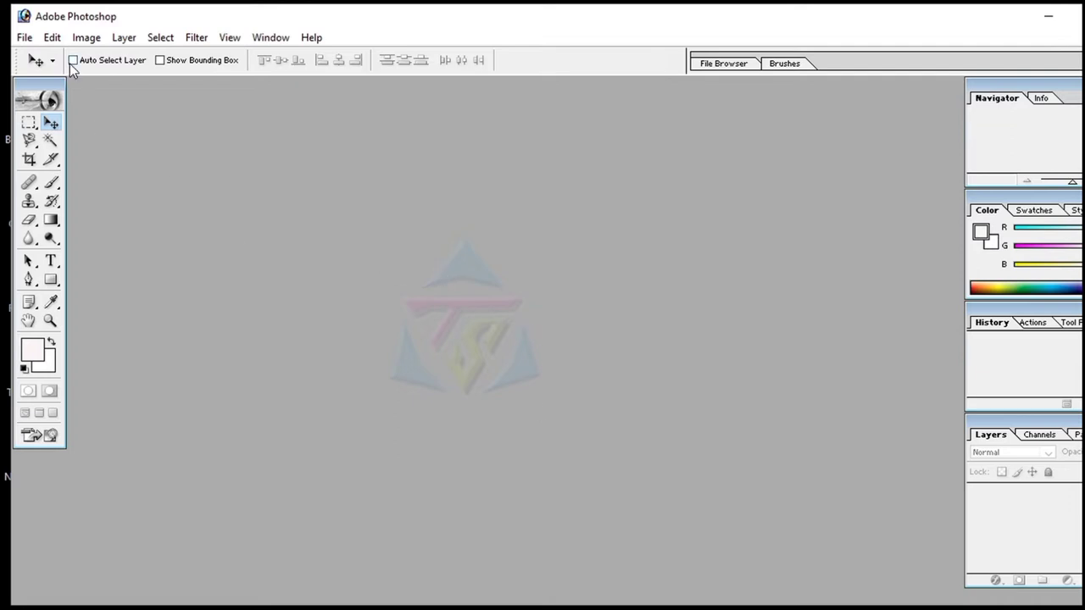
- Create a blank 20 × 20 inch, 300 ppi RGB document and centre its window
click(118, 39)
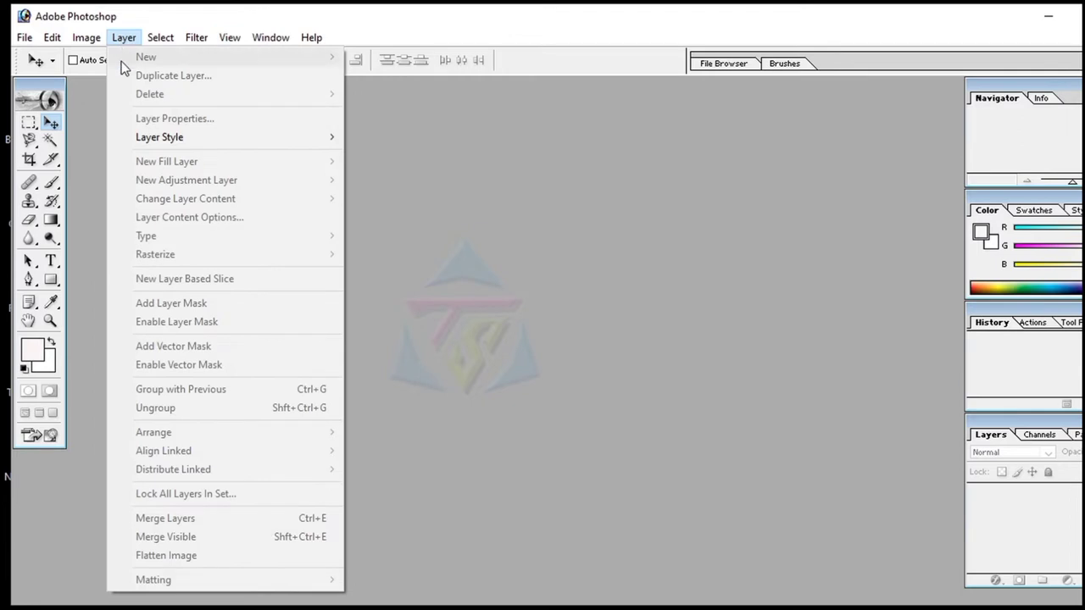
click(650, 292)
key(ctrl+n)
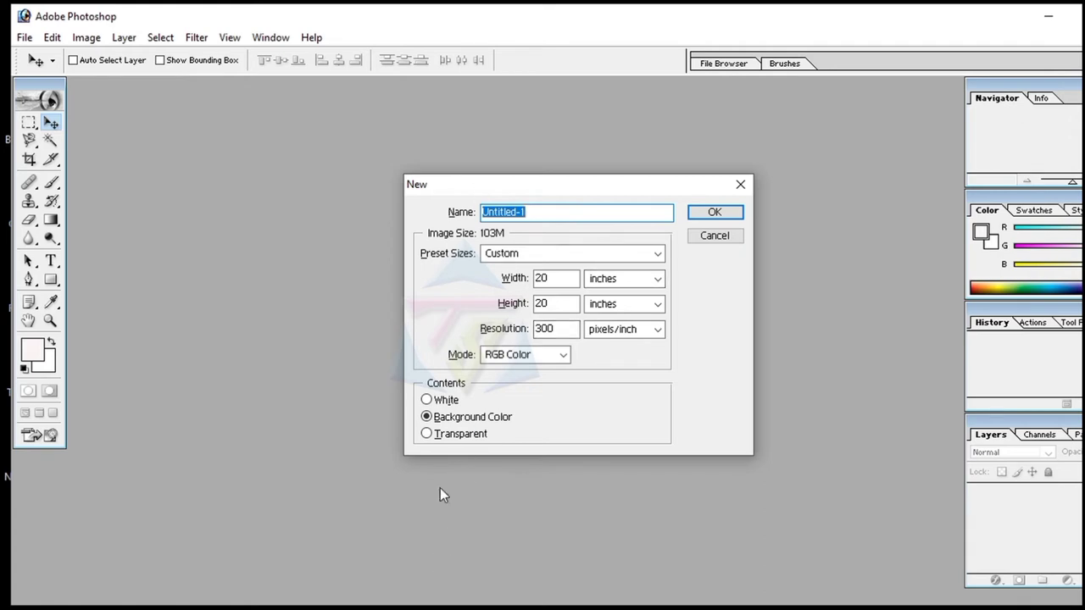
click(715, 213)
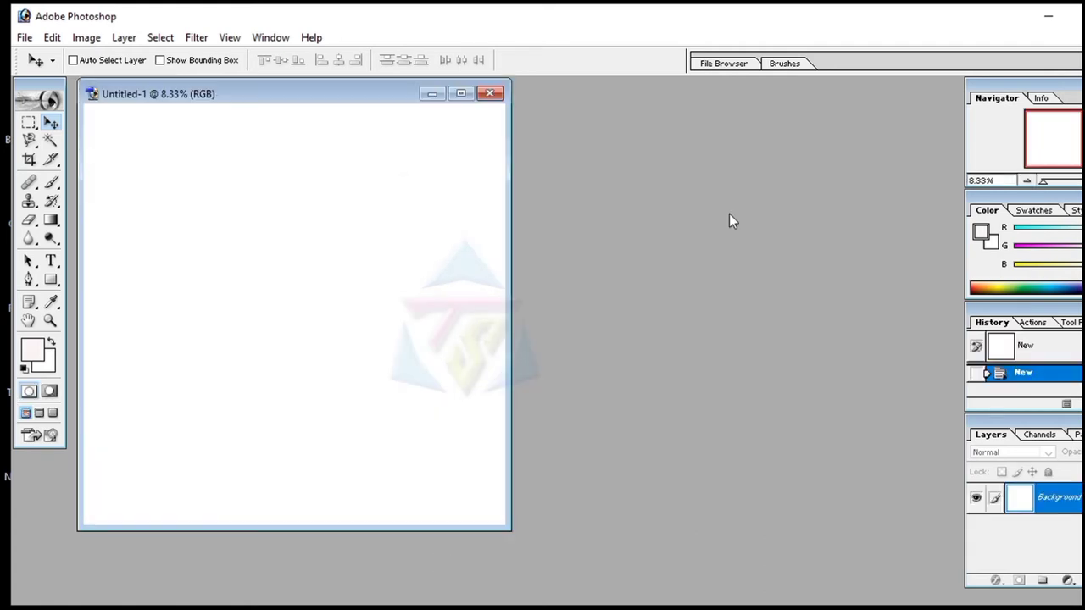
drag(367, 105, 535, 125)
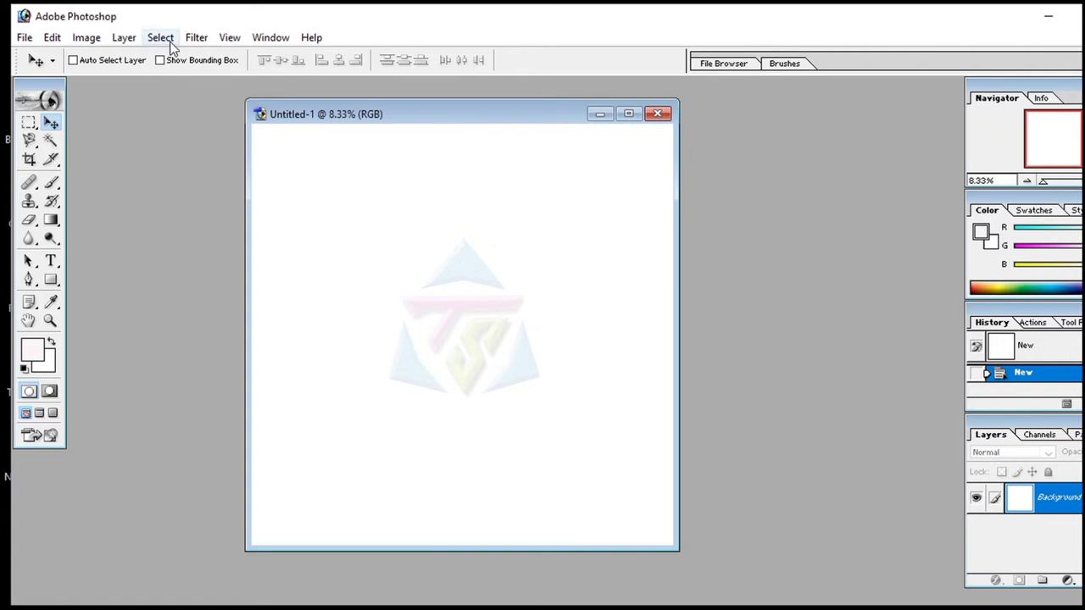
click(129, 44)
mouse_move(145, 57)
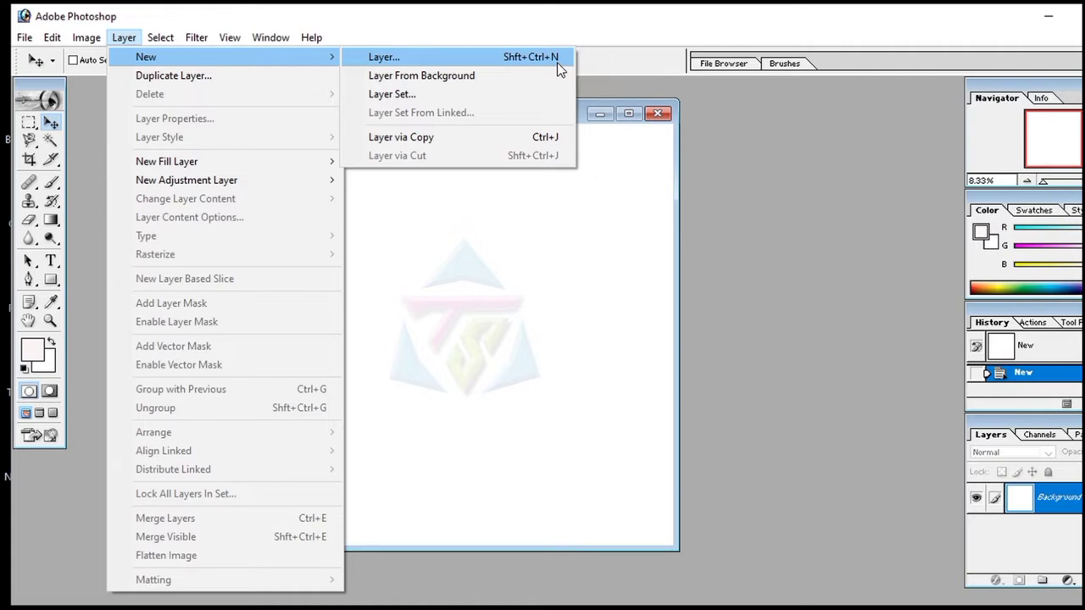
- Add a transparent Layer 1 above the background with Normal mode at 100% opacity
click(539, 57)
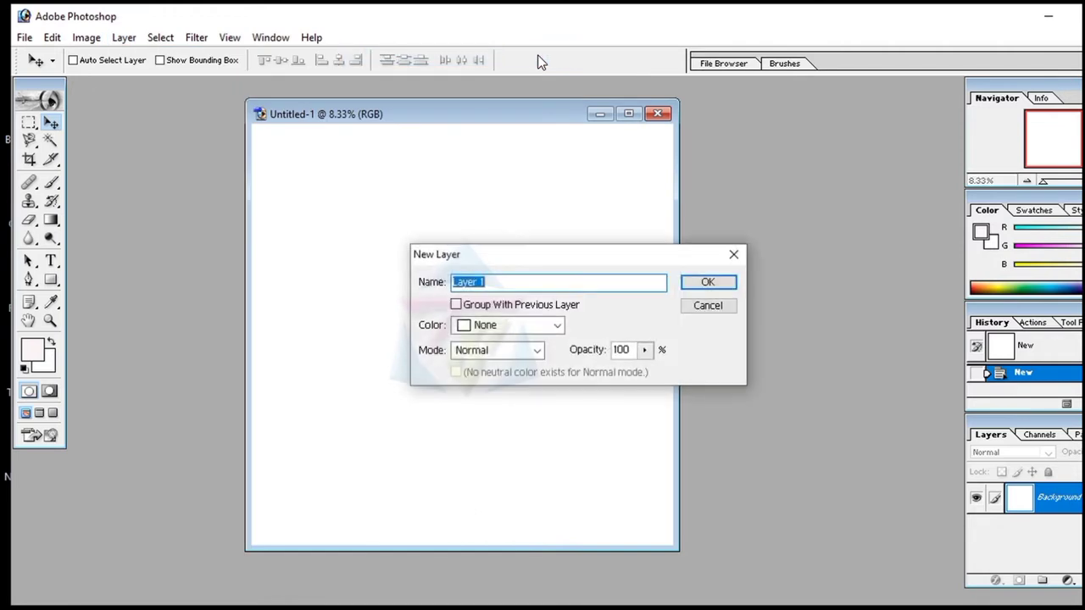
drag(538, 258, 463, 185)
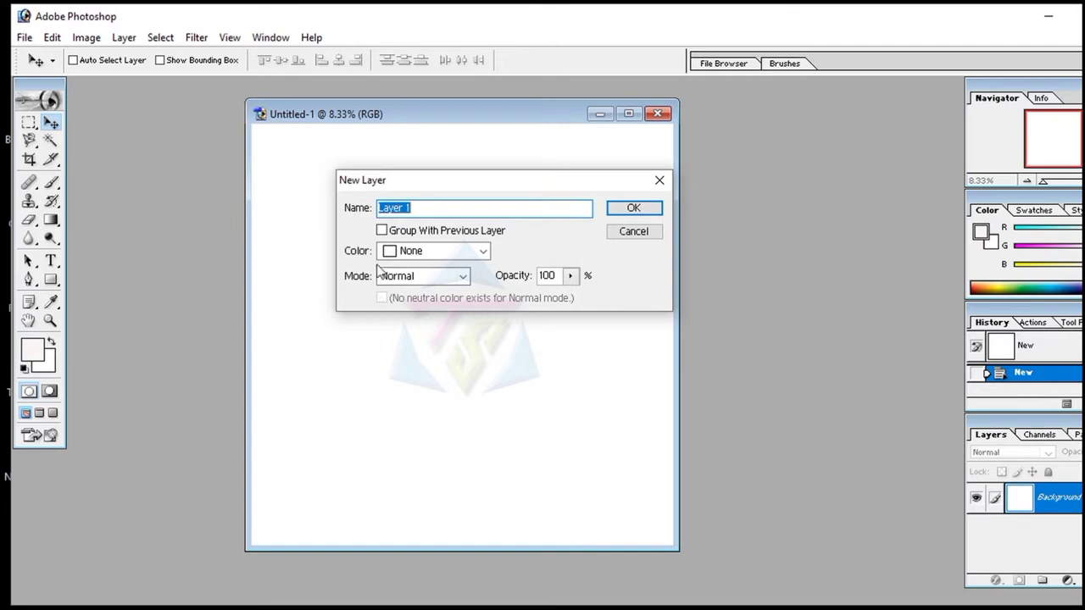
click(461, 279)
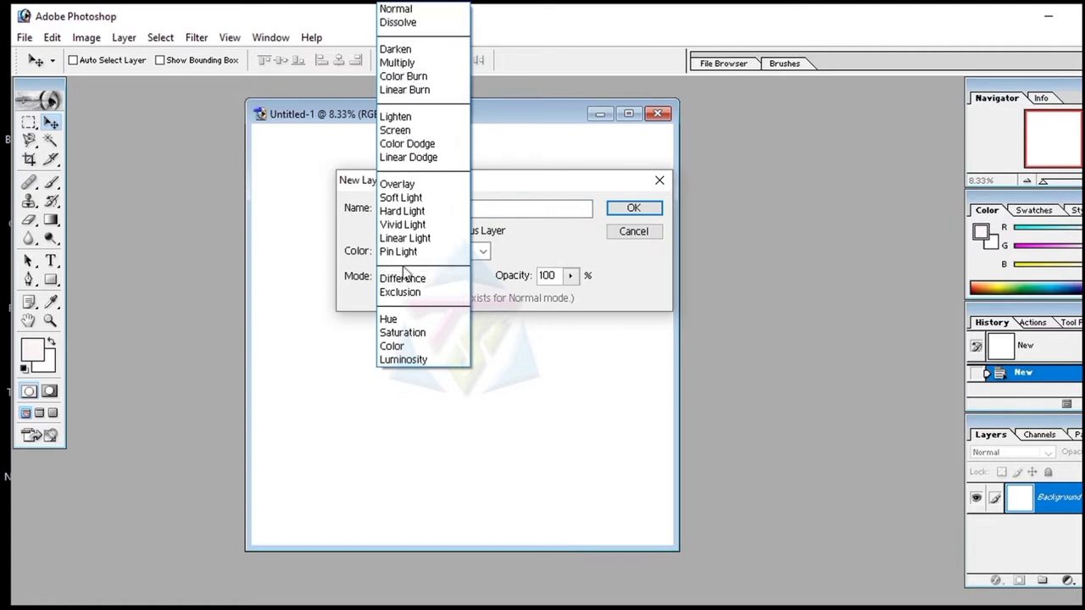
click(493, 363)
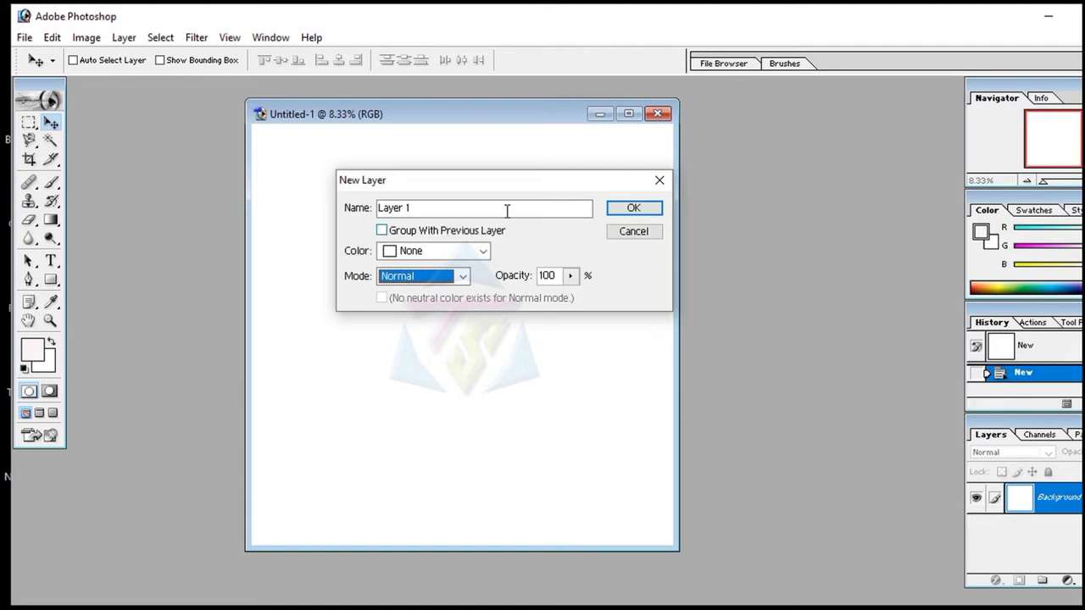
click(625, 212)
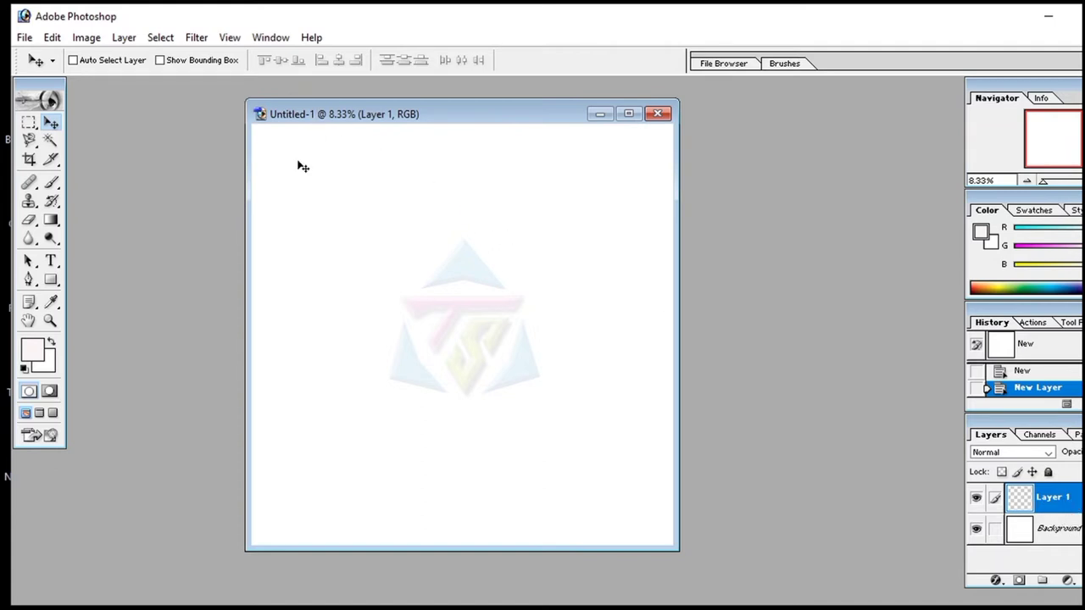
- Convert the Background into a regular layer named Layer 0
click(123, 38)
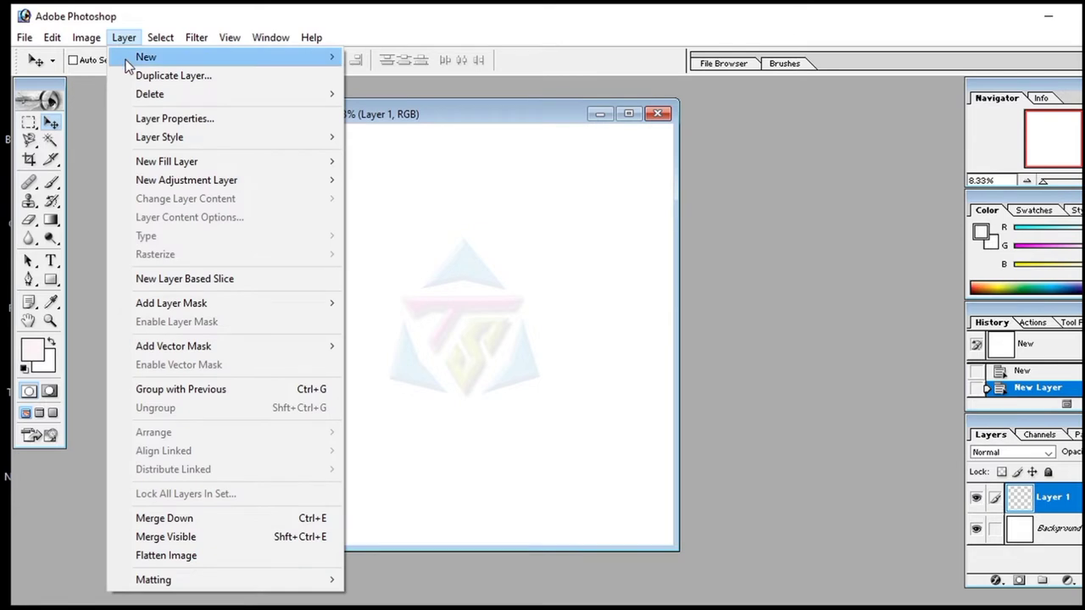
mouse_move(146, 57)
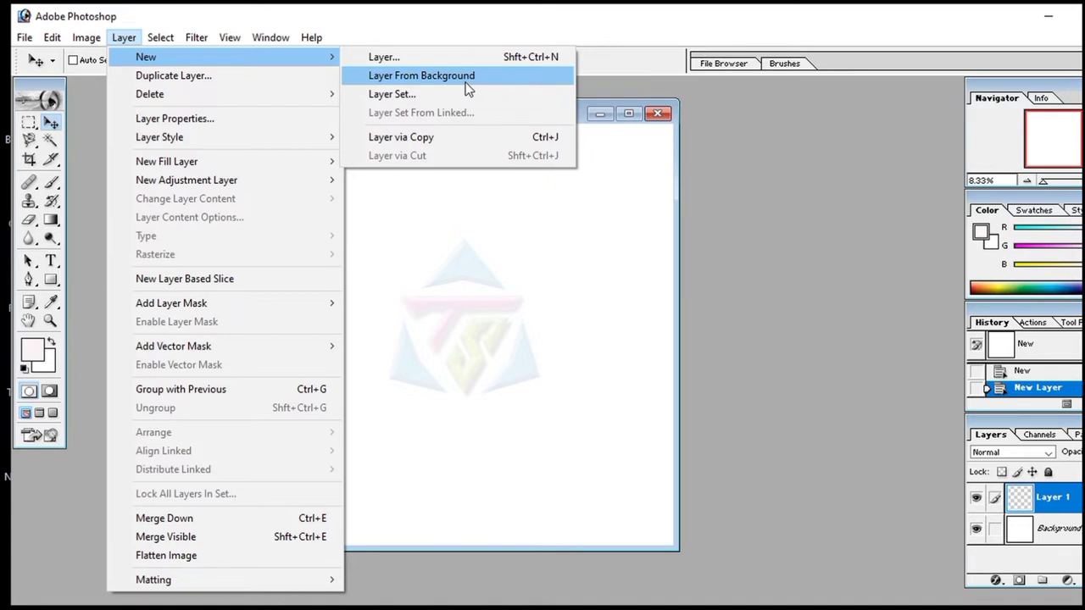
click(466, 82)
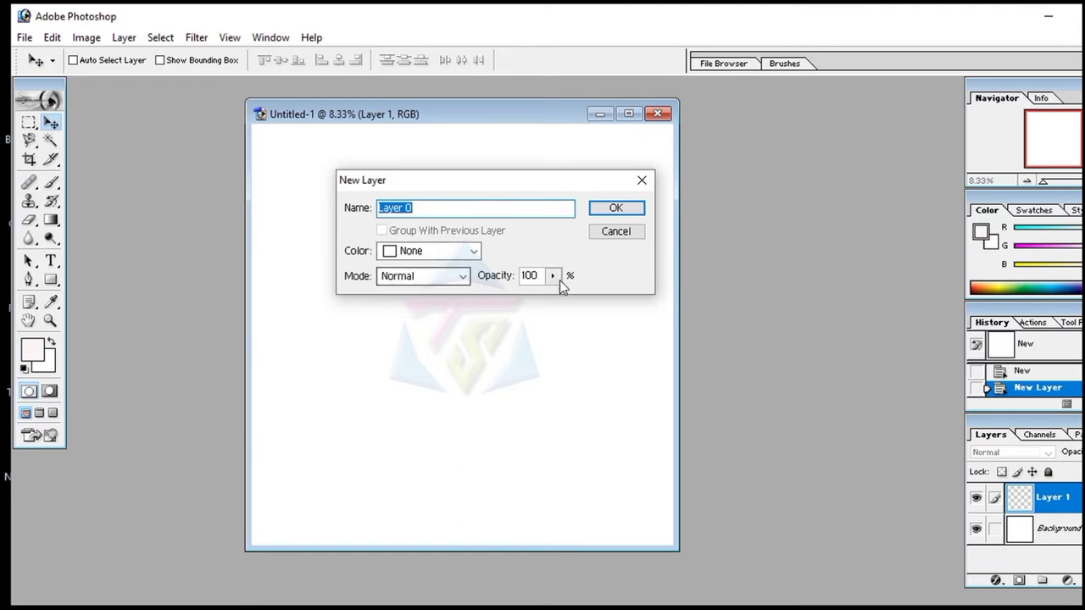
click(598, 211)
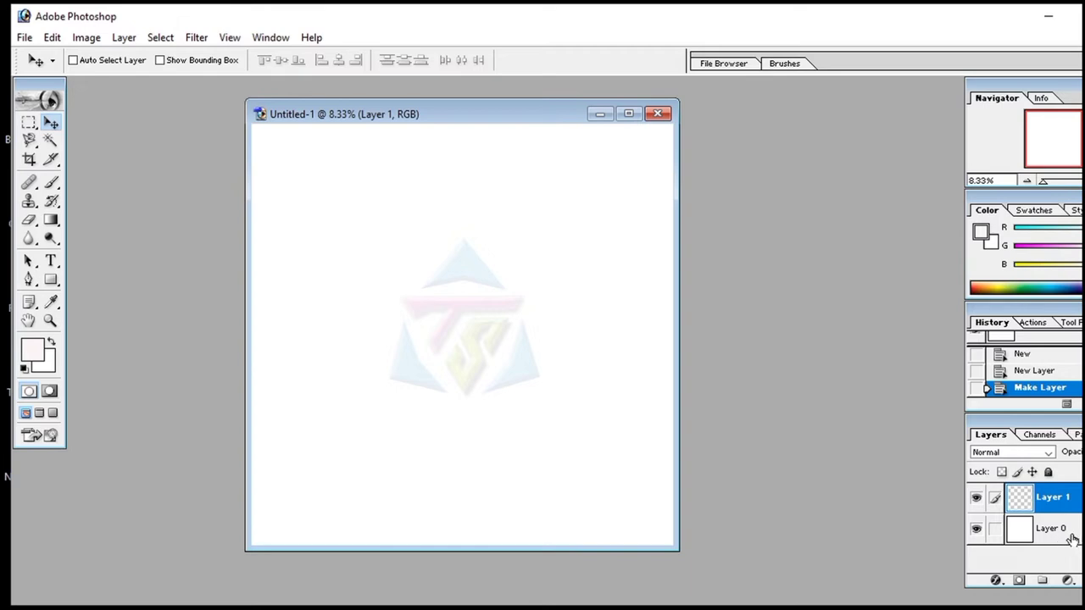
- Cancel an accidental duplicate and add a new empty Layer 2 above Layer 1
click(123, 39)
click(127, 75)
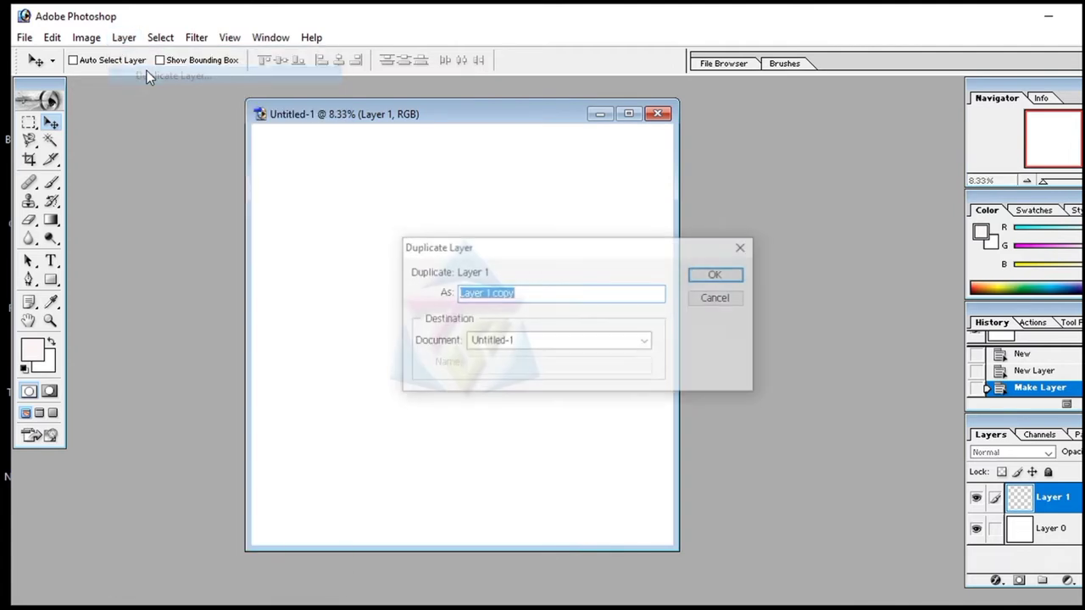
click(742, 247)
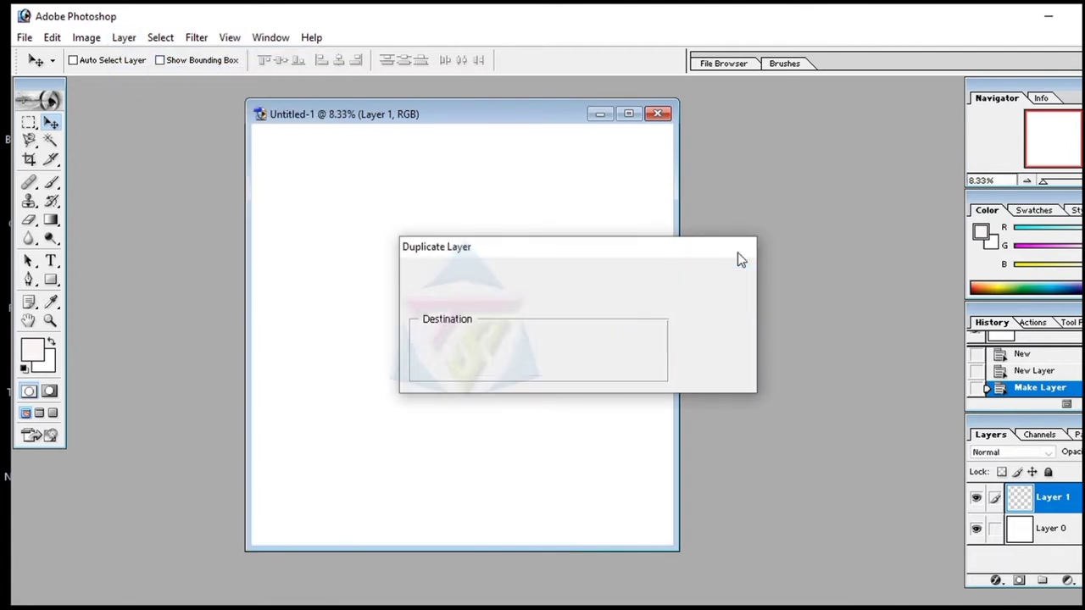
click(126, 37)
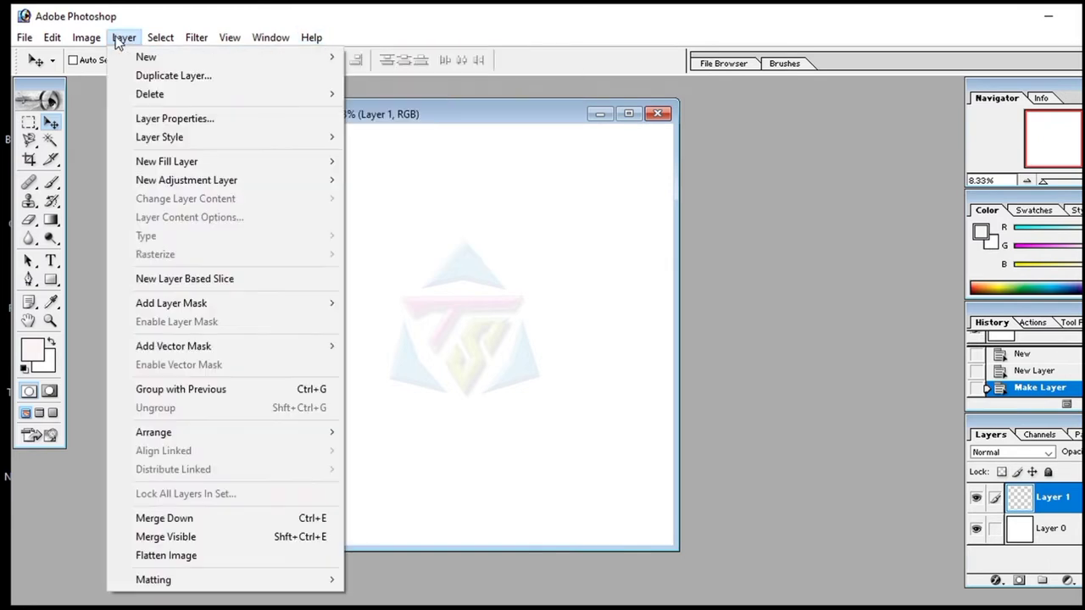
click(117, 41)
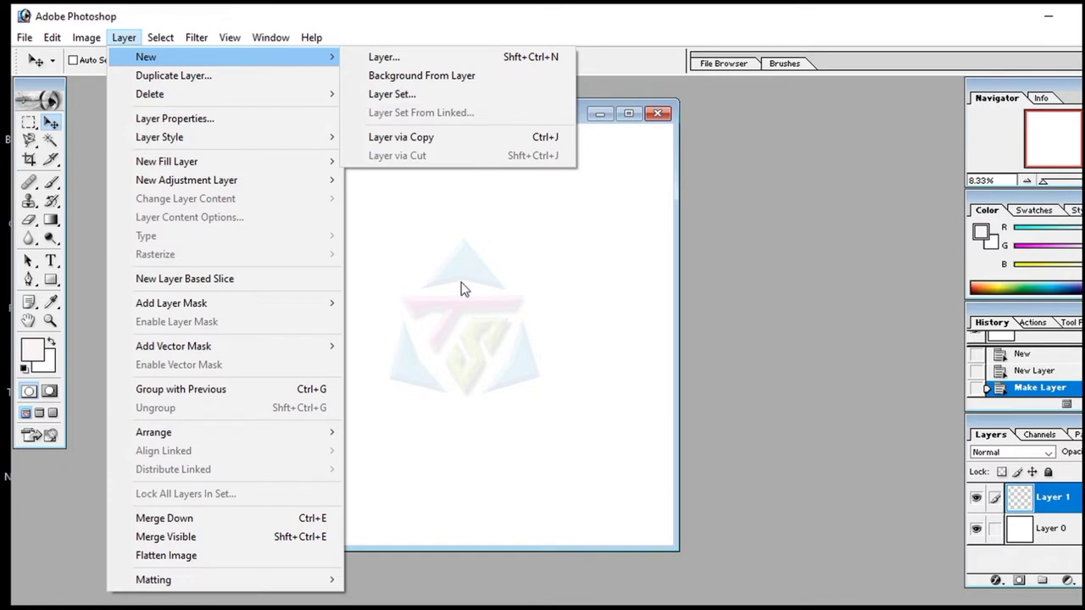
click(385, 56)
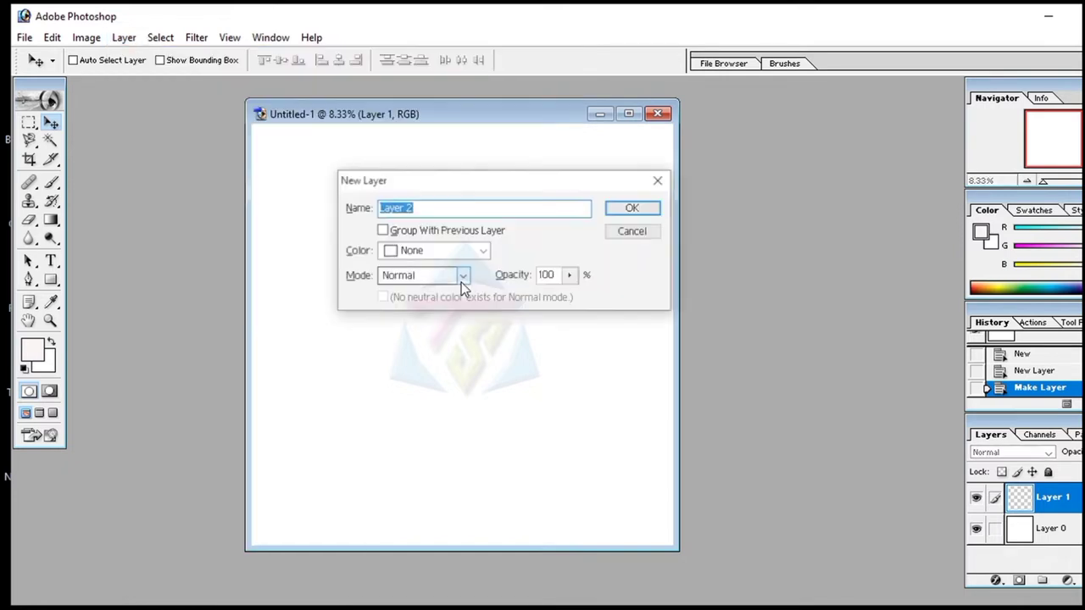
click(627, 208)
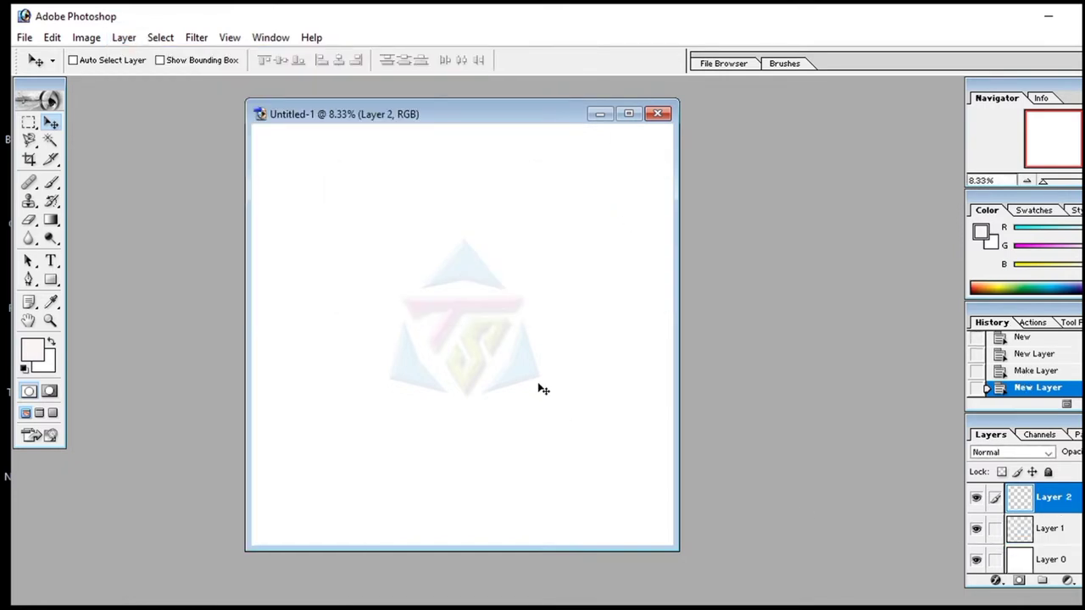
- Draw a large rectangle shape across the lower middle and create layer set Set 1
click(51, 280)
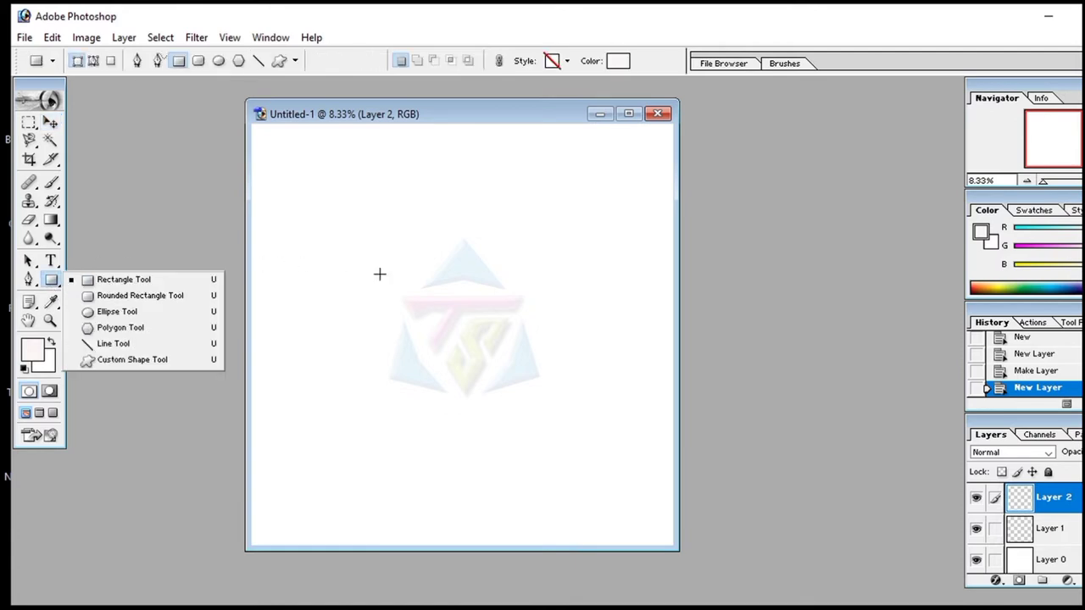
drag(379, 274, 657, 489)
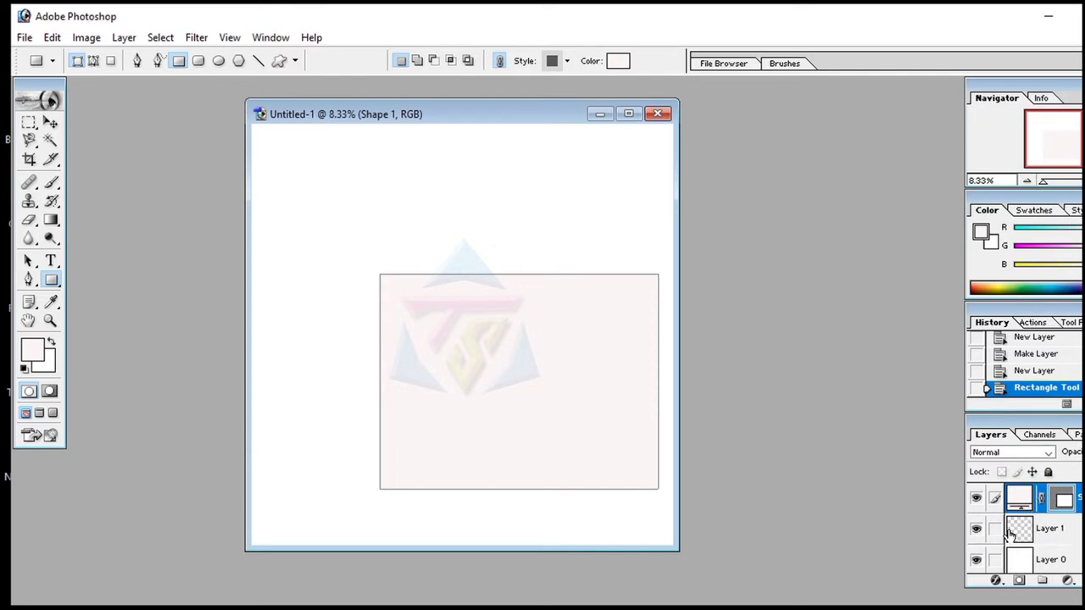
click(124, 39)
click(125, 44)
mouse_move(146, 57)
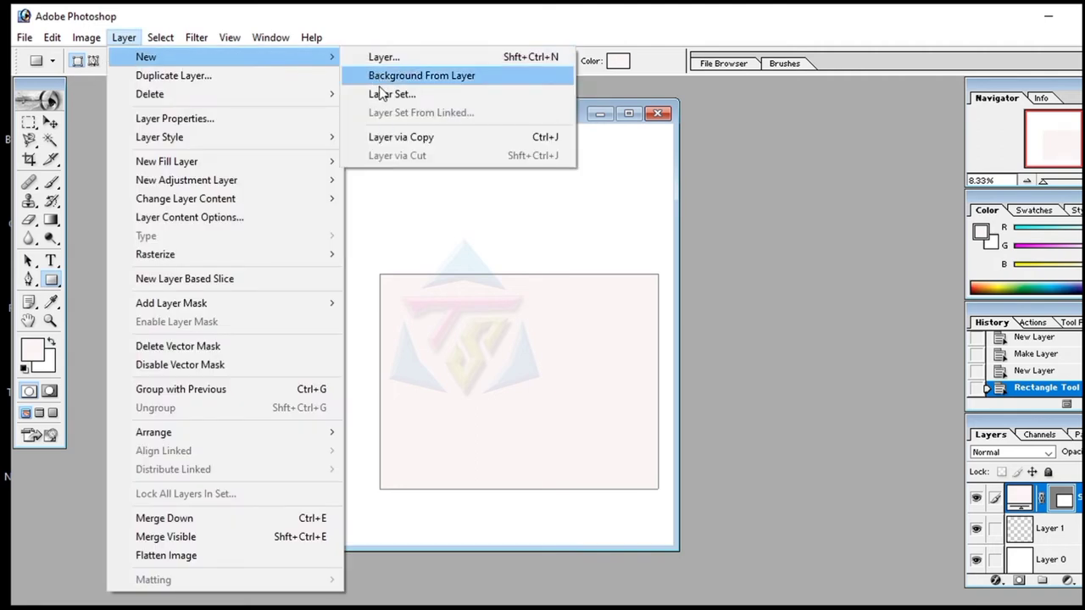
click(376, 95)
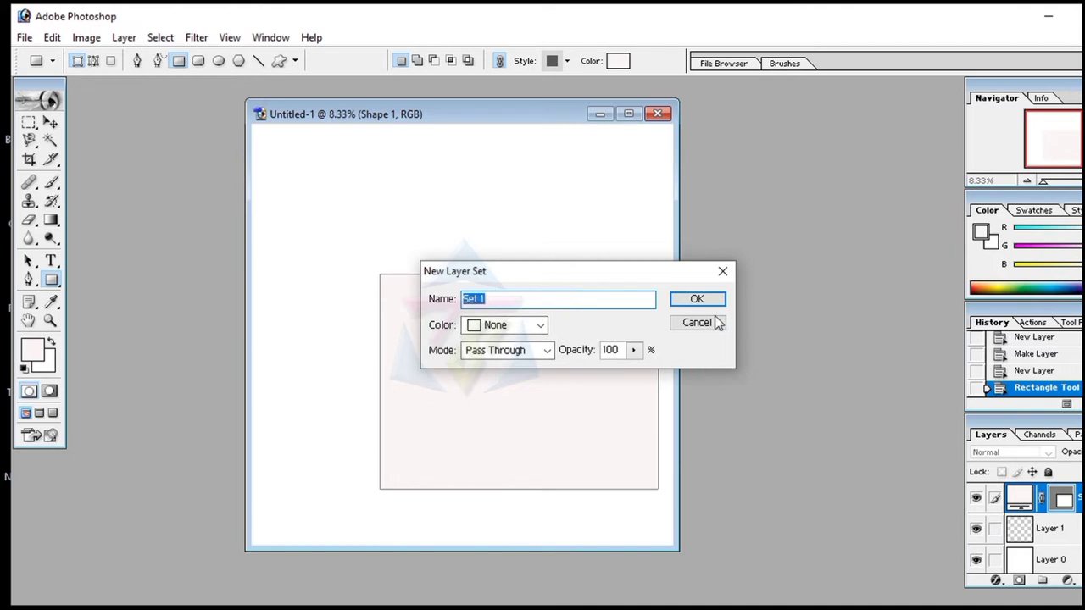
click(697, 300)
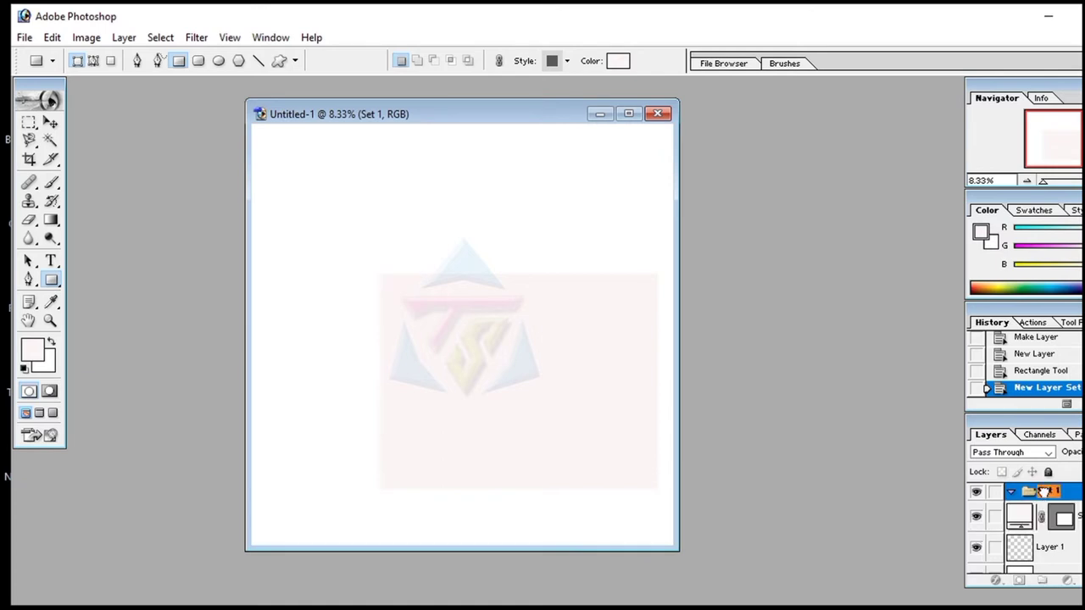
- Move the rectangle shape and Layer 1 into Set 1, then delete the set
drag(1044, 491, 1045, 494)
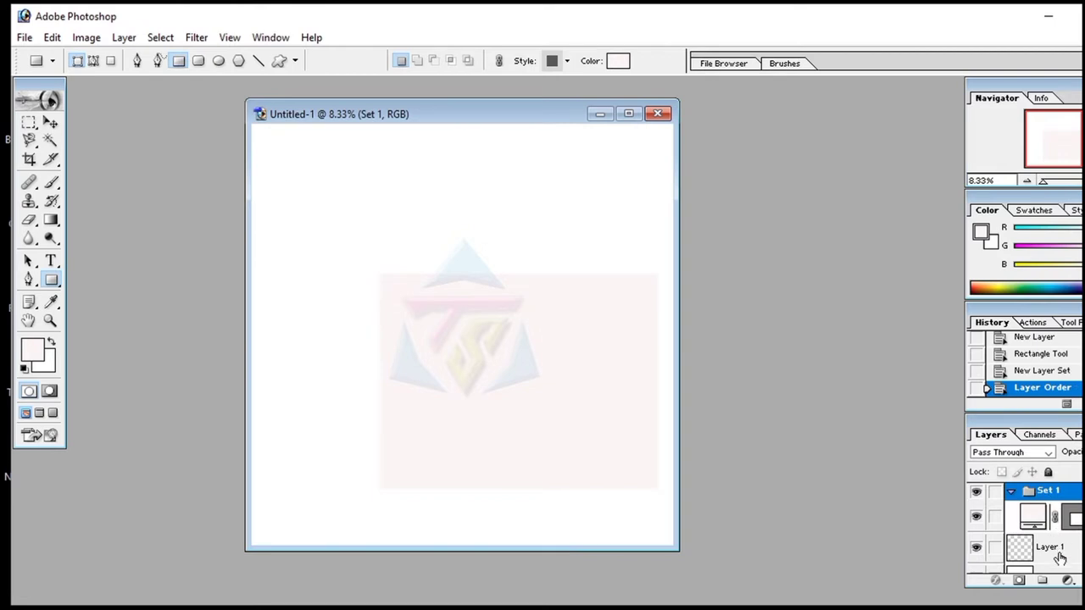
drag(1060, 558, 1047, 499)
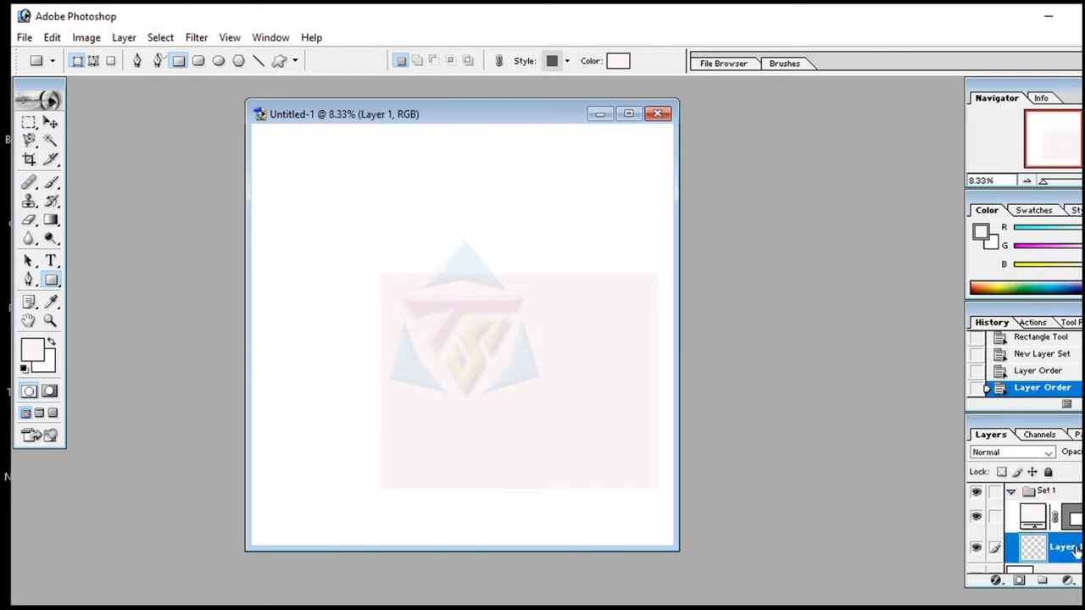
click(1070, 493)
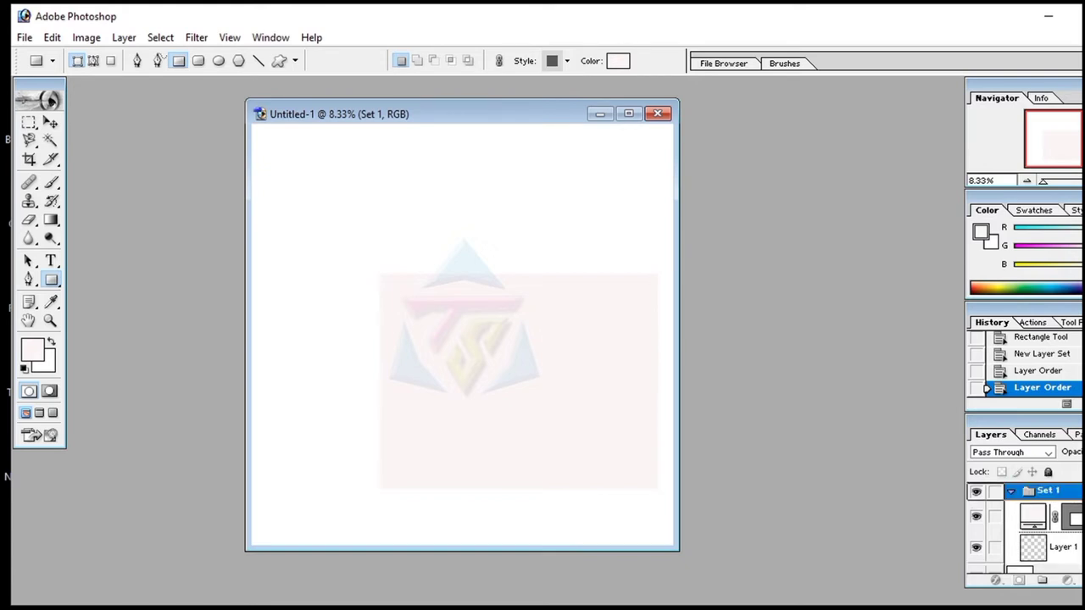
scroll(1024, 526, down, 1)
key(Delete)
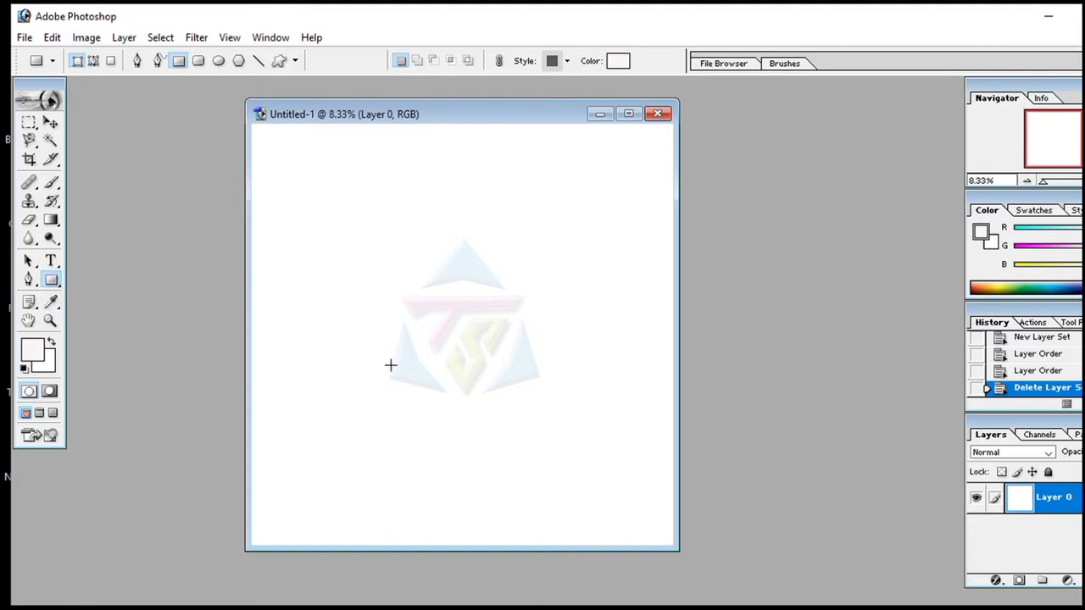
- Add a new layer and draw a small rectangle shape just above the page centre
key(ctrl+shift+n)
key(Return)
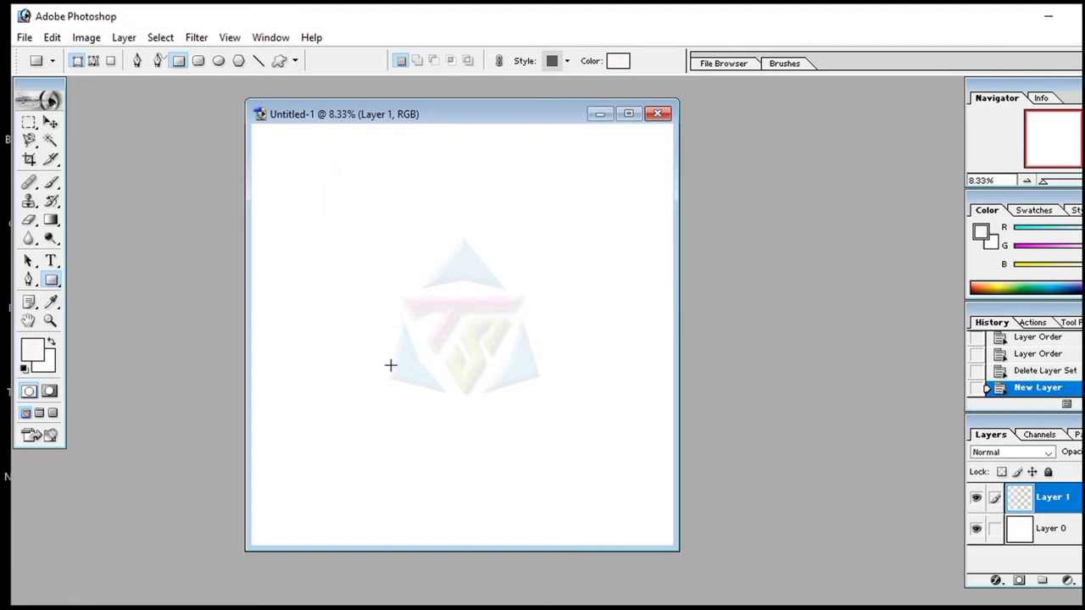
click(46, 285)
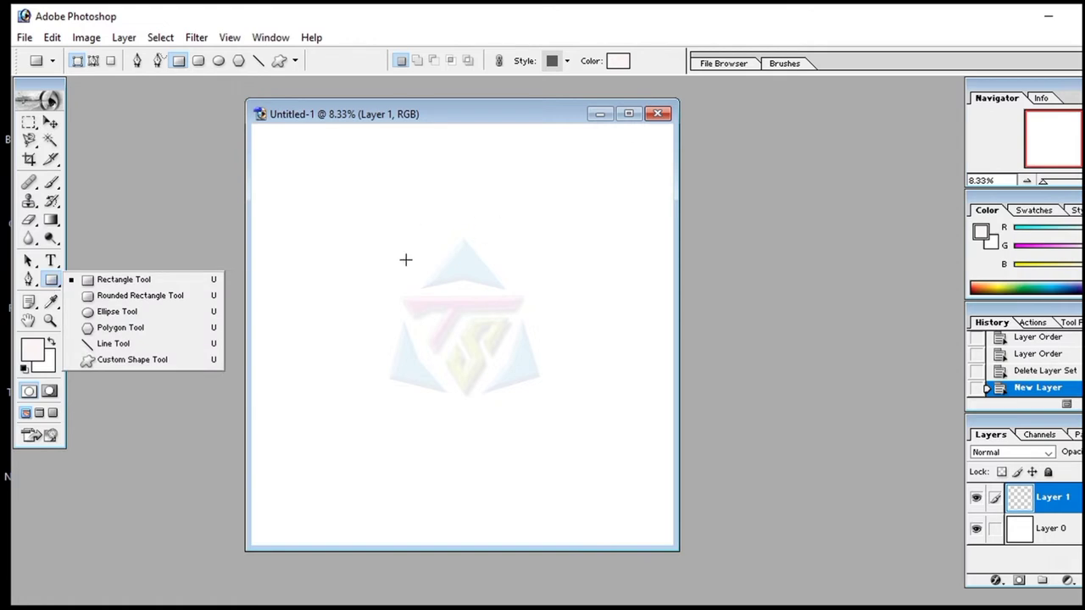
drag(405, 259, 502, 340)
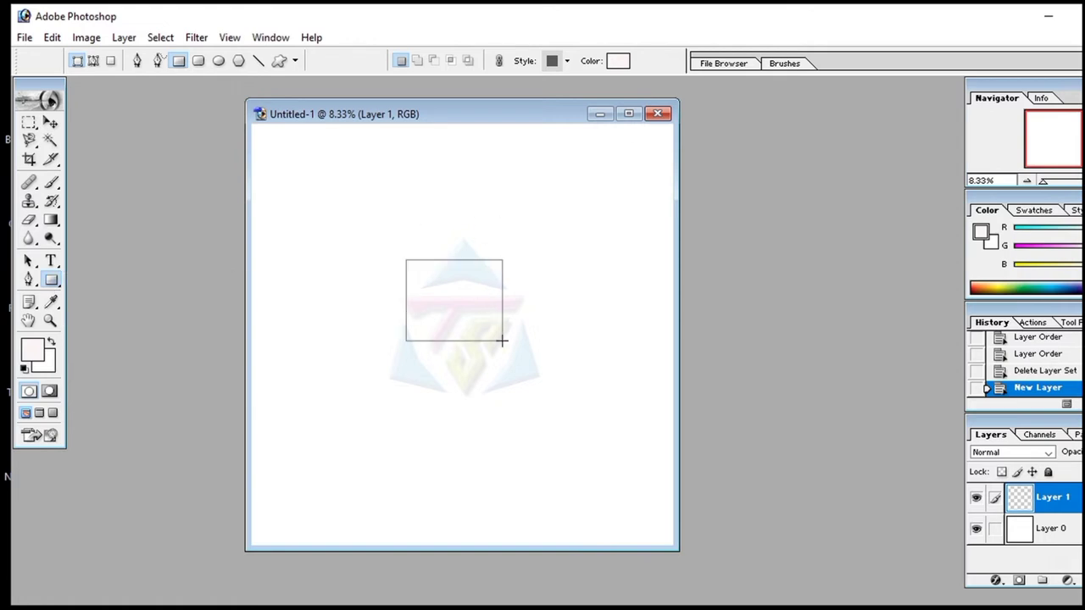
- Select a left-centre rectangle and set the foreground colour to dark red 3C0808
click(28, 122)
drag(282, 225, 458, 426)
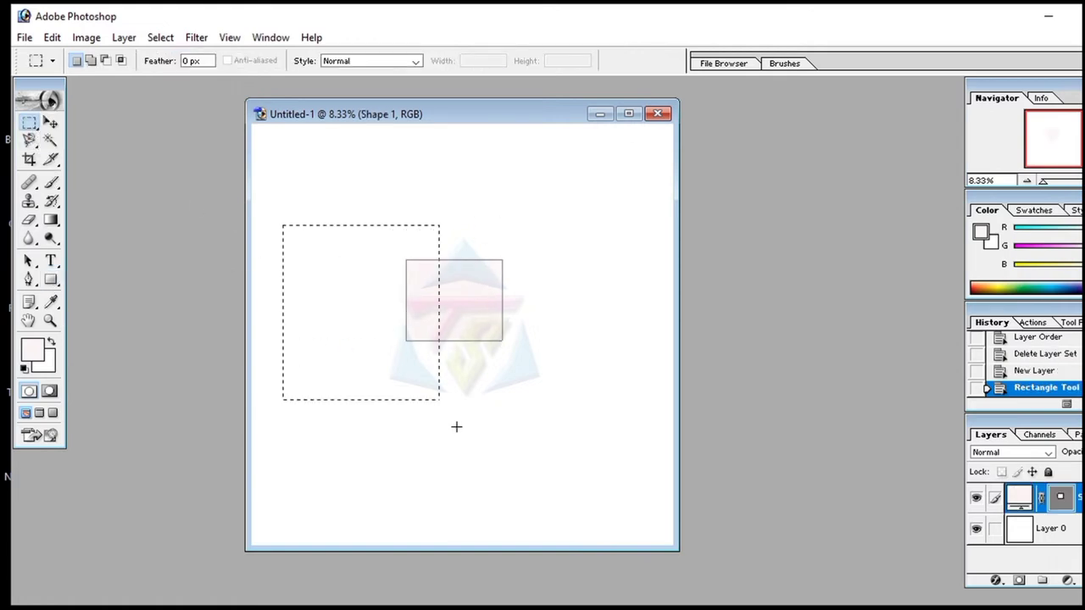
click(51, 201)
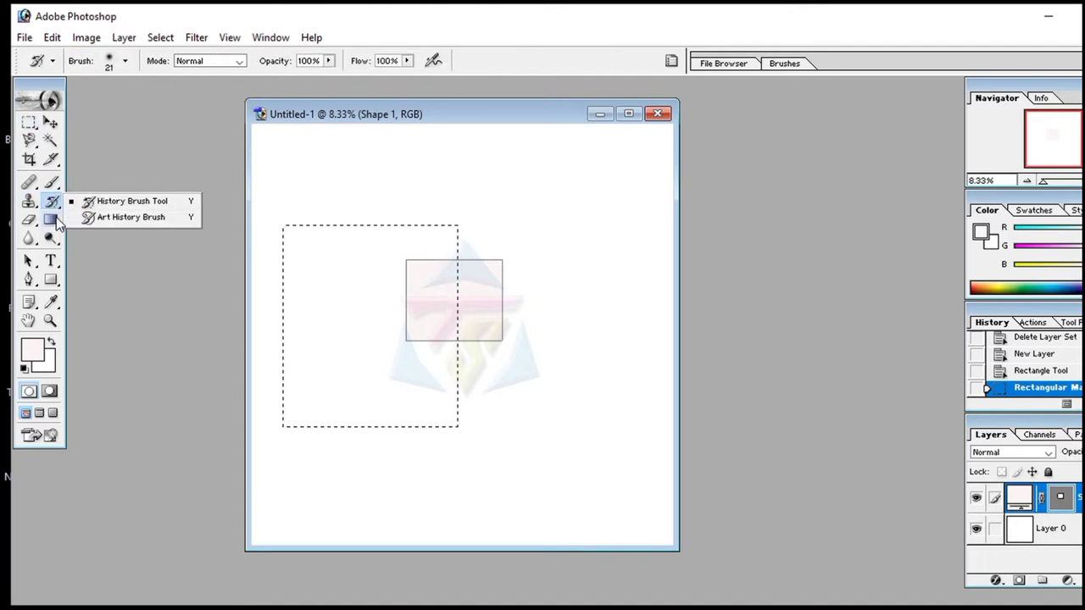
drag(51, 220, 93, 237)
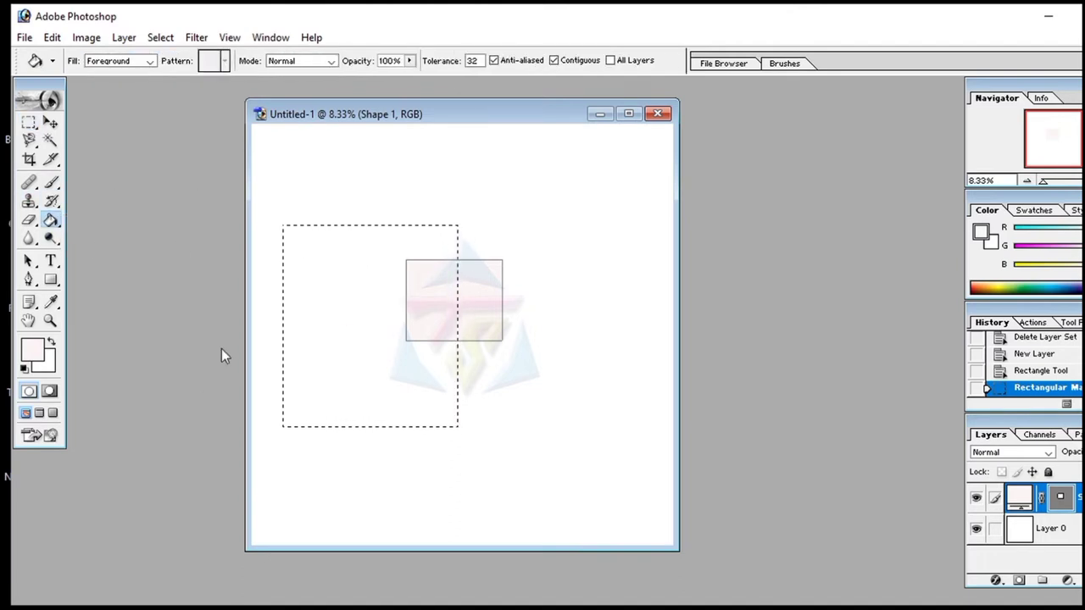
click(32, 347)
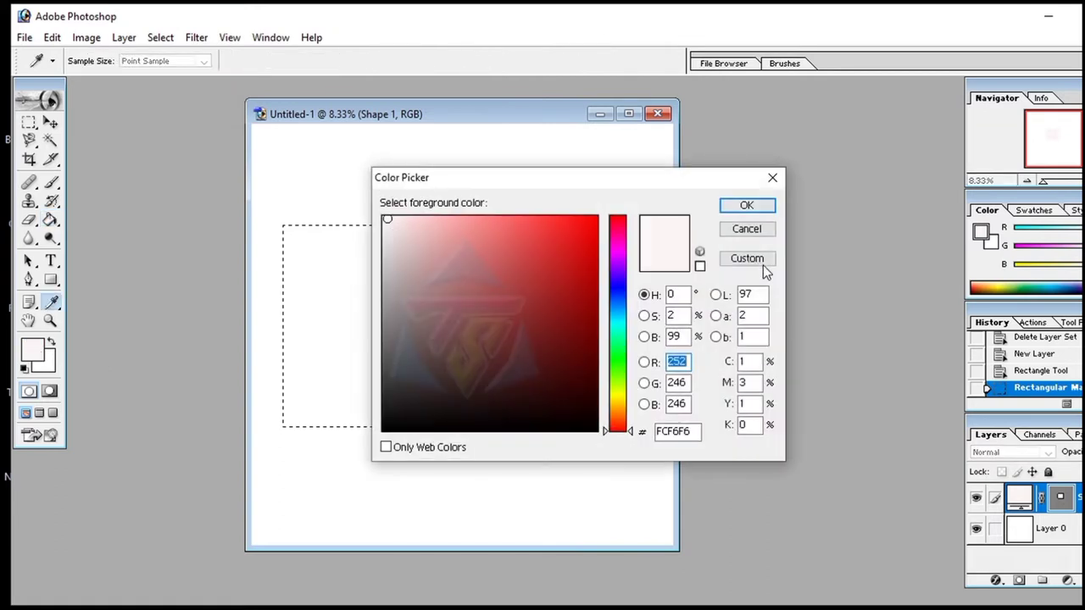
drag(588, 363, 570, 381)
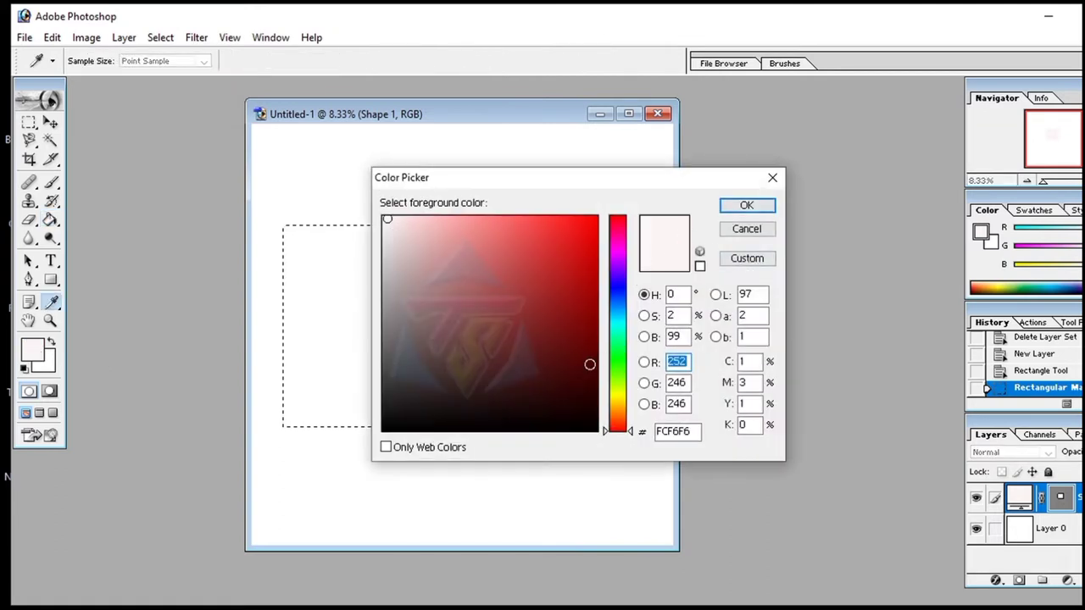
click(734, 206)
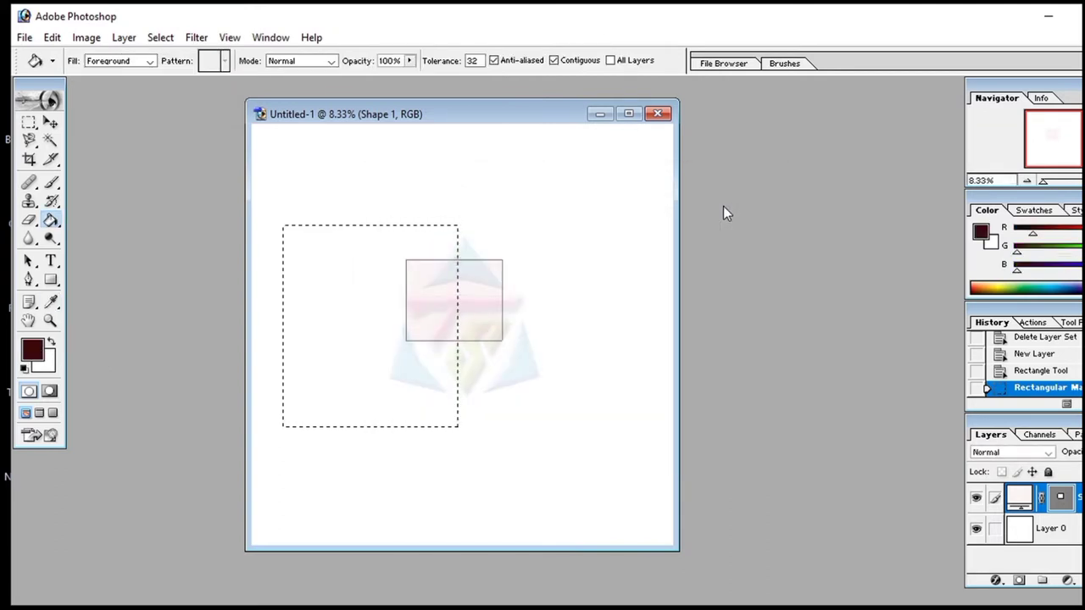
click(1061, 497)
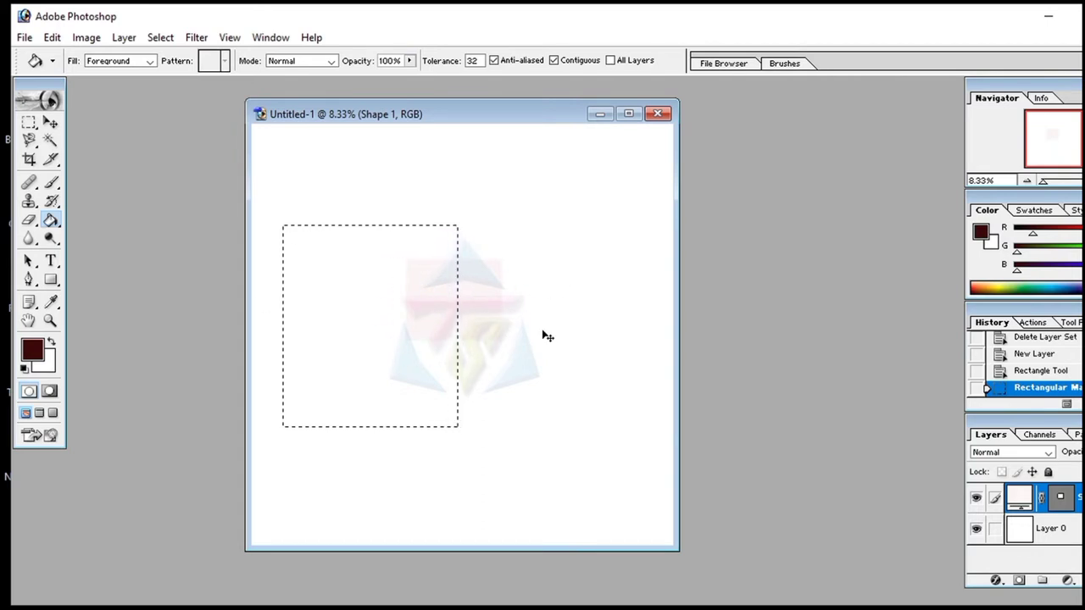
- Fill the left selection with dark red on a new Layer 1
key(ctrl+shift+n)
key(Return)
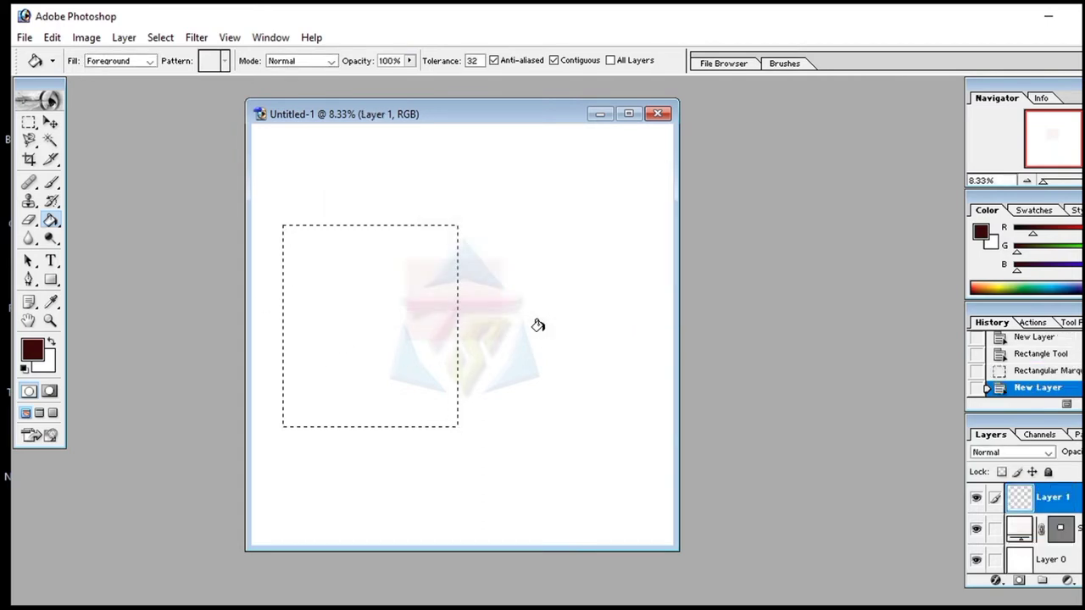
click(360, 323)
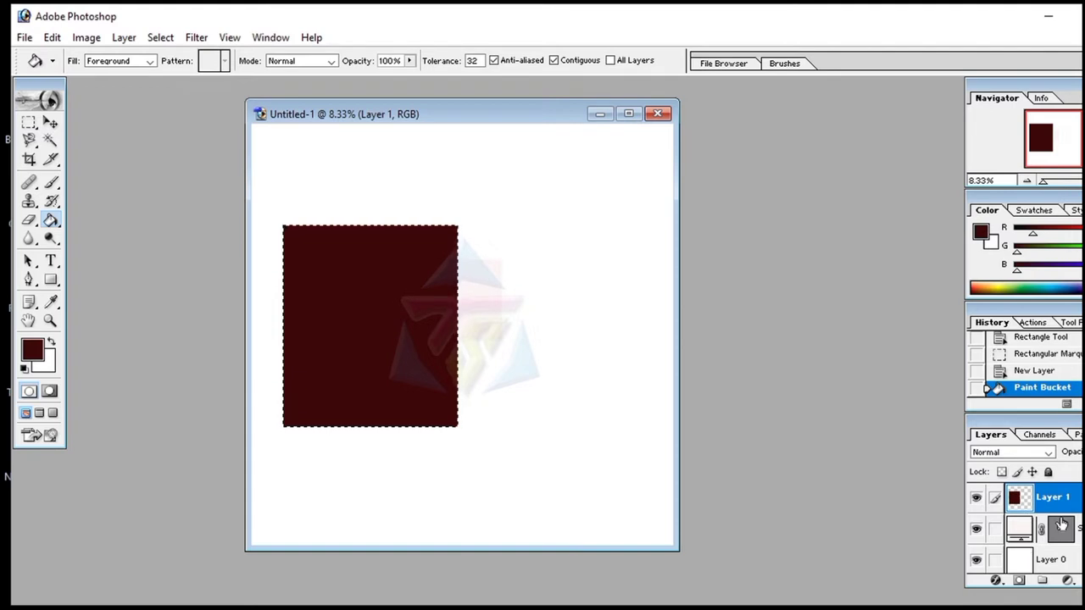
- Select a second rectangle near the canvas's upper right with the Paint Bucket ready
click(29, 122)
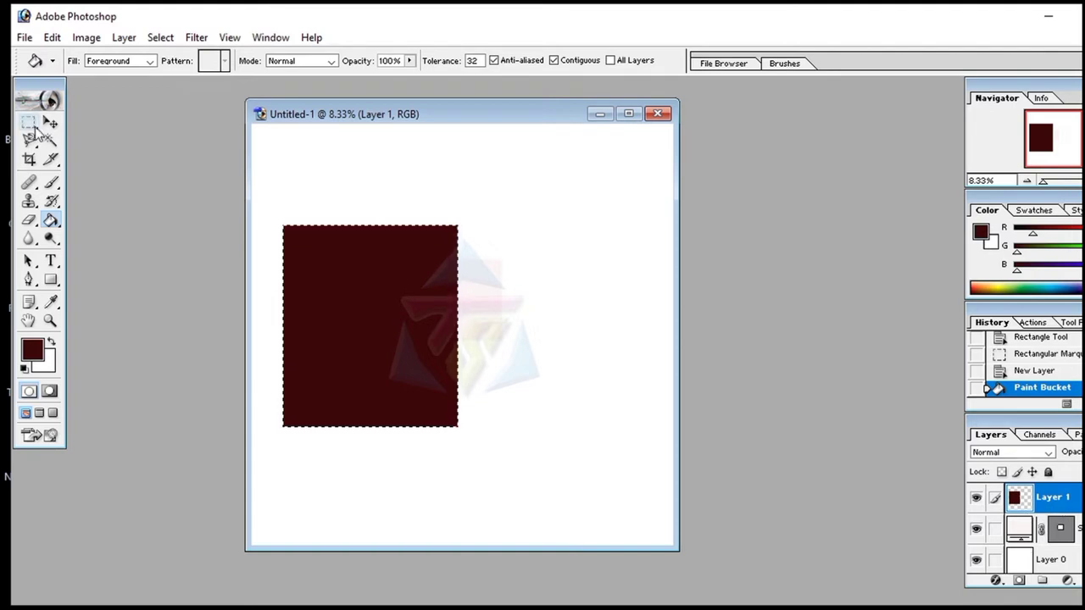
drag(562, 177, 662, 313)
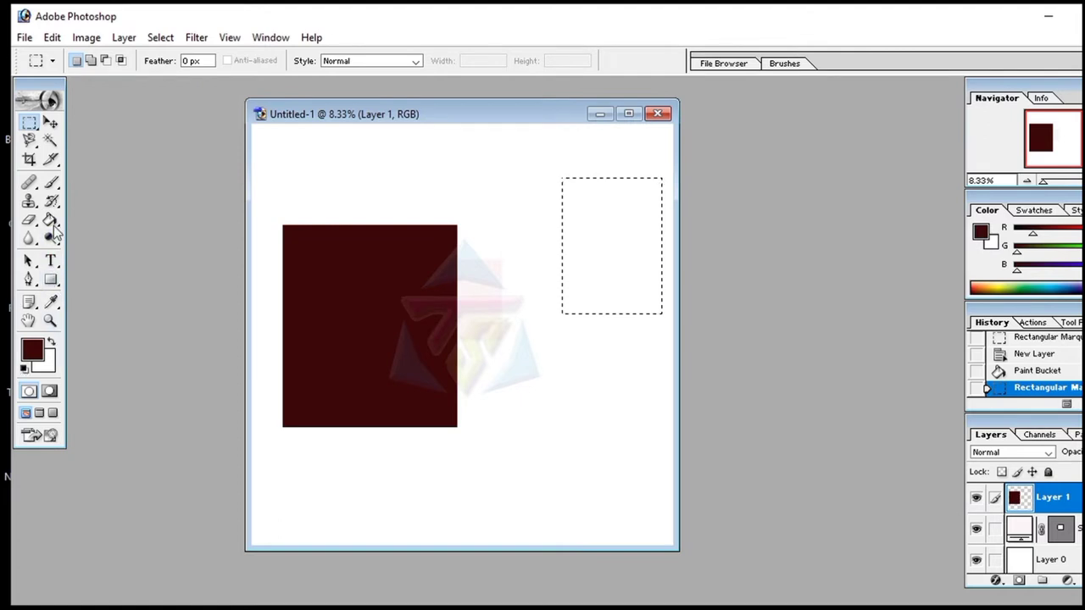
drag(51, 222, 84, 242)
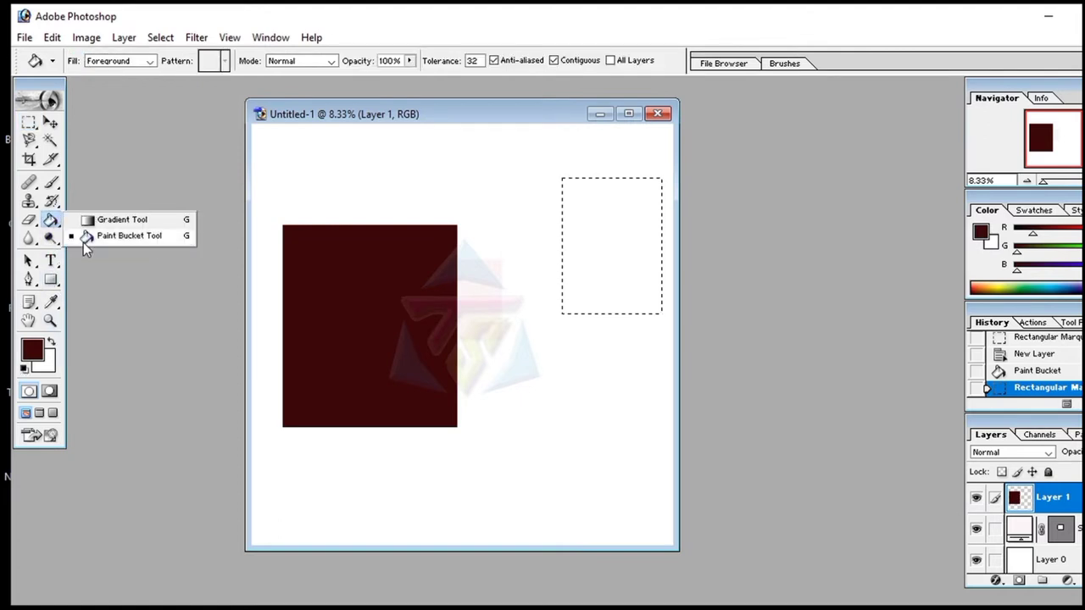
click(29, 351)
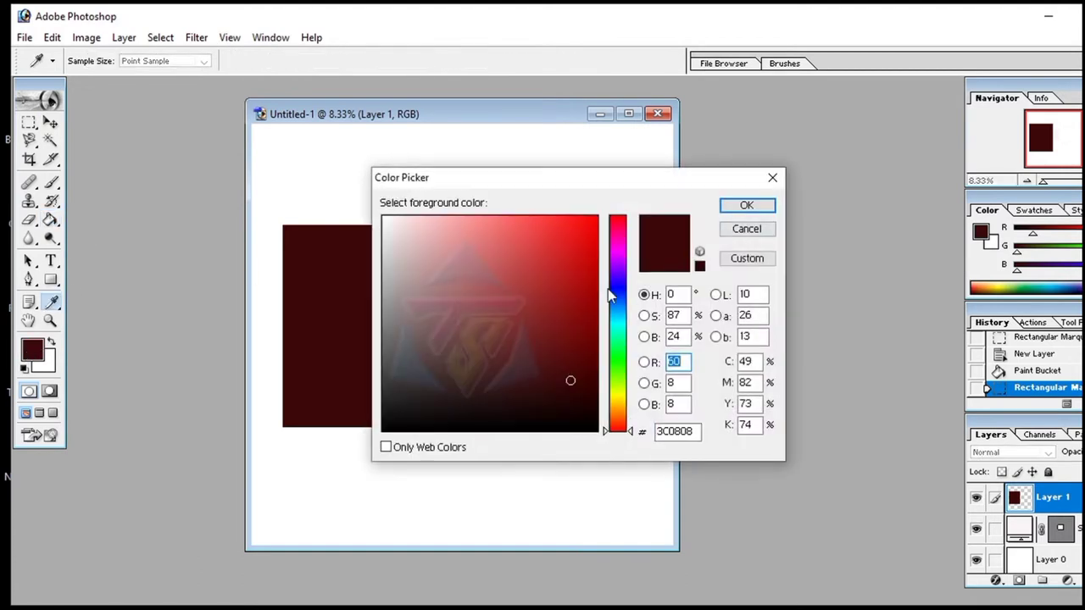
- Fill the upper-right selection with bright blue 1414EA
click(616, 288)
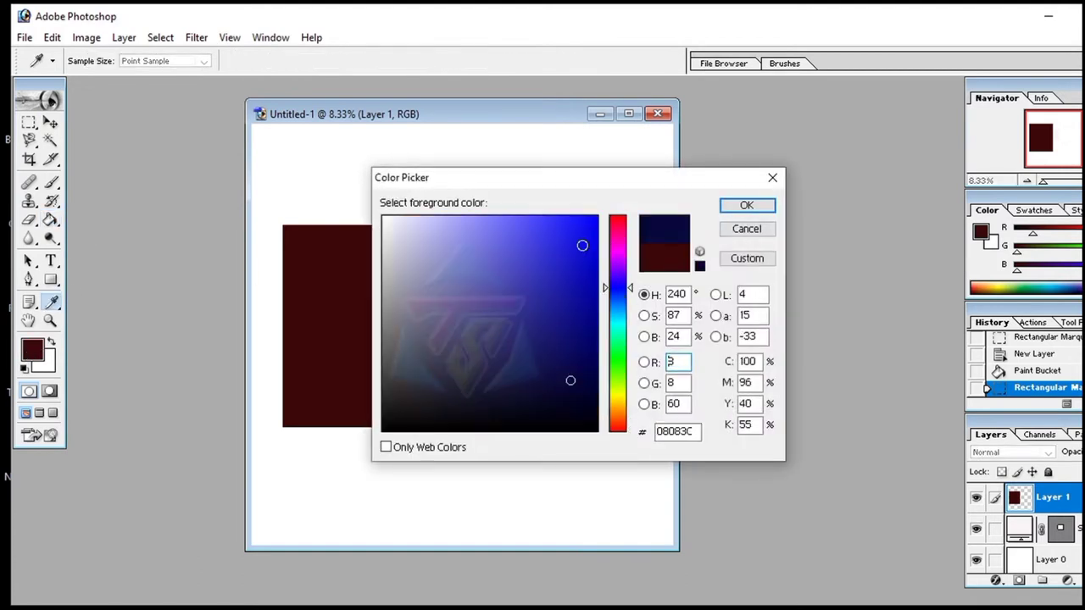
click(579, 233)
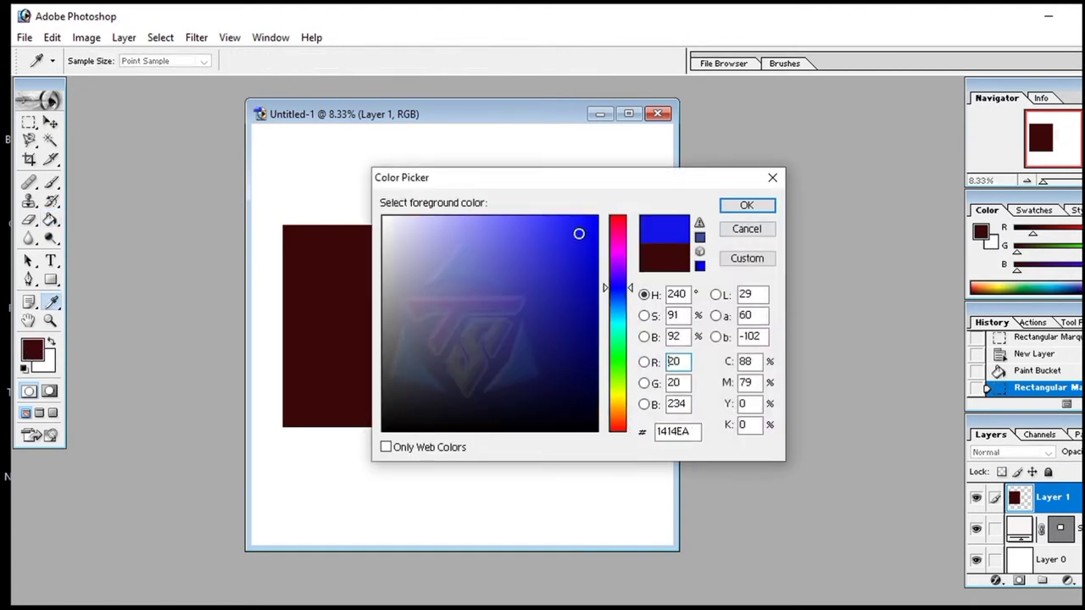
click(751, 205)
click(604, 261)
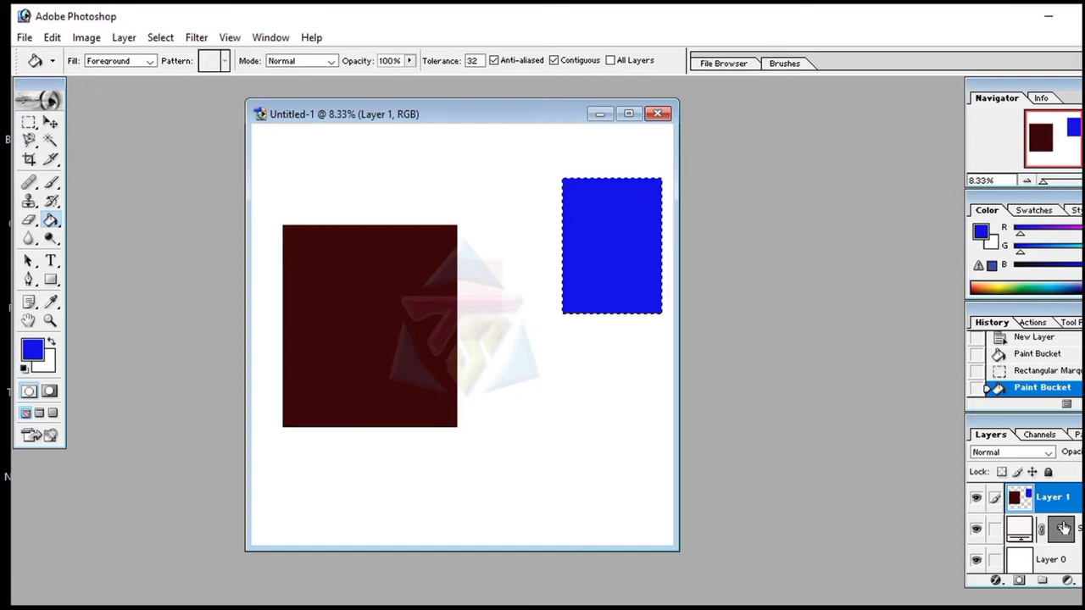
click(124, 37)
- Dismiss Duplicate Layer and add Set 1 in Pass Through mode atop the stack
click(142, 73)
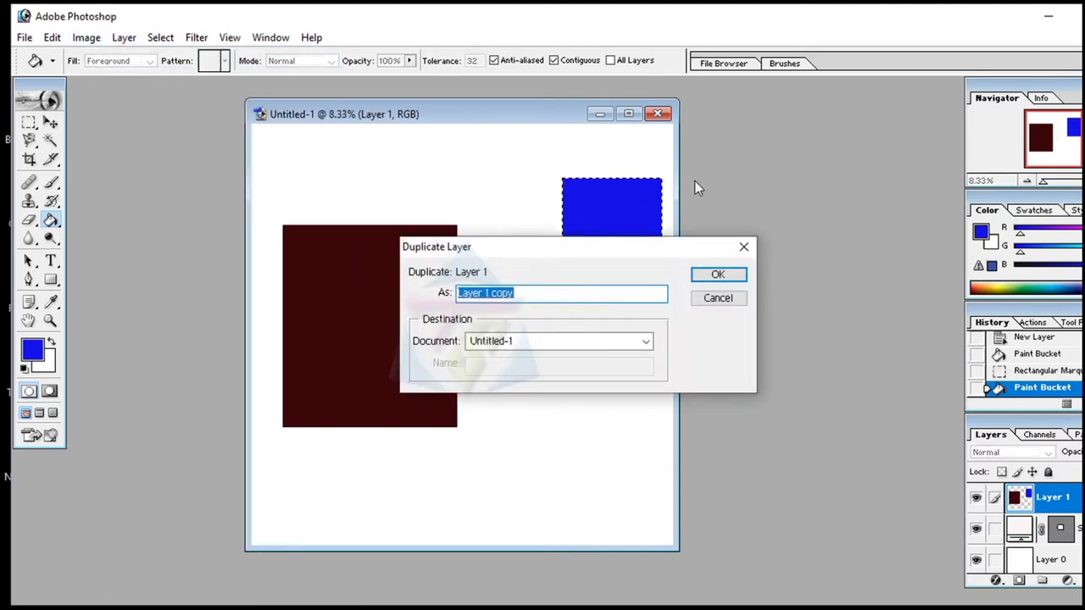
click(741, 250)
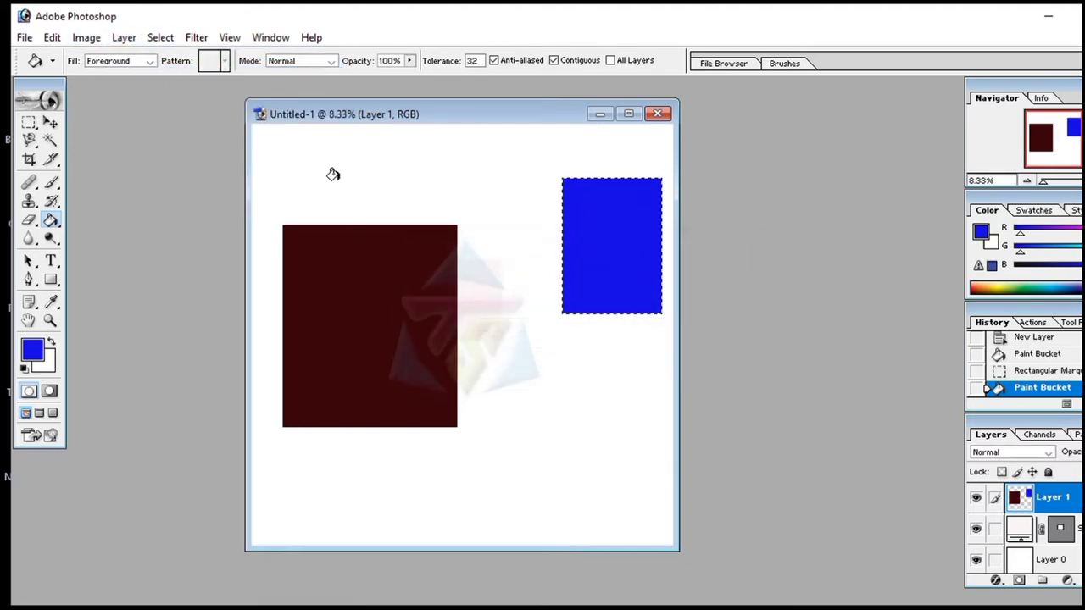
click(129, 39)
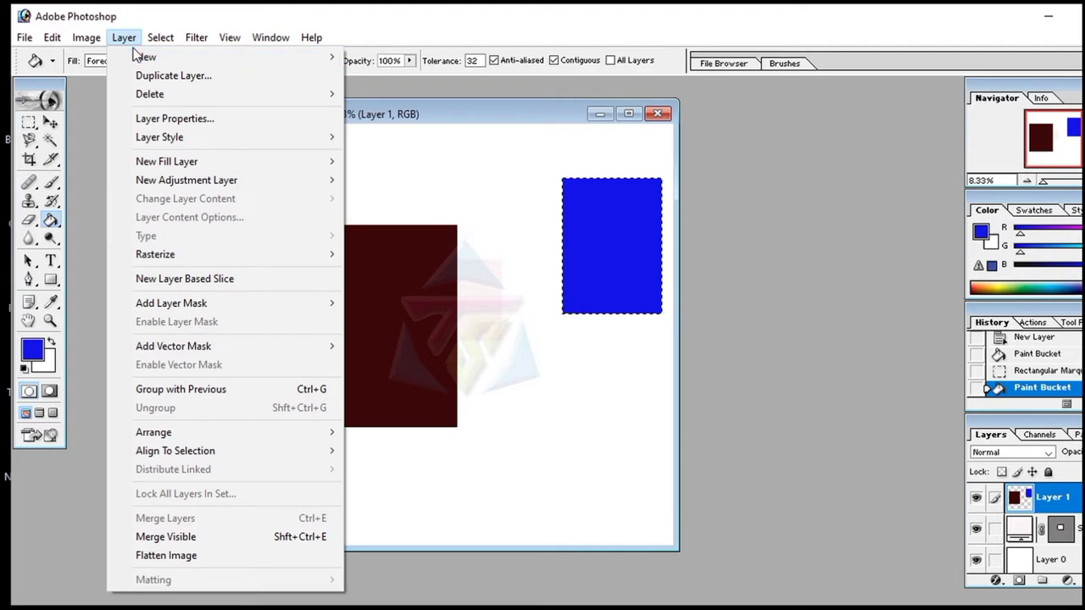
mouse_move(145, 57)
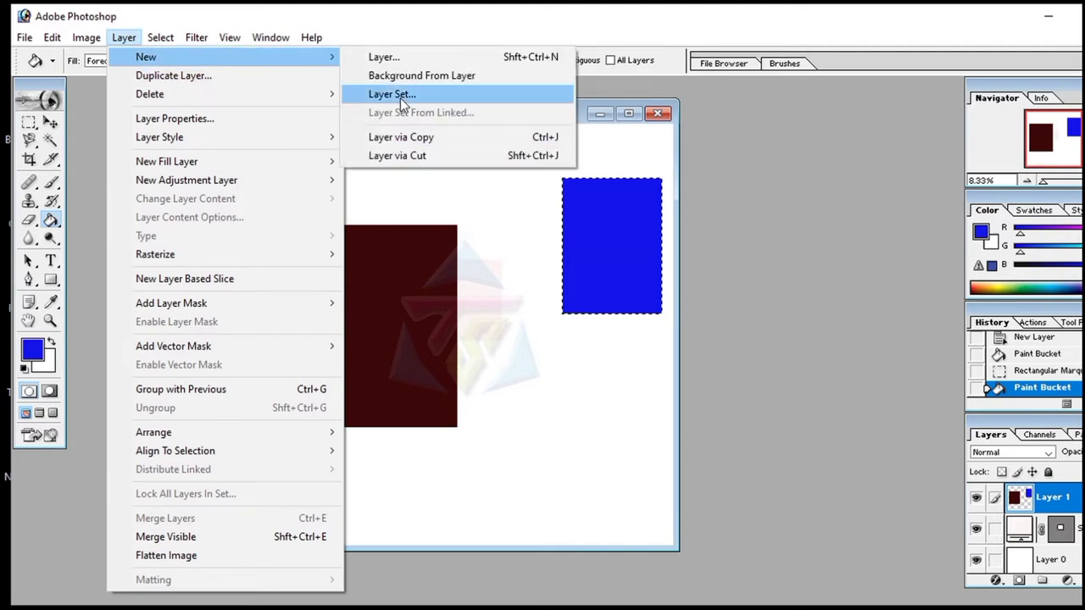
click(401, 95)
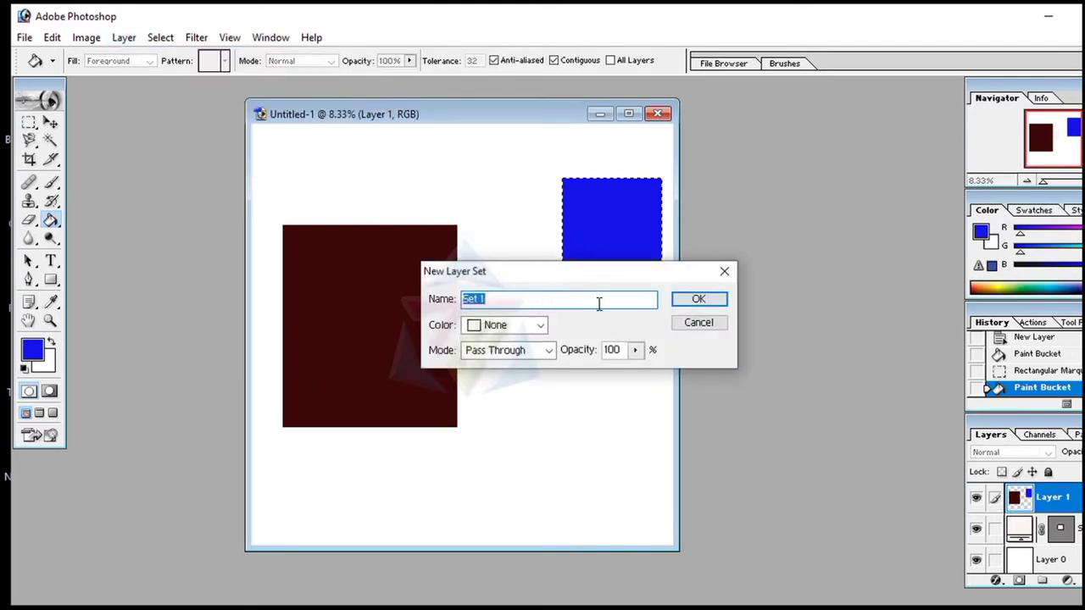
click(699, 299)
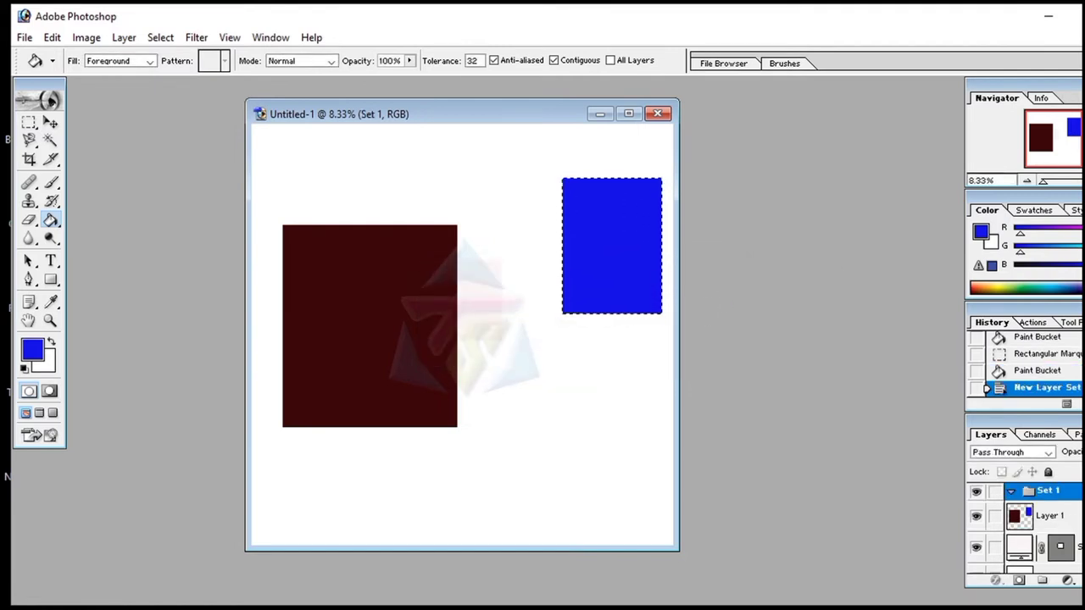
- Drag Layer 1 onto Set 1 and toggle its visibility off and back on
drag(1059, 513, 1049, 493)
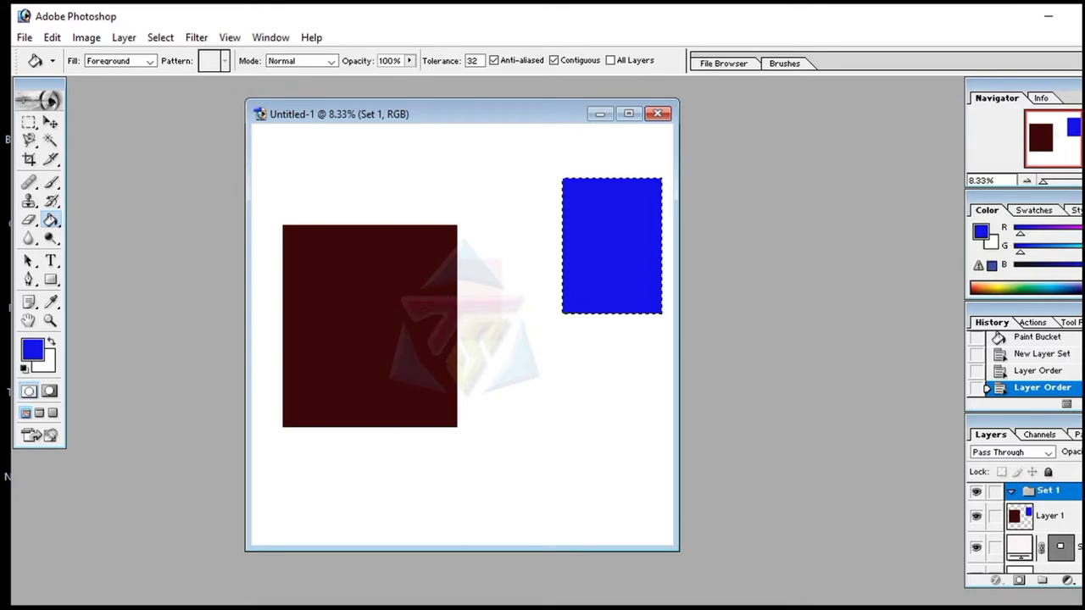
click(1051, 521)
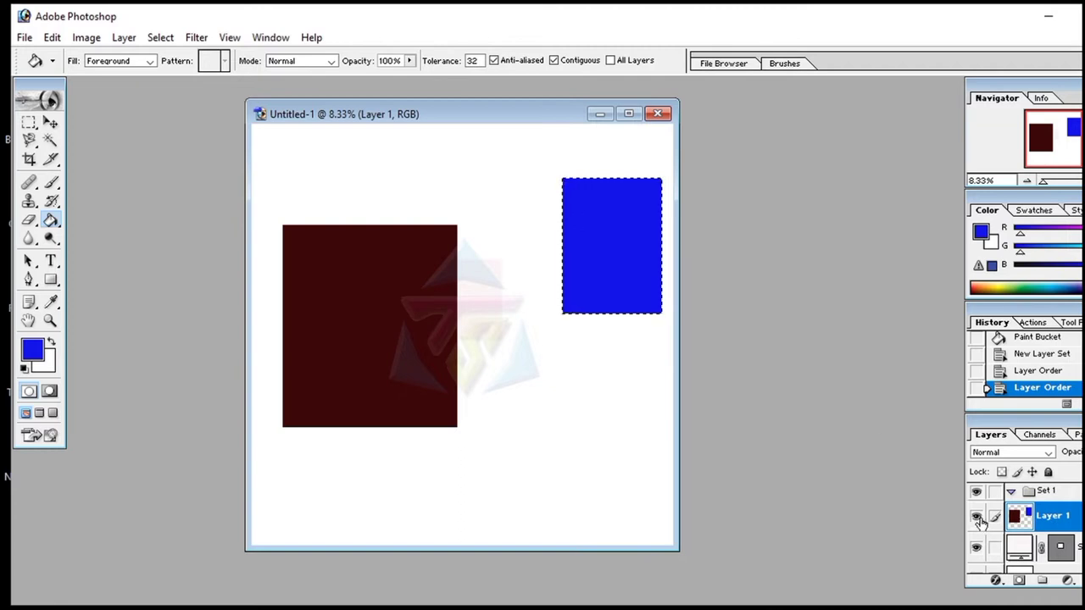
click(979, 518)
click(978, 517)
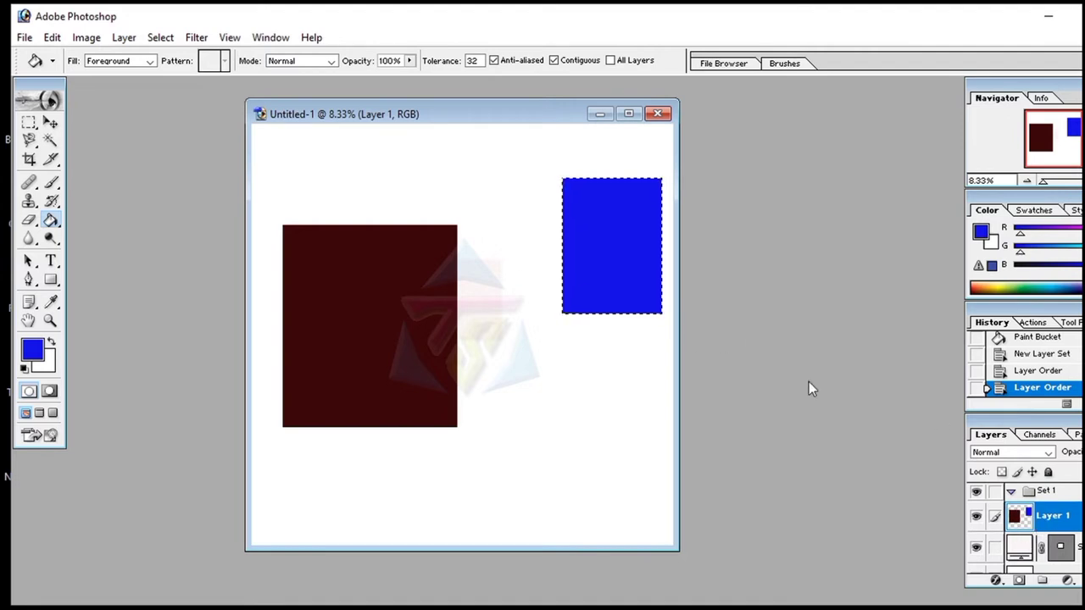
- Use the Move tool to shift the red and blue rectangles down-left and back up
click(50, 124)
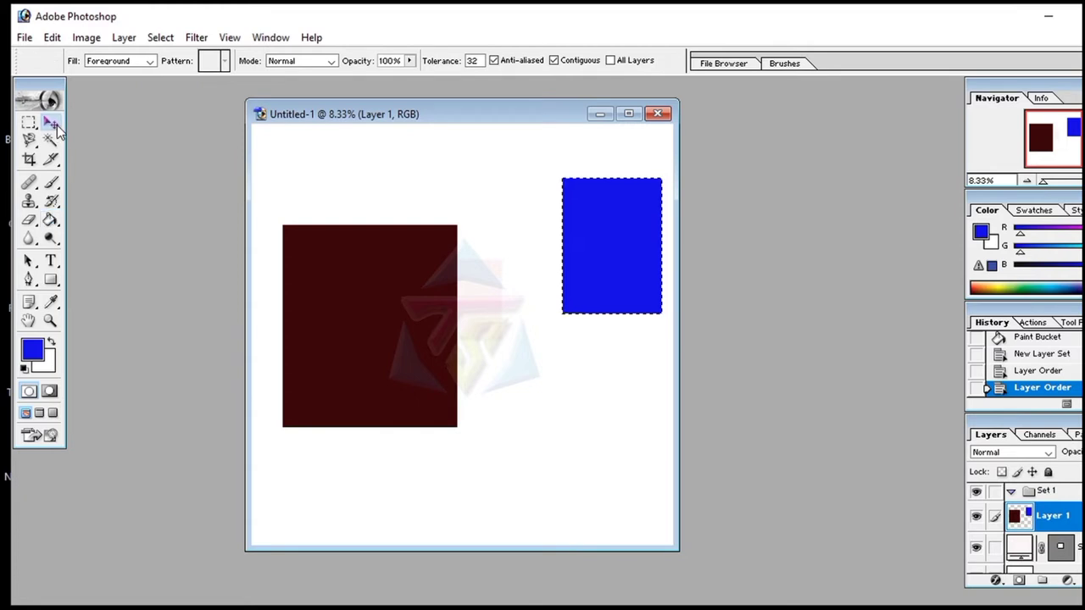
mouse_move(313, 274)
mouse_down()
mouse_move(290, 354)
mouse_move(295, 380)
mouse_up()
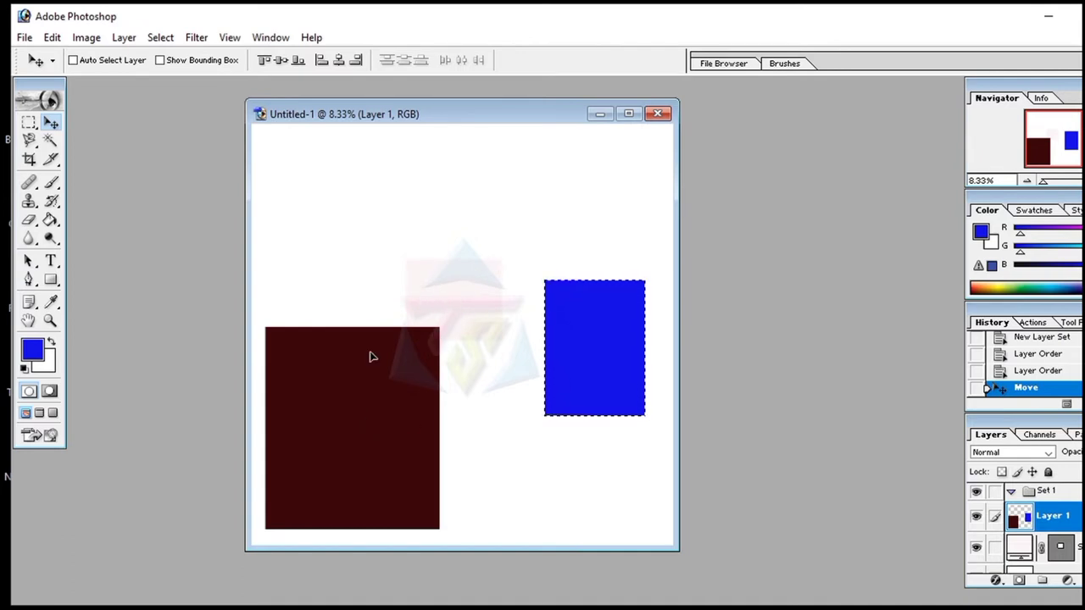
mouse_move(371, 356)
mouse_down()
mouse_move(363, 320)
mouse_move(356, 390)
mouse_up()
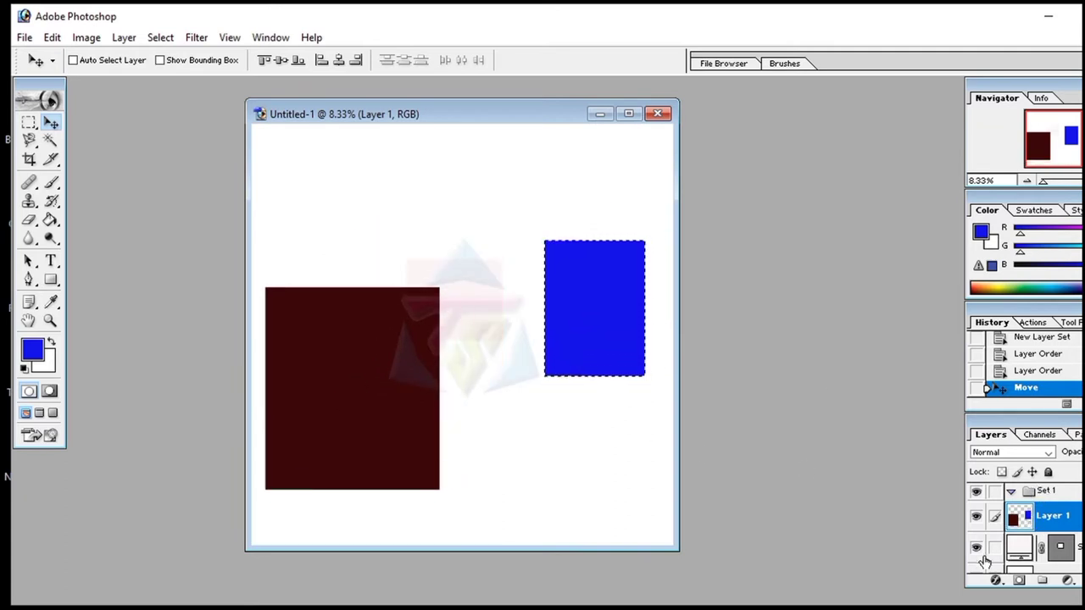
- Drag Layer 1 onto Set 1, move the set's content and reorder Set 1
drag(1051, 526, 1048, 493)
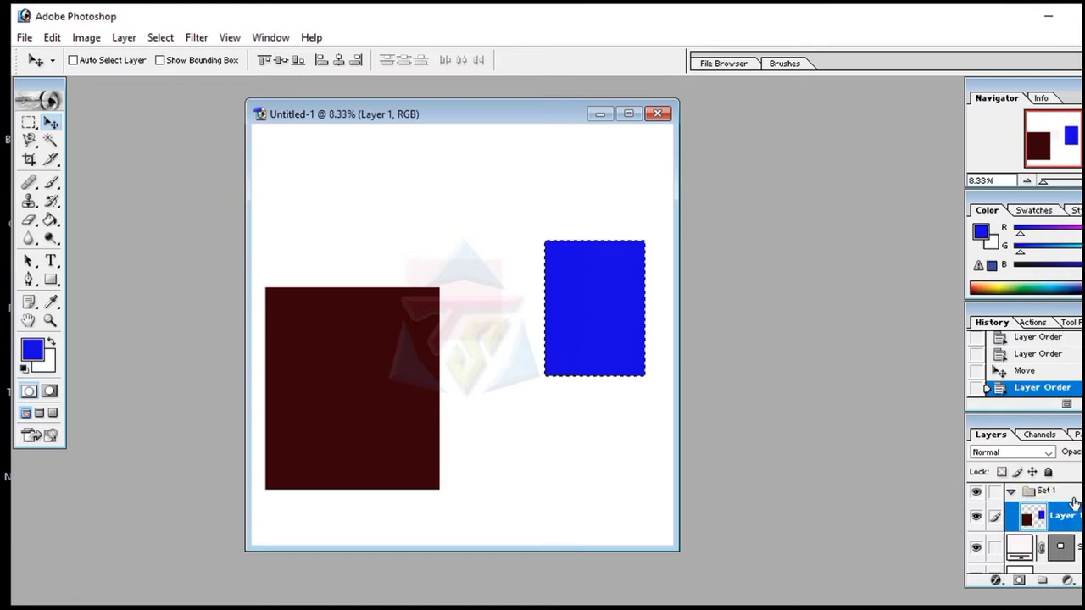
click(1066, 491)
mouse_move(482, 321)
mouse_down()
mouse_move(460, 323)
mouse_move(471, 297)
mouse_up()
click(1078, 524)
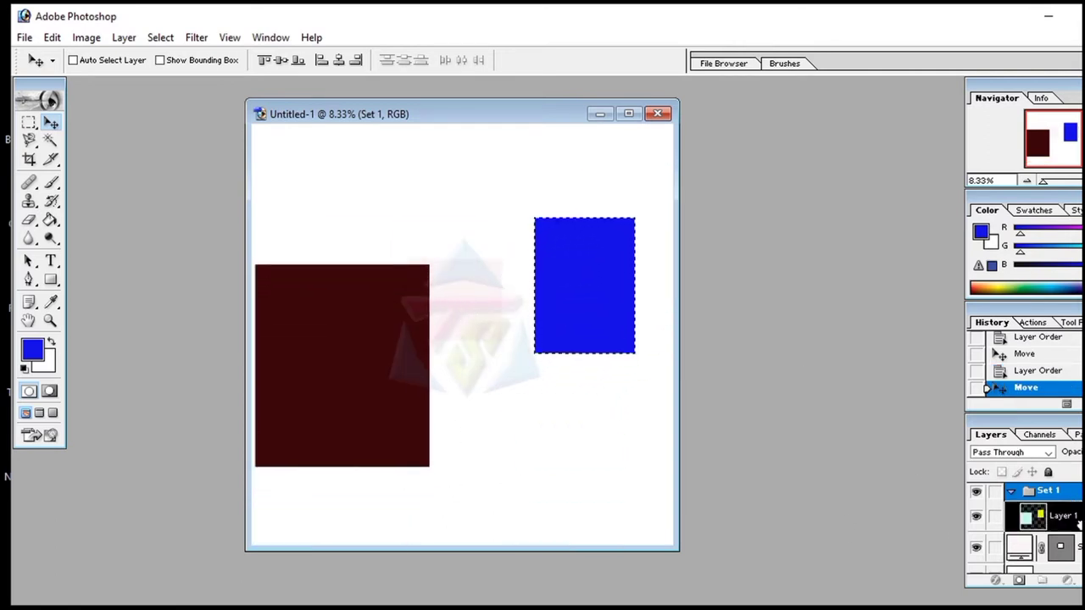
double_click(1047, 491)
drag(1048, 490, 1050, 494)
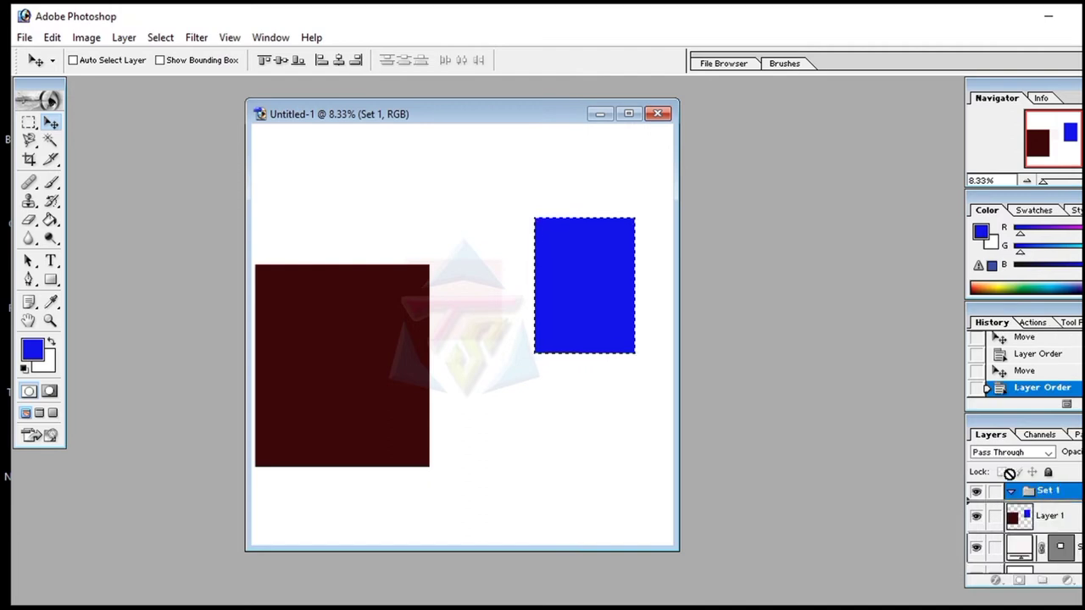
double_click(1049, 492)
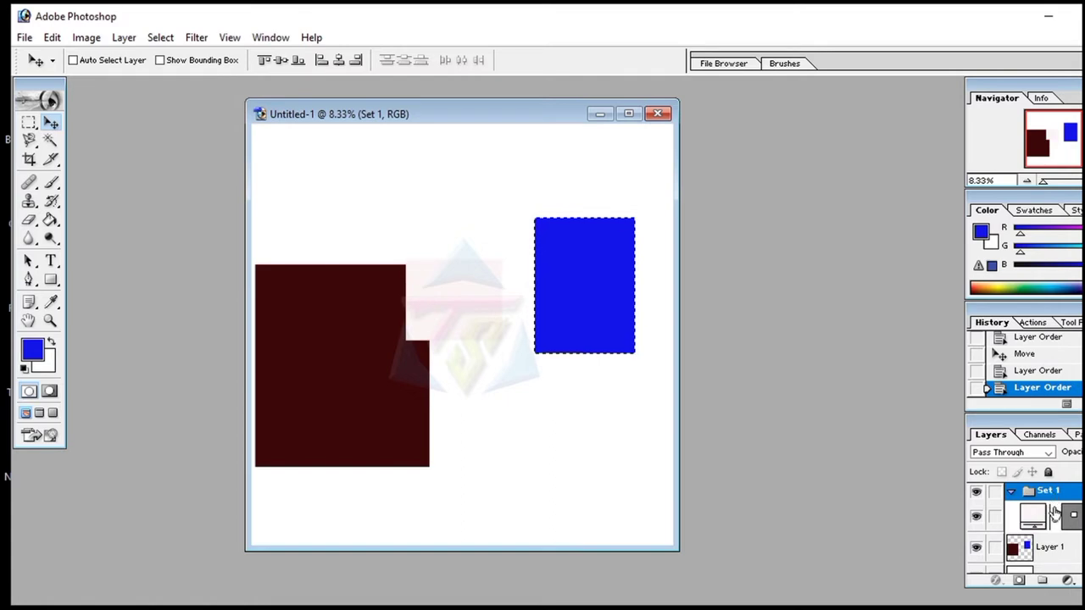
double_click(1048, 490)
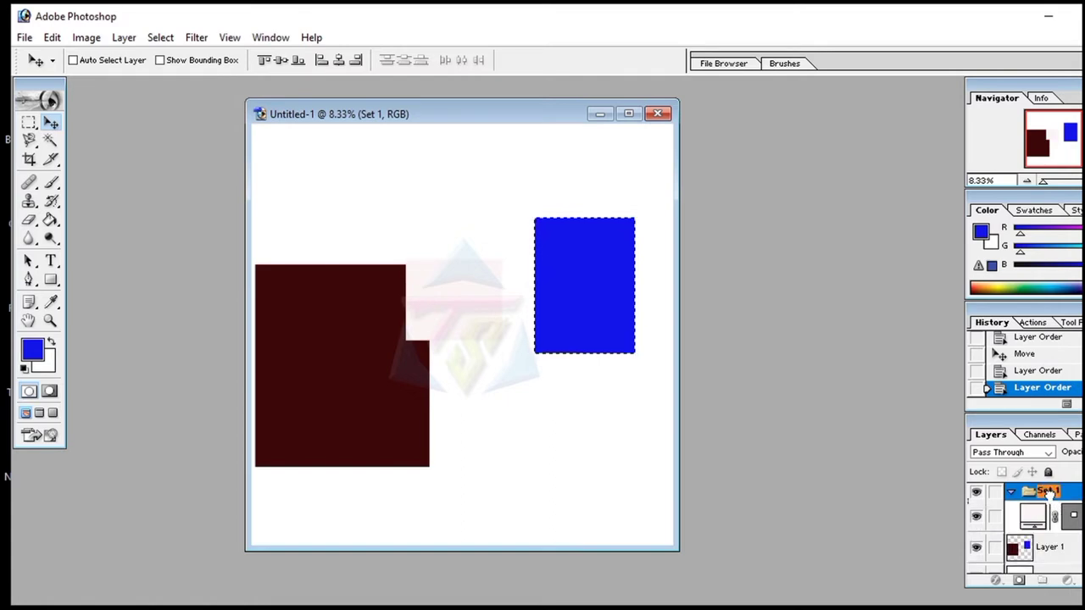
key(ctrl+bracketleft)
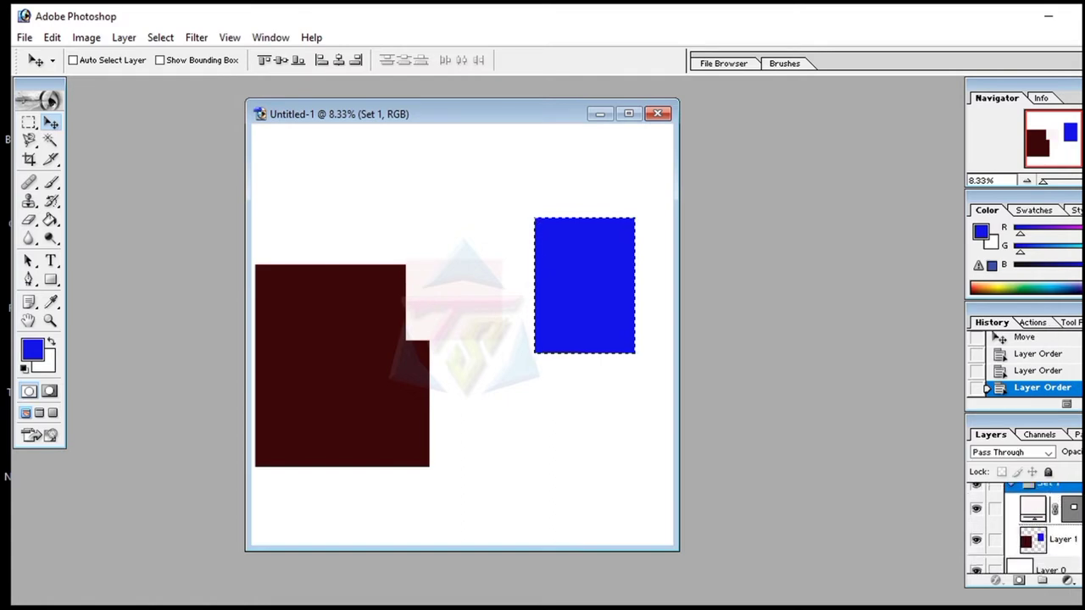
- Nudge both rectangles into place, then delete Set 1 with its contents
scroll(1026, 526, up, 1)
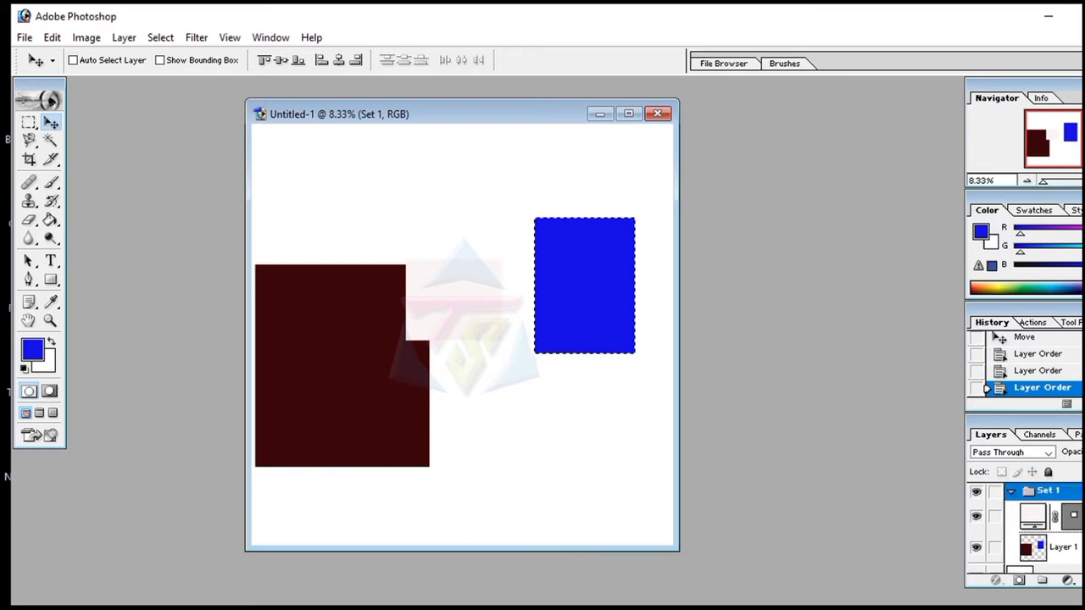
mouse_move(458, 305)
mouse_down()
mouse_move(484, 336)
mouse_move(498, 268)
mouse_move(490, 254)
mouse_up()
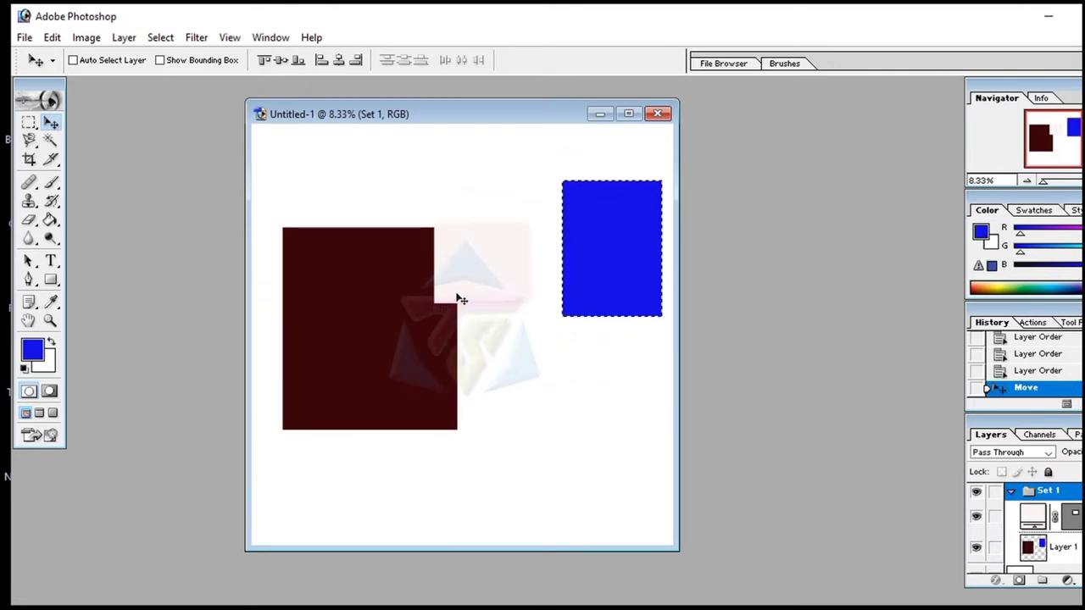
drag(465, 249, 476, 246)
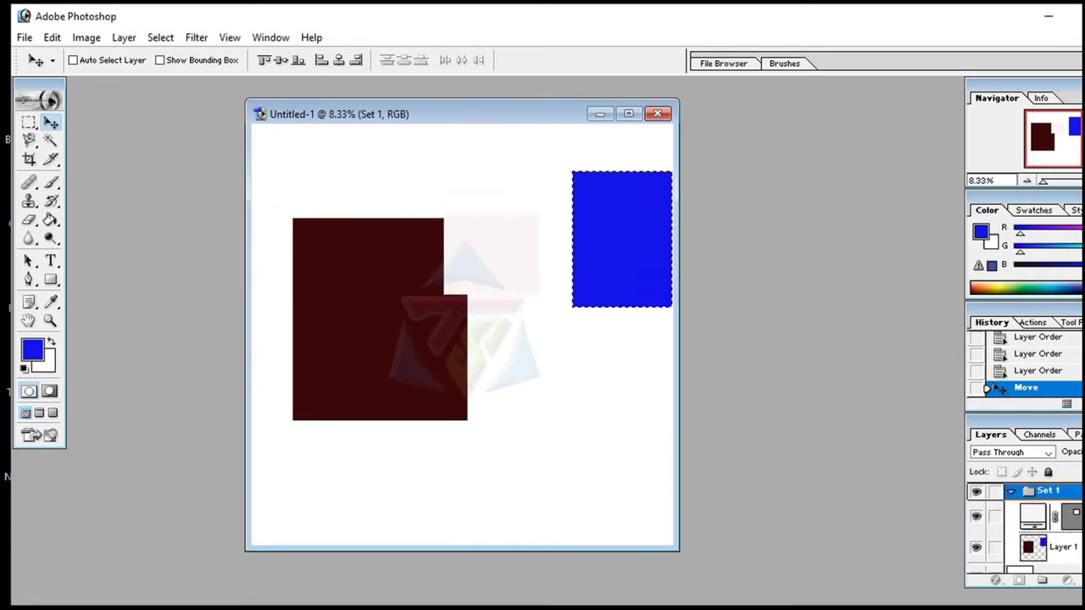
key(Delete)
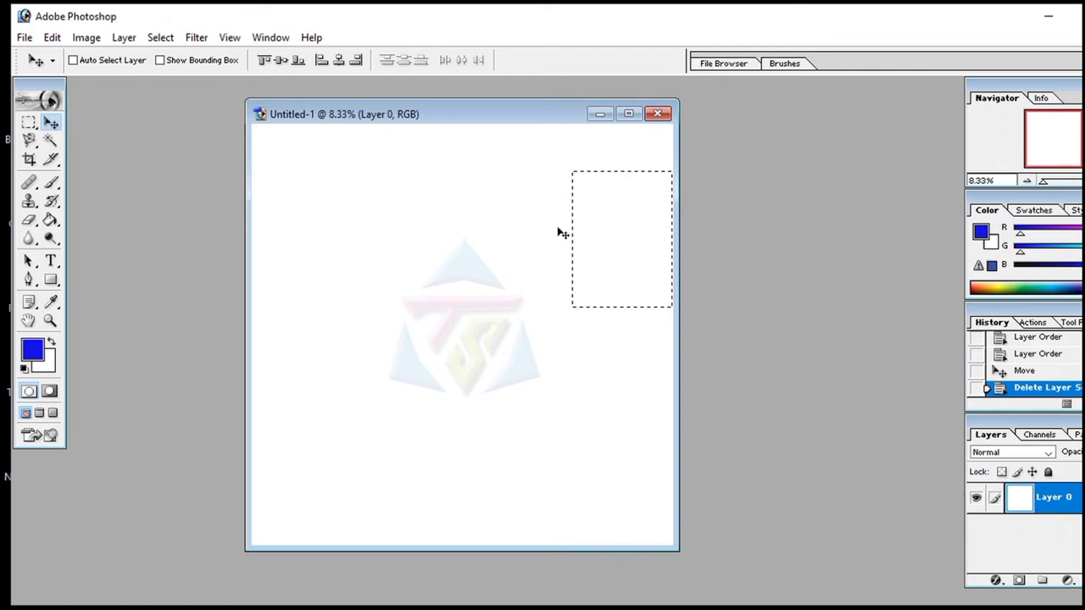
- Undo the accidental selection move and deselect, leaving only plain white Layer 0
drag(619, 249, 530, 317)
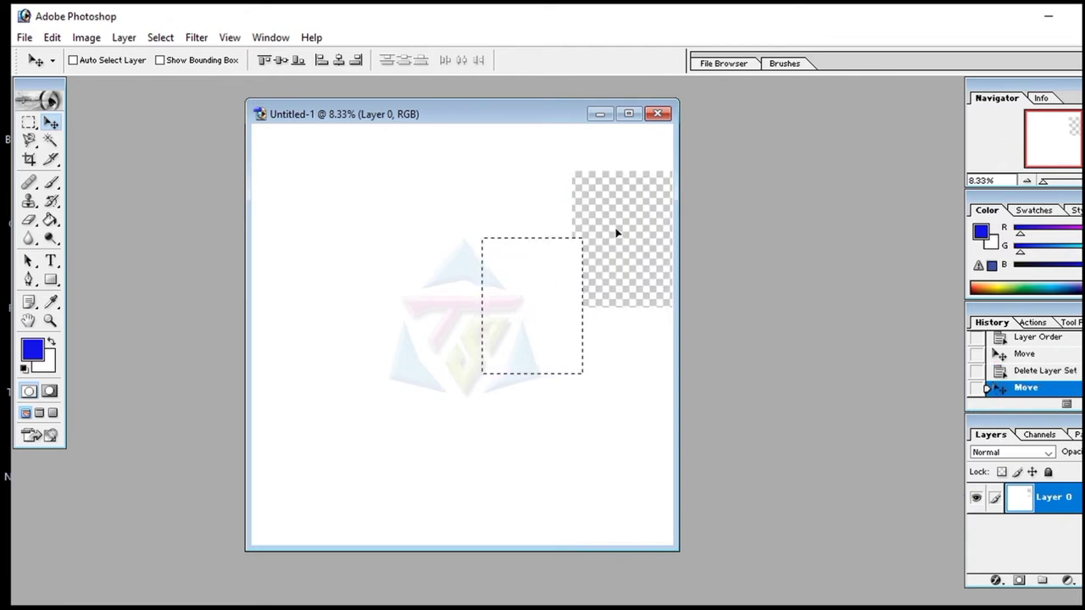
key(ctrl+z)
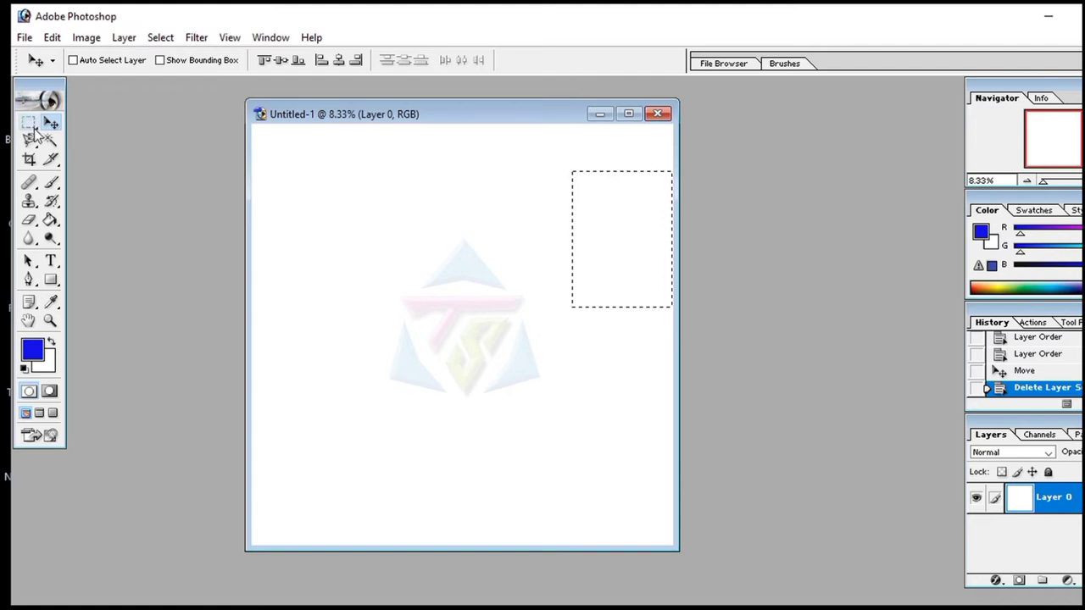
drag(30, 123, 93, 118)
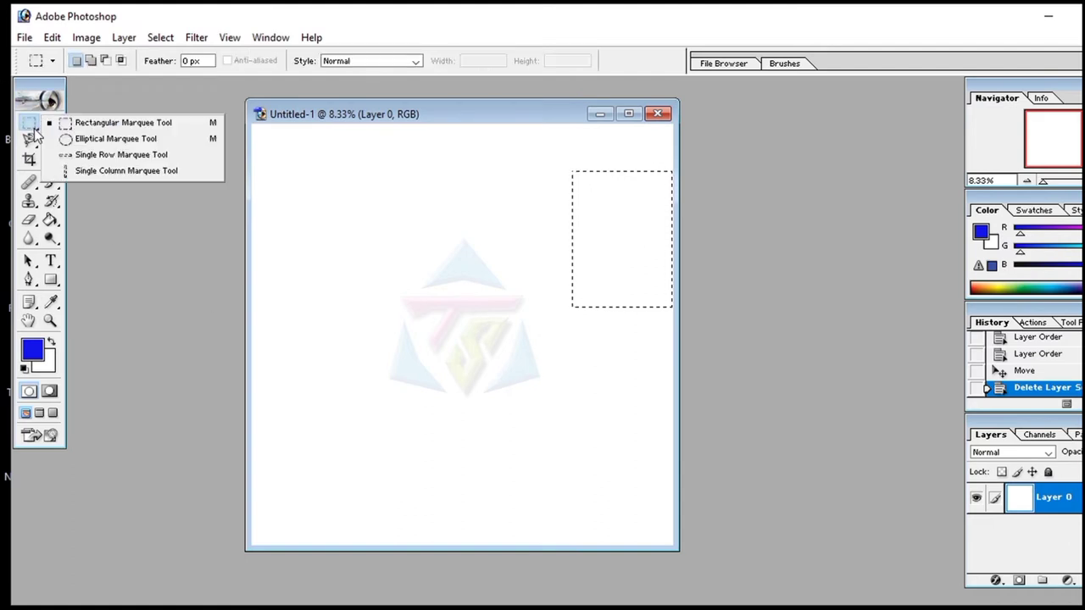
click(392, 205)
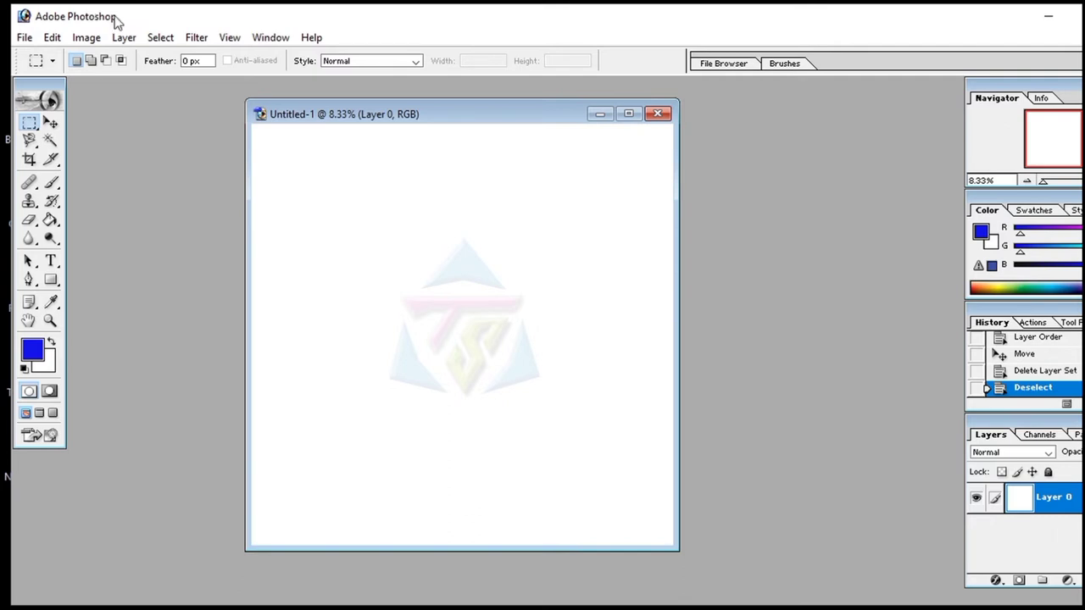
click(124, 37)
mouse_move(146, 57)
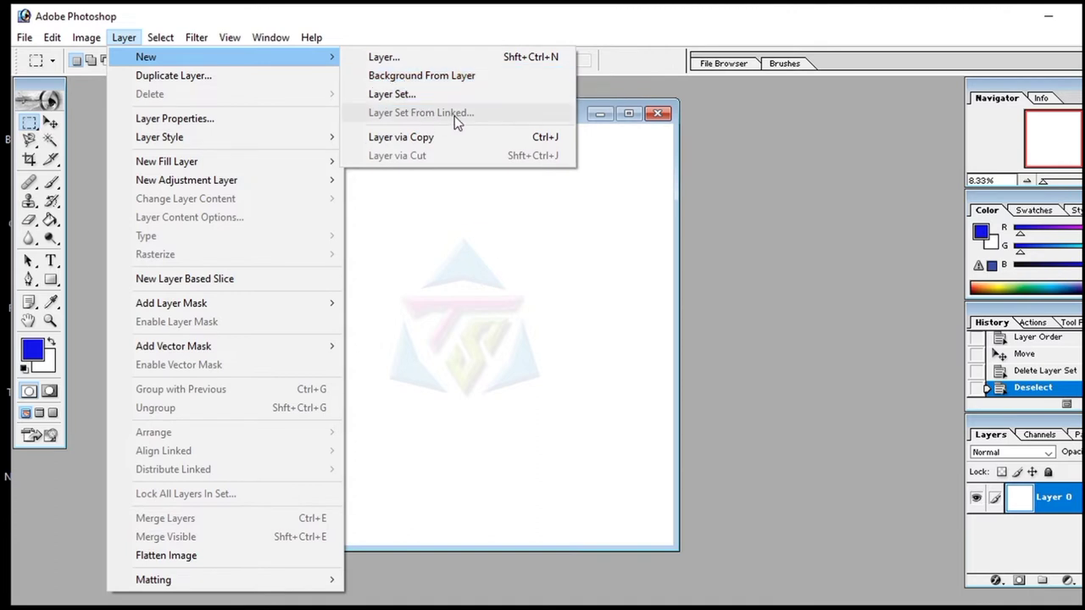
- Add two new empty layers, Layer 1 and Layer 2
click(532, 295)
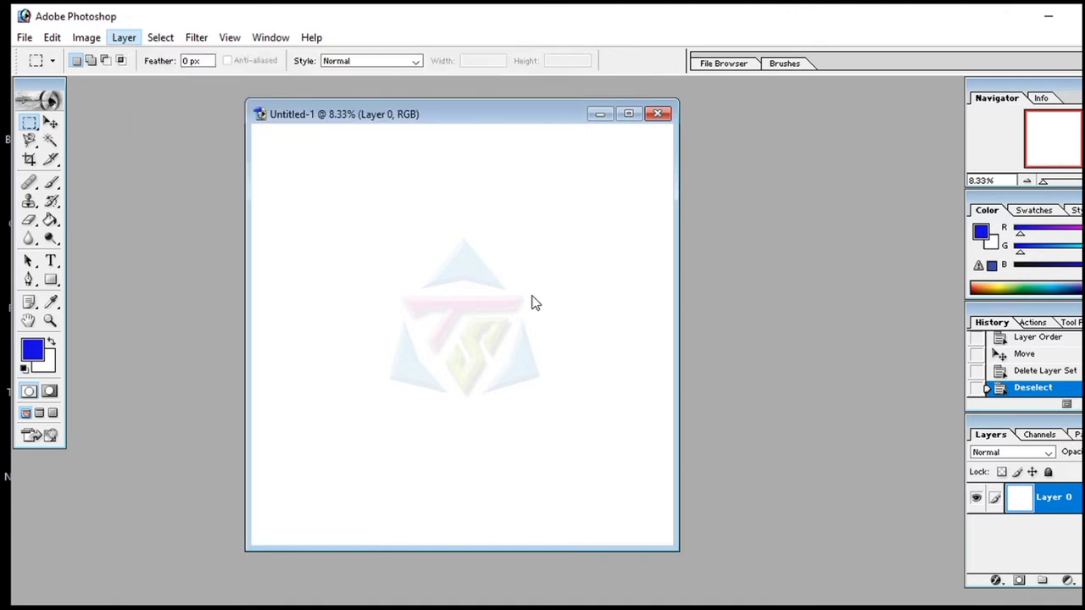
key(ctrl+shift+n)
key(Return)
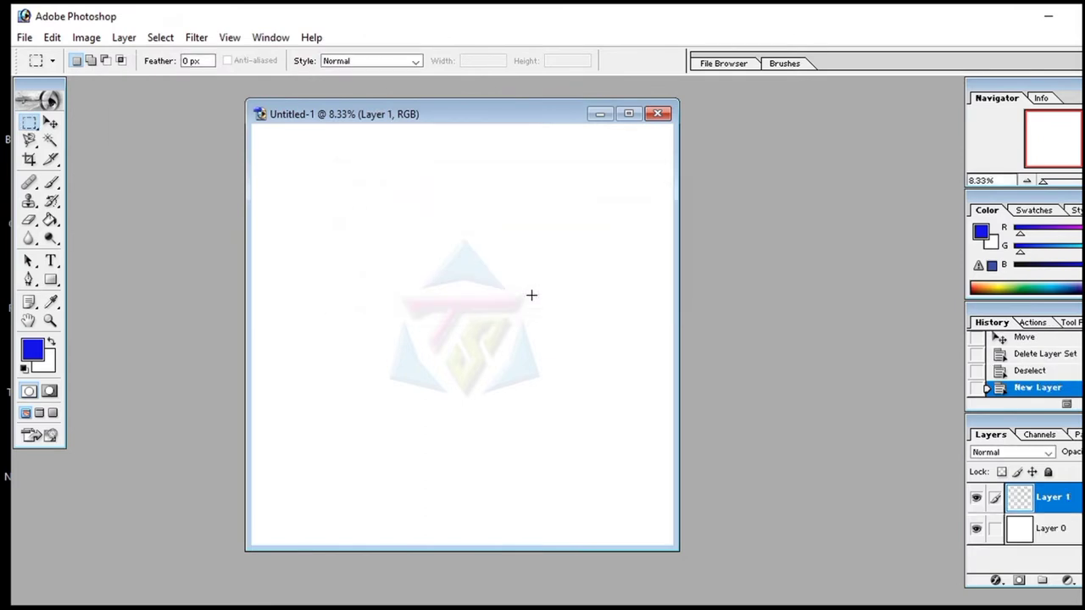
key(ctrl+shift+n)
key(Return)
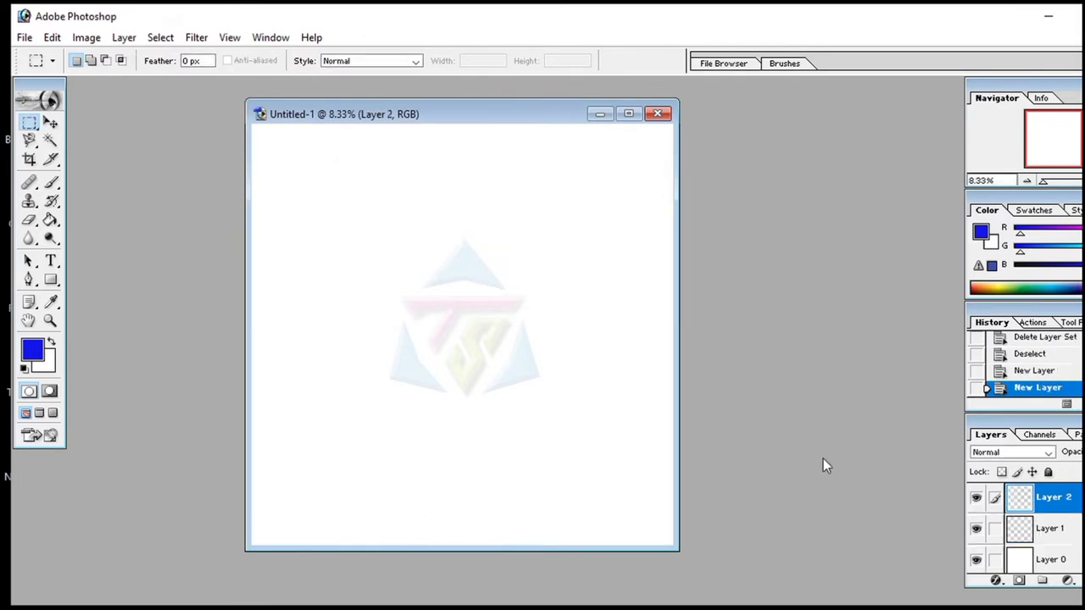
- Fill a wide rectangle left of the canvas centre with blue using the Paint Bucket
drag(334, 251, 469, 326)
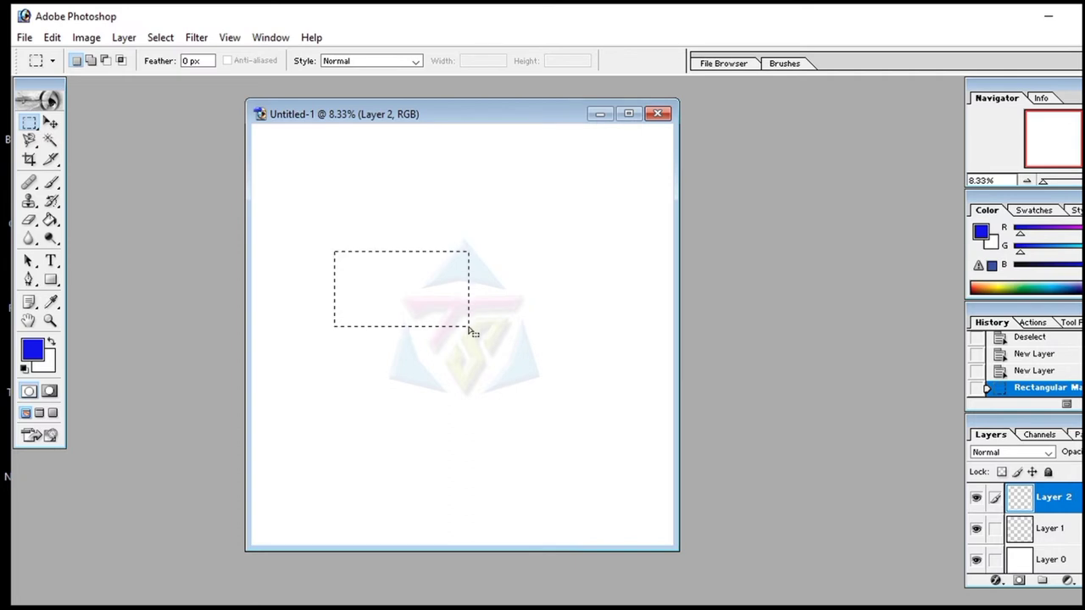
drag(49, 223, 85, 237)
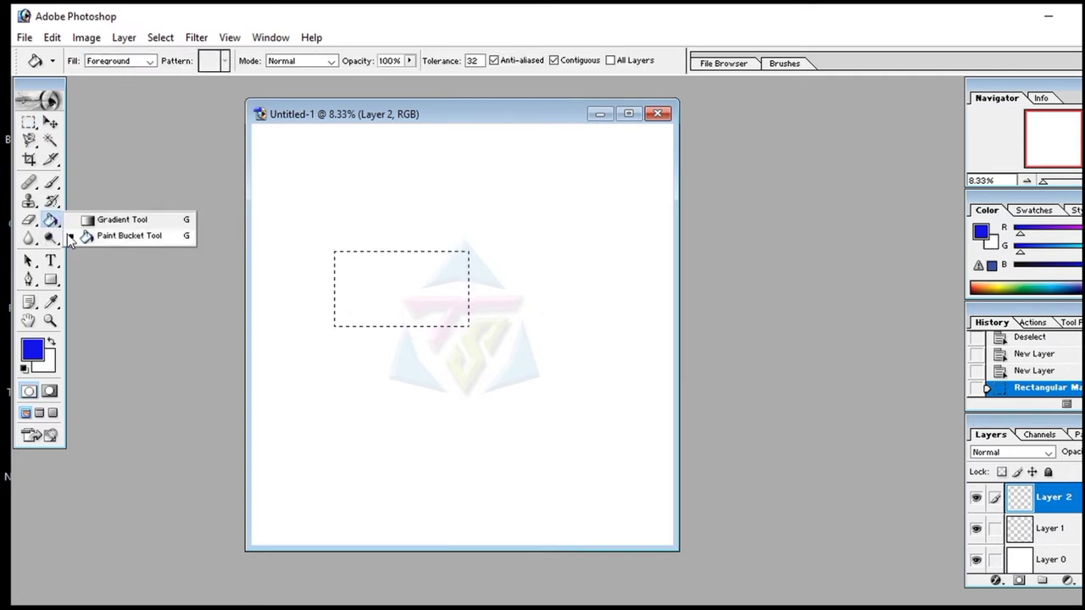
click(49, 220)
click(393, 276)
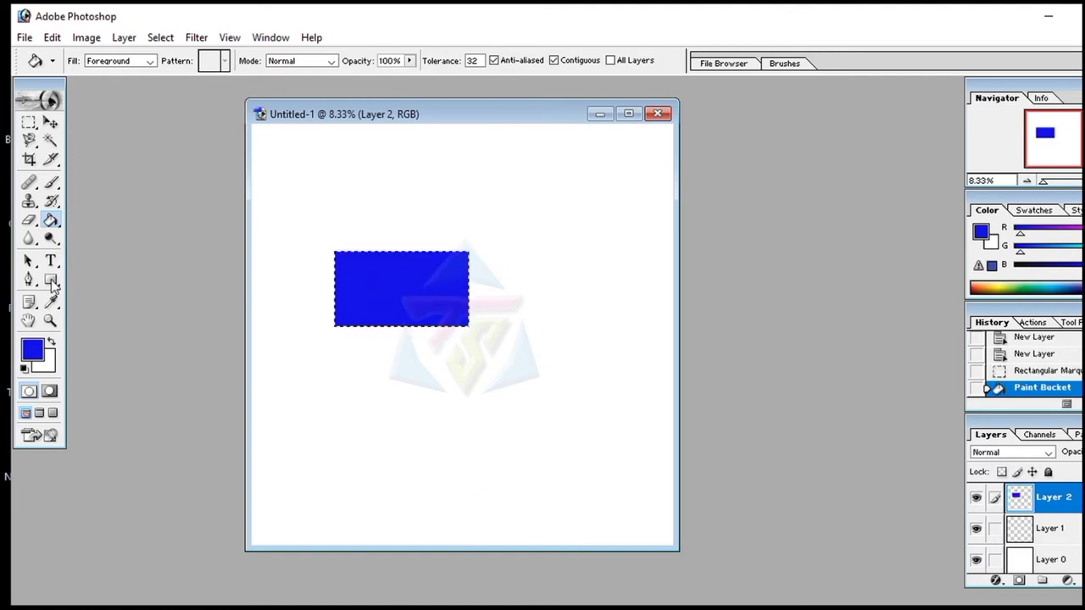
click(312, 436)
text(skills with ts)
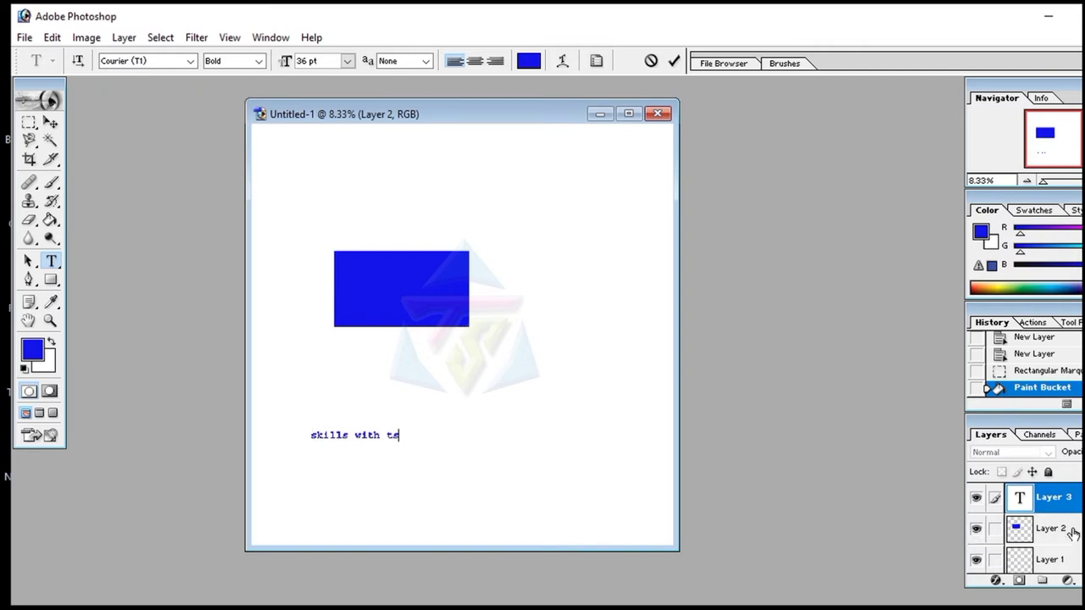
- Commit the Courier Bold 36 pt 'skills with ts' text, then select the text layer and Layer 1
click(1073, 534)
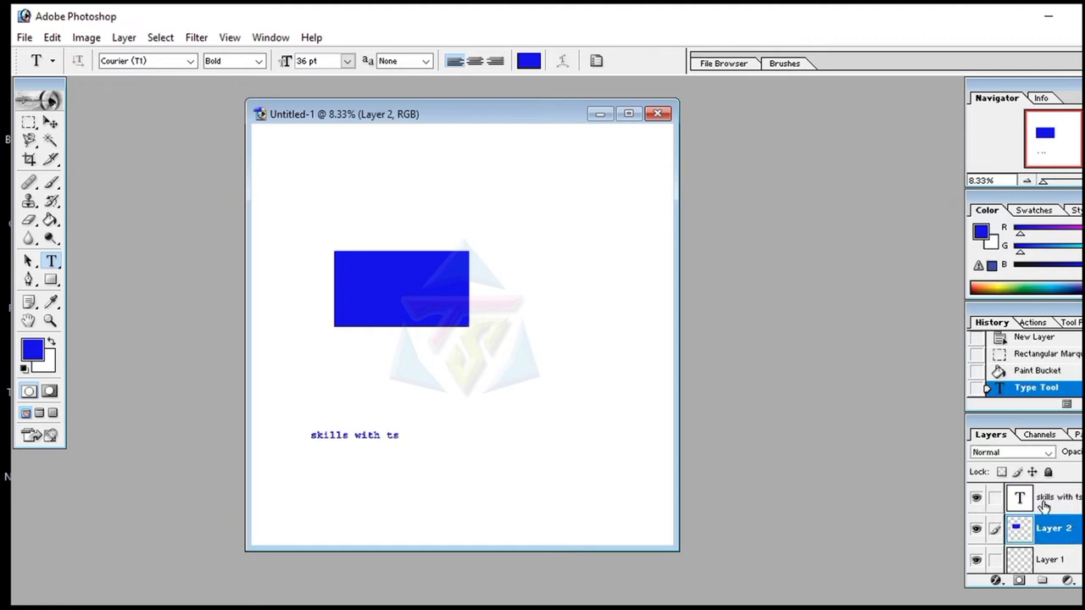
click(1044, 504)
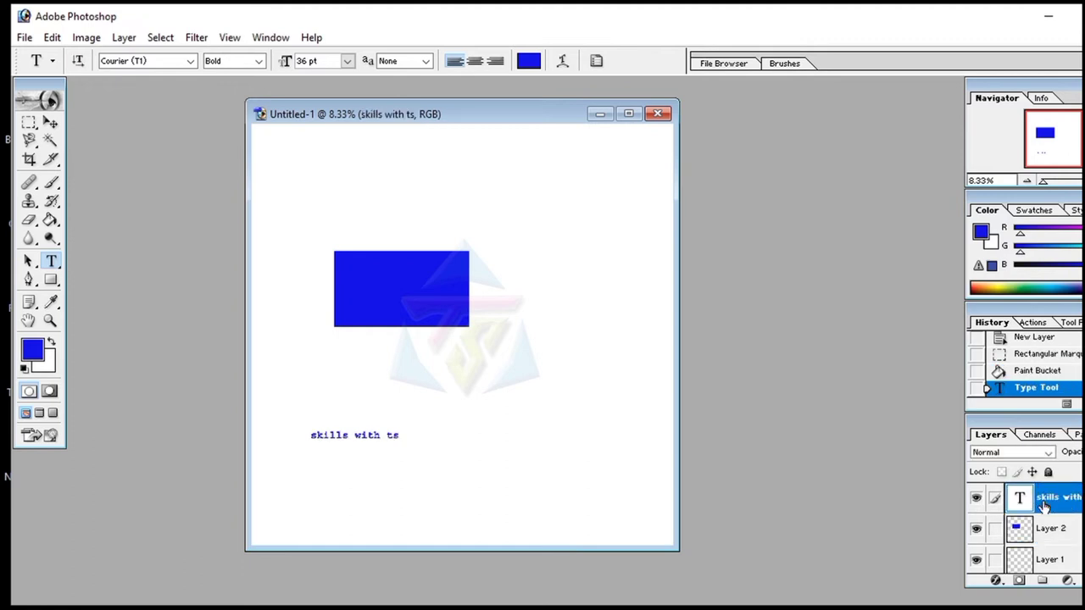
click(1052, 563)
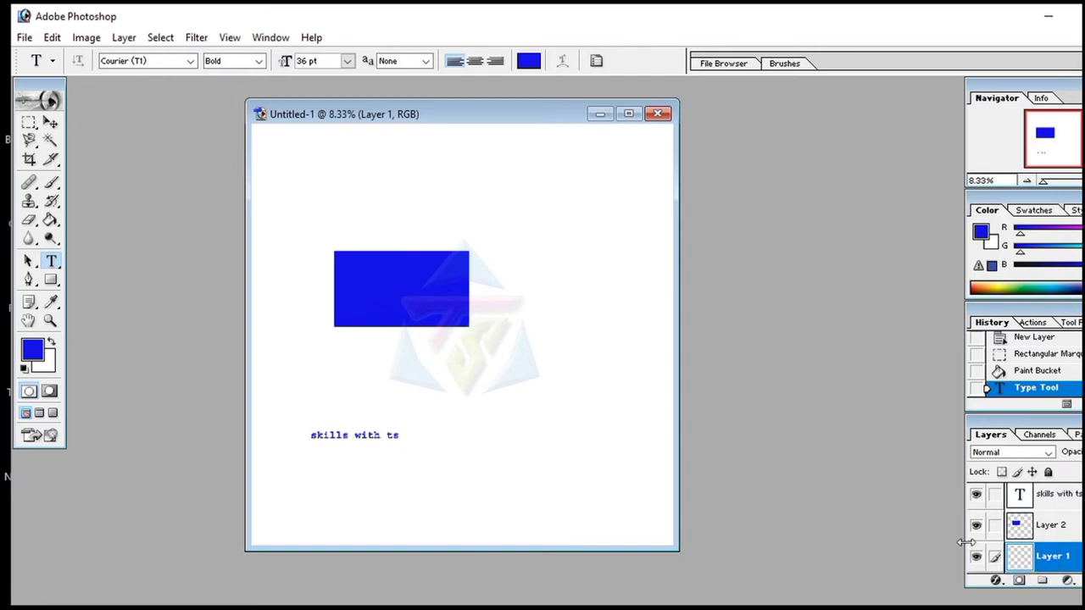
click(493, 438)
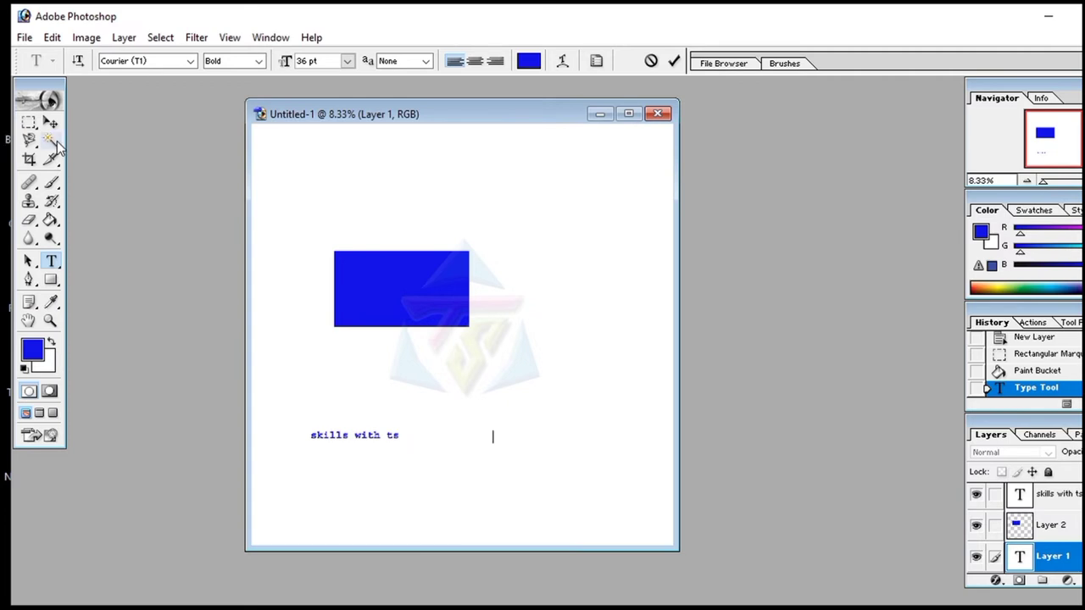
- Rasterize Layer 1 and fill a larger selection overlapping the first rectangle's right side with blue
click(32, 123)
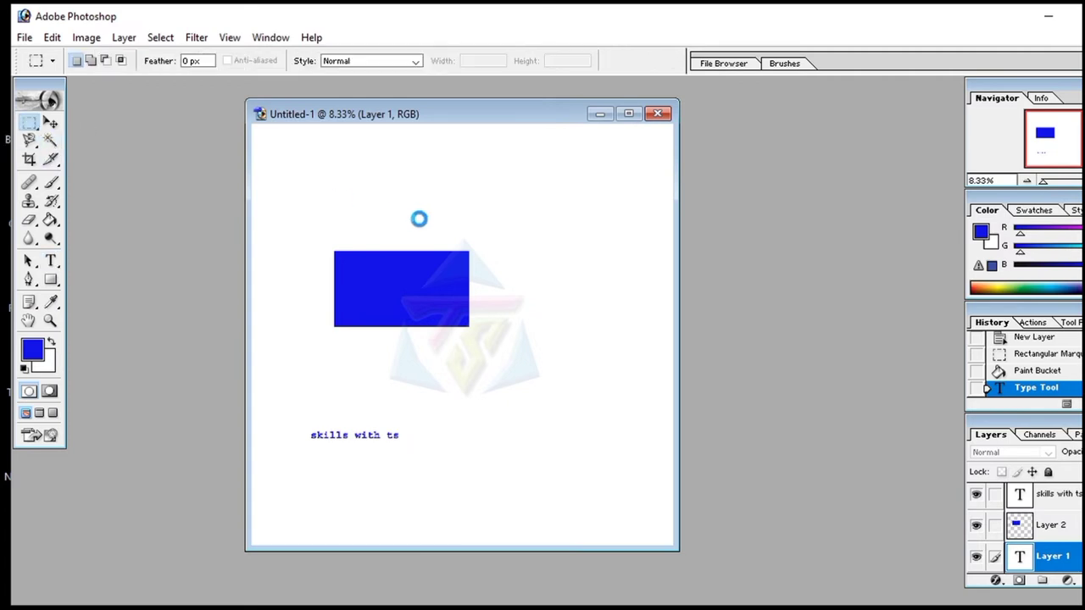
drag(419, 219, 618, 326)
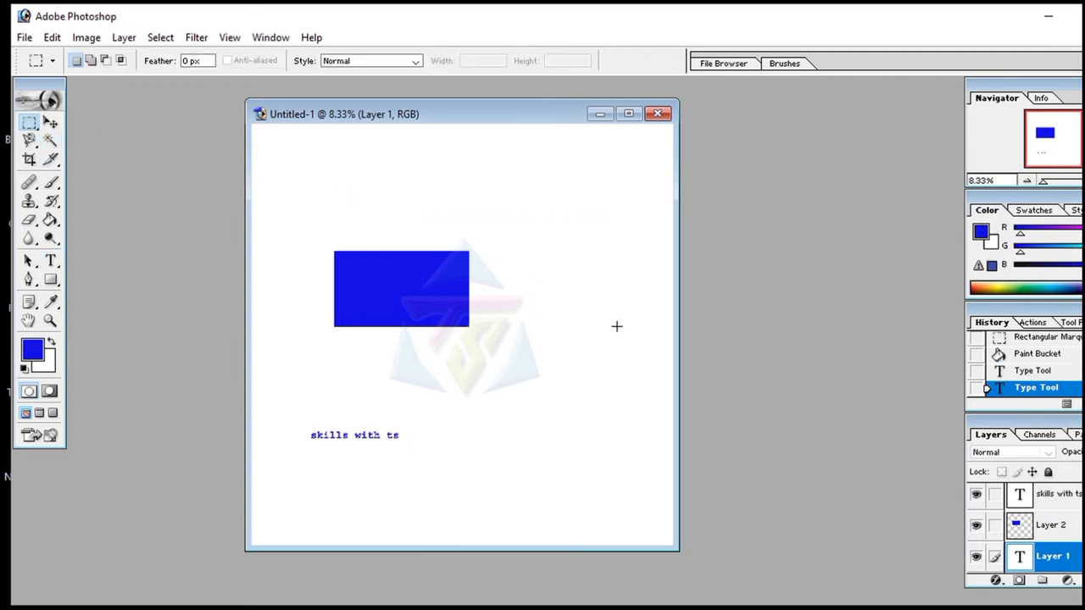
drag(51, 222, 81, 239)
click(78, 235)
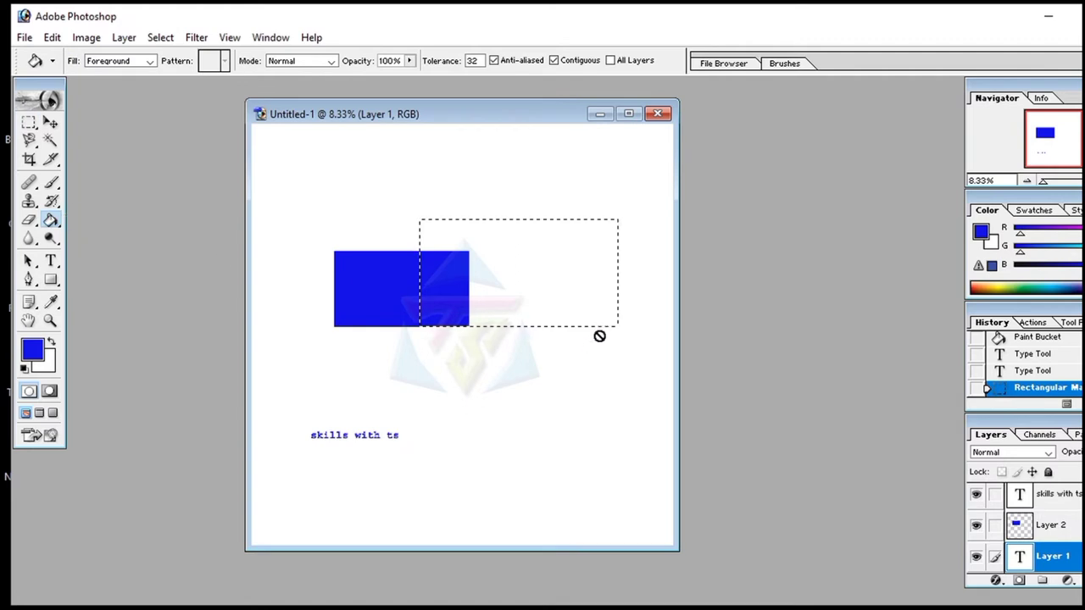
click(547, 256)
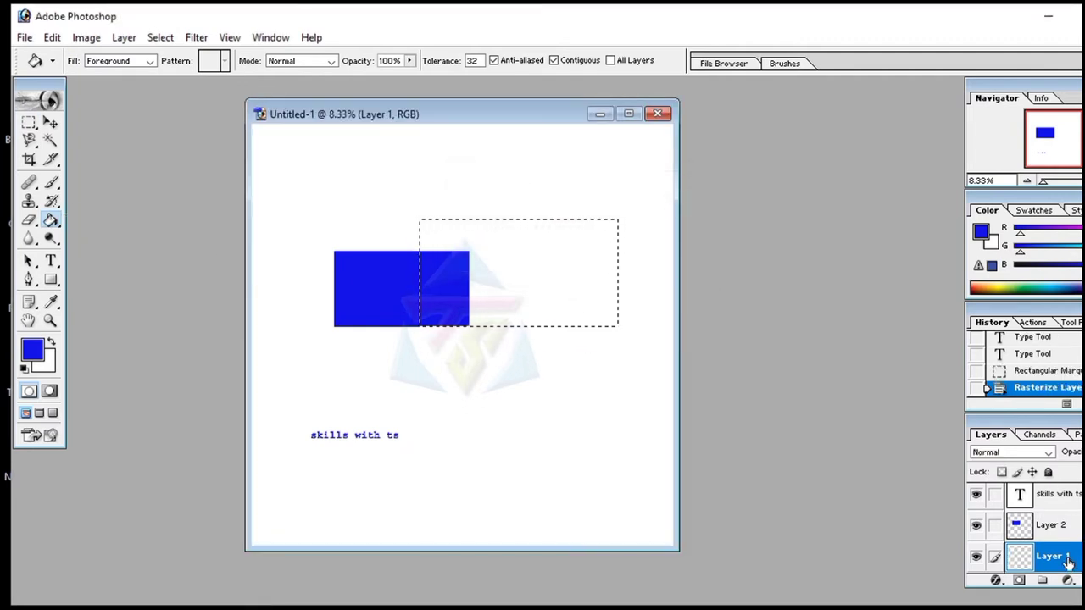
click(557, 261)
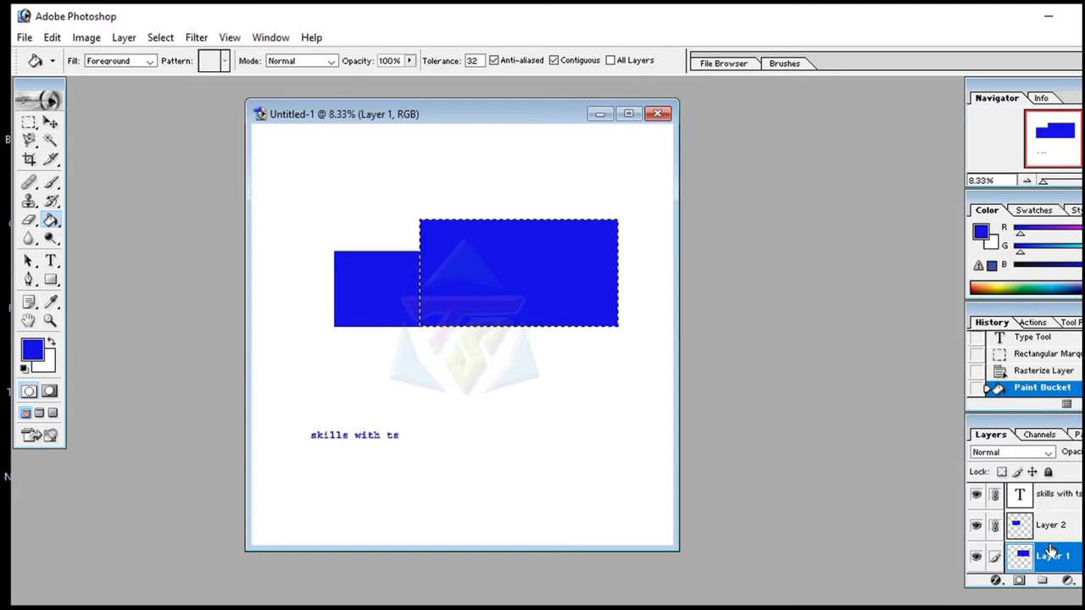
click(120, 40)
mouse_move(146, 57)
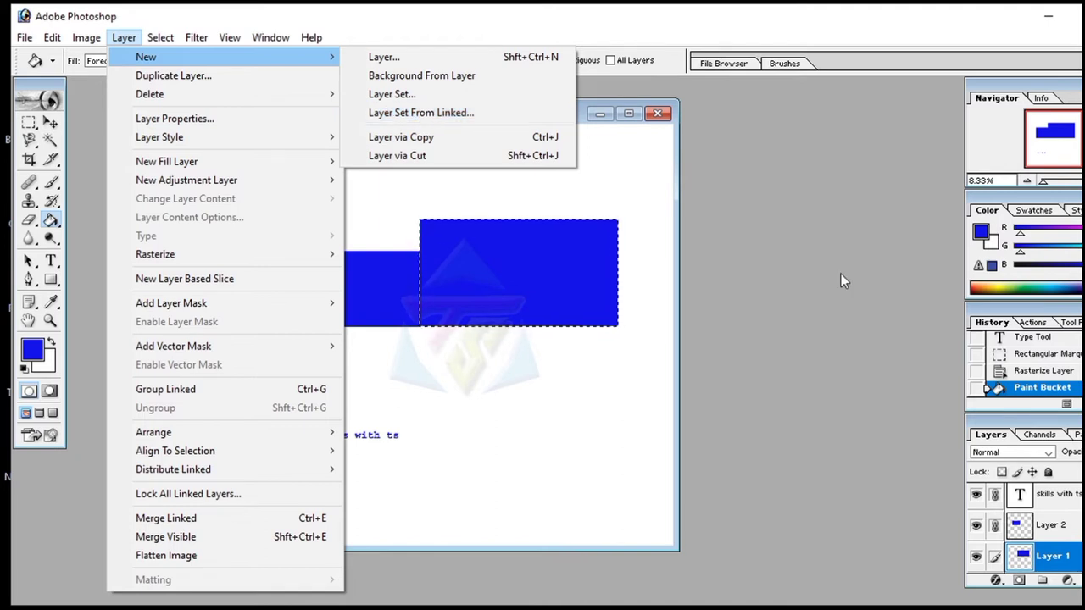
- Create Set 1 from the linked rectangle and text layers, then drag it to the trash
click(484, 119)
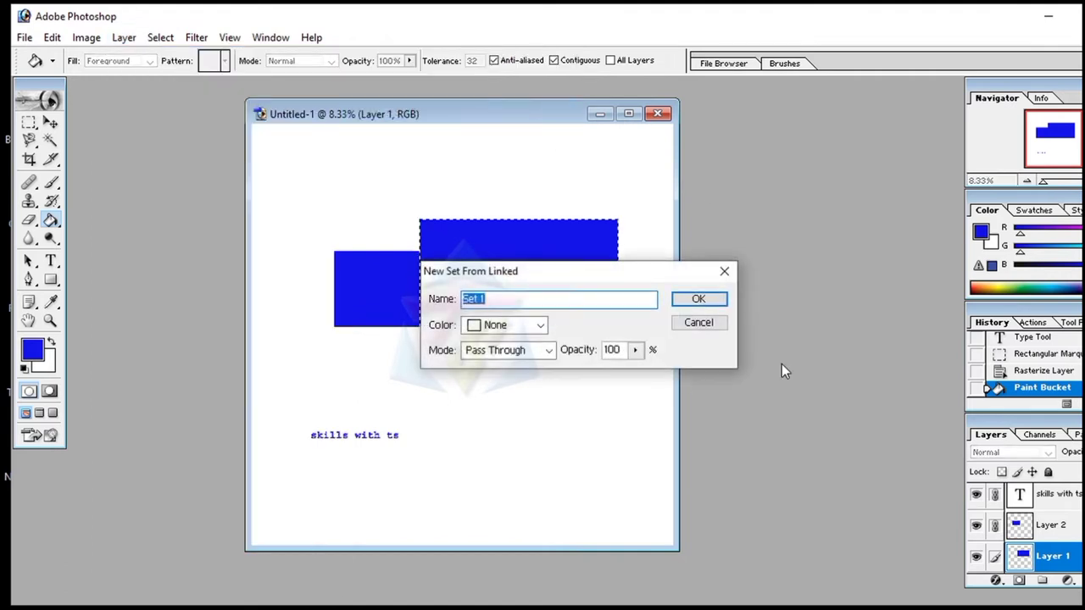
click(715, 299)
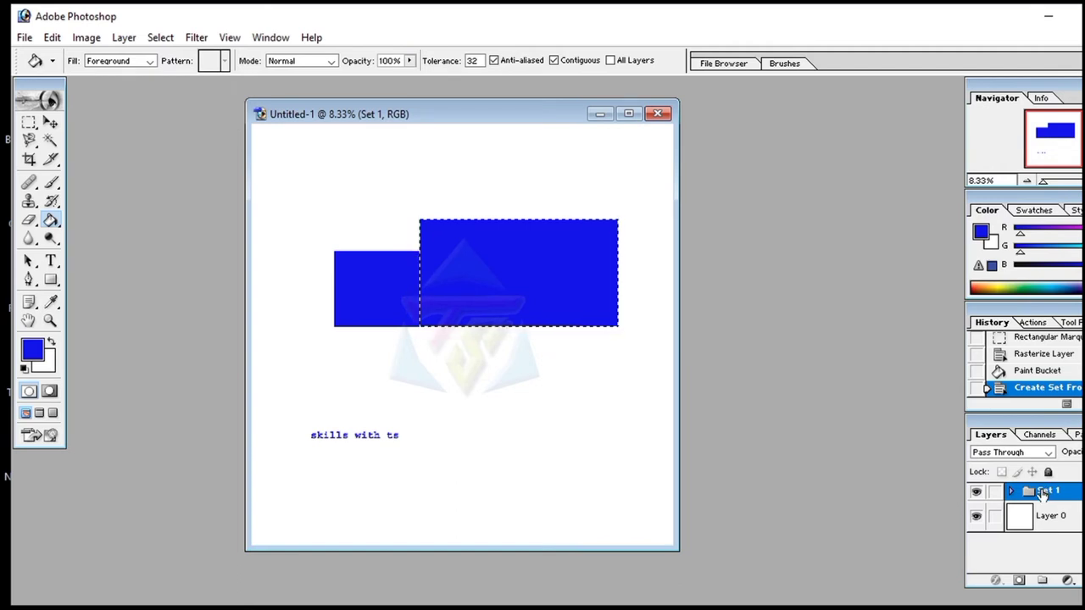
click(120, 41)
mouse_move(225, 56)
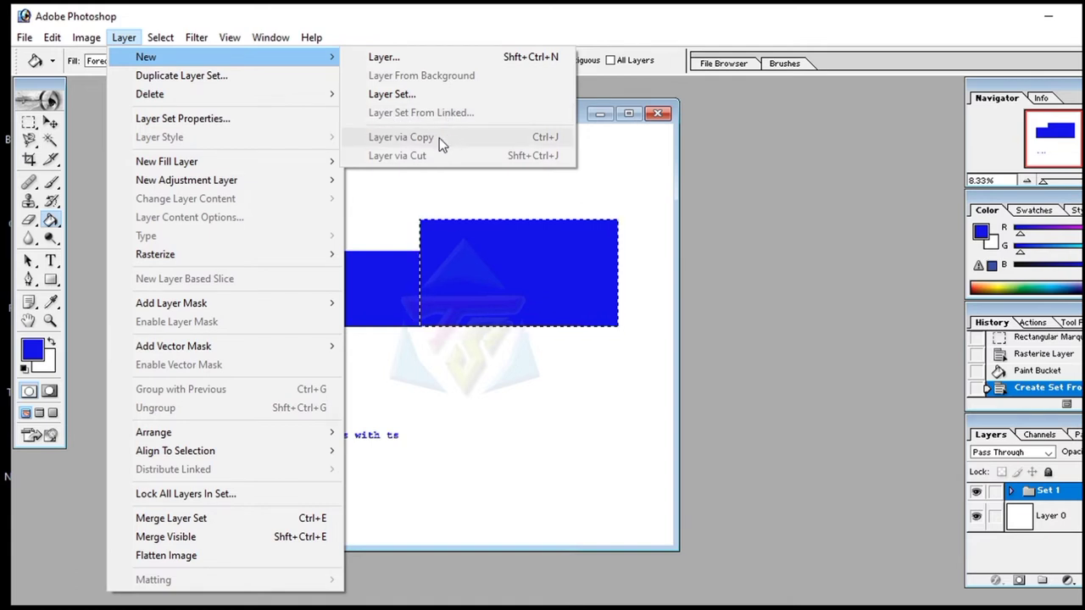
click(463, 366)
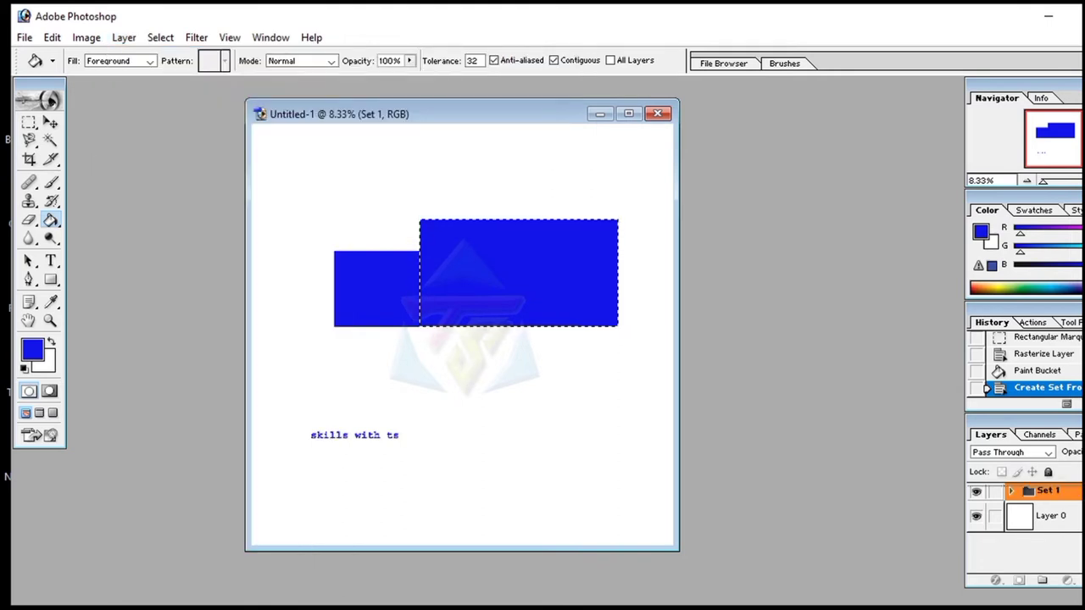
drag(1047, 490, 1067, 580)
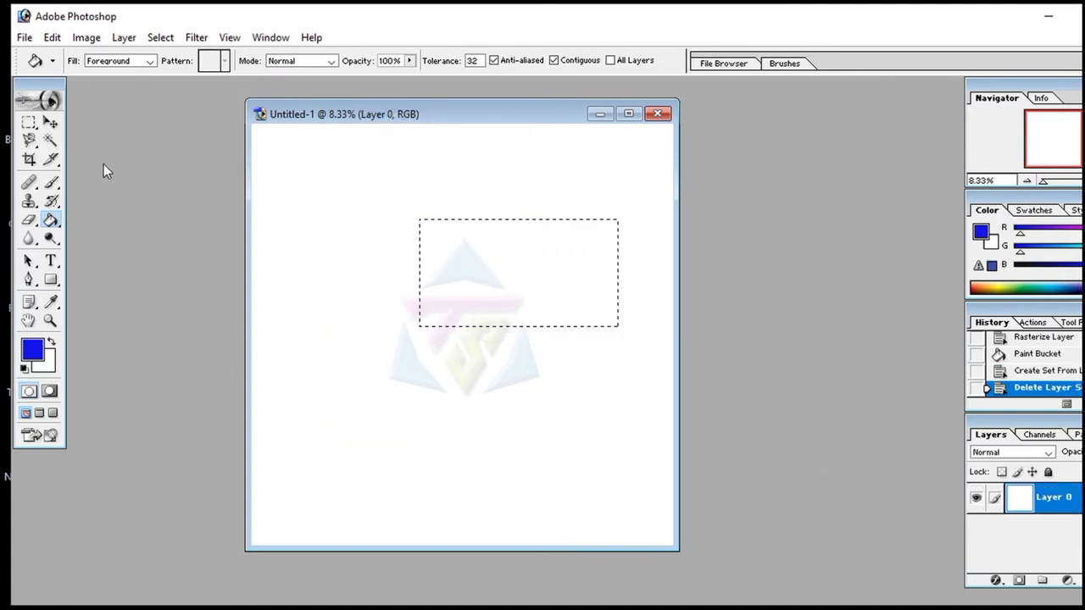
- Copy the blue rectangle onto a new Layer 1 with Layer via Copy
click(461, 267)
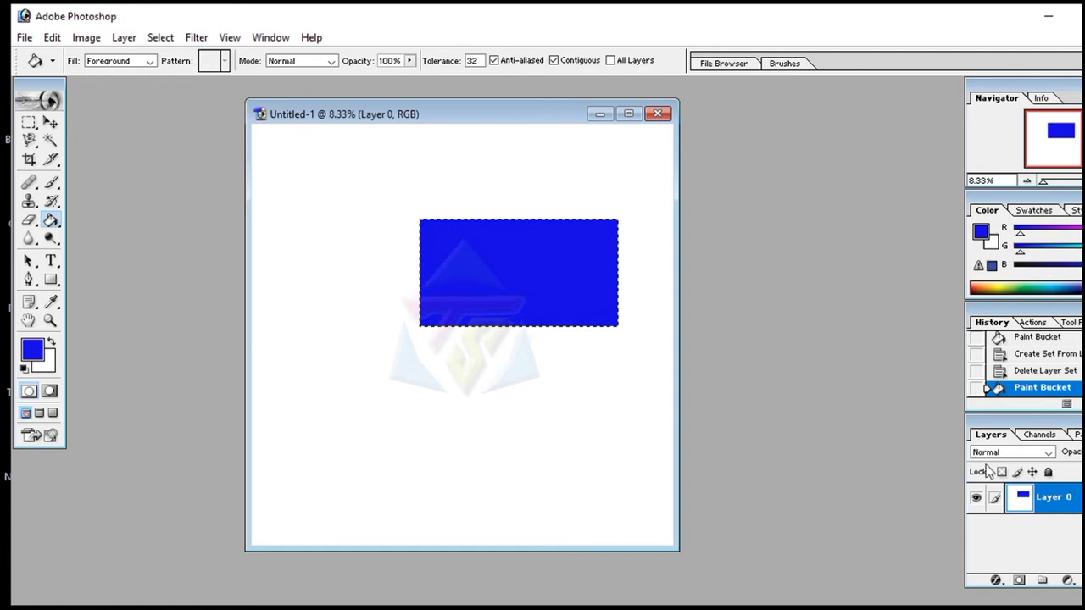
click(126, 39)
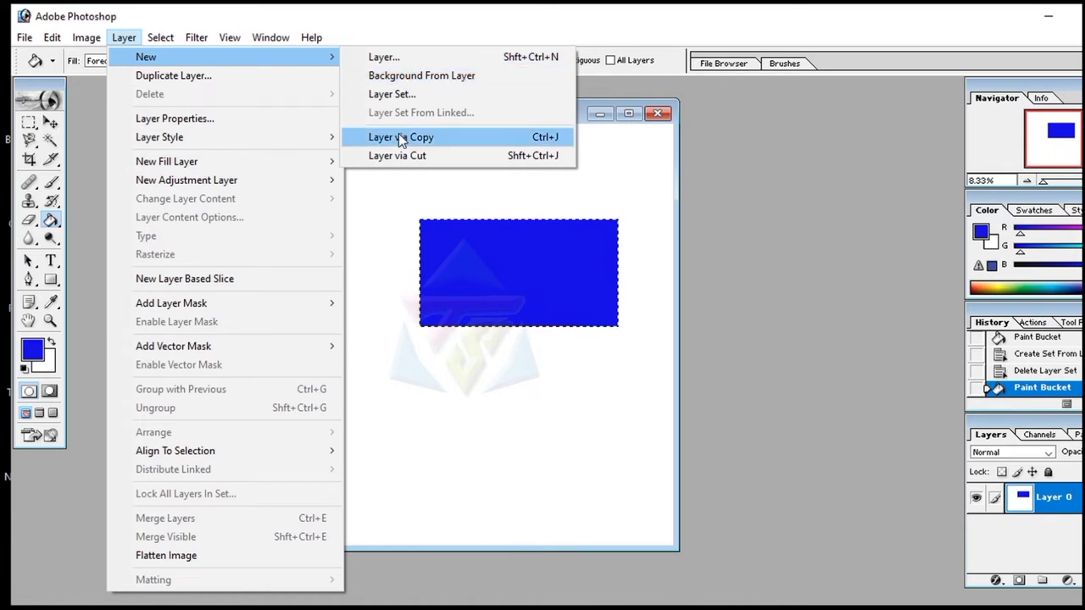
click(399, 137)
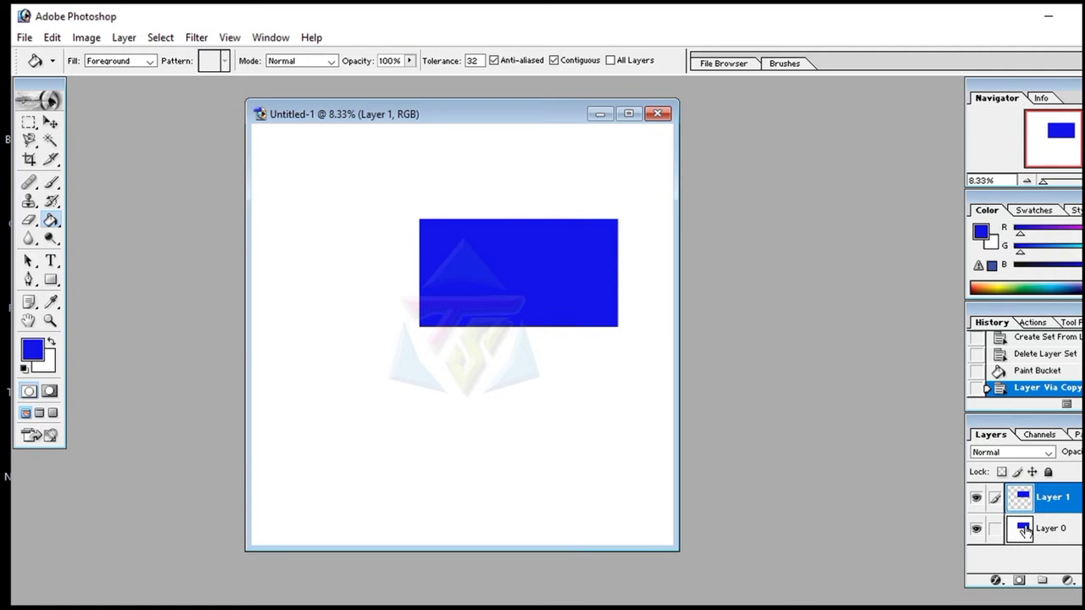
- Switch between Layer 0 and Layer 1, toggle their visibility, and link Layer 0 to Layer 1
key(alt+bracketleft)
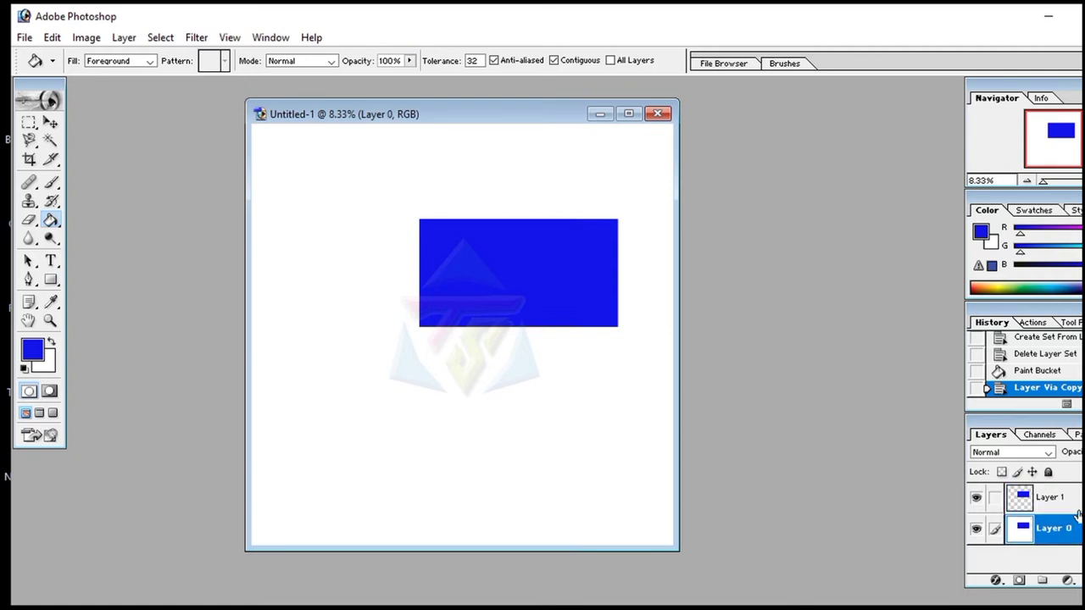
key(alt+bracketright)
click(975, 503)
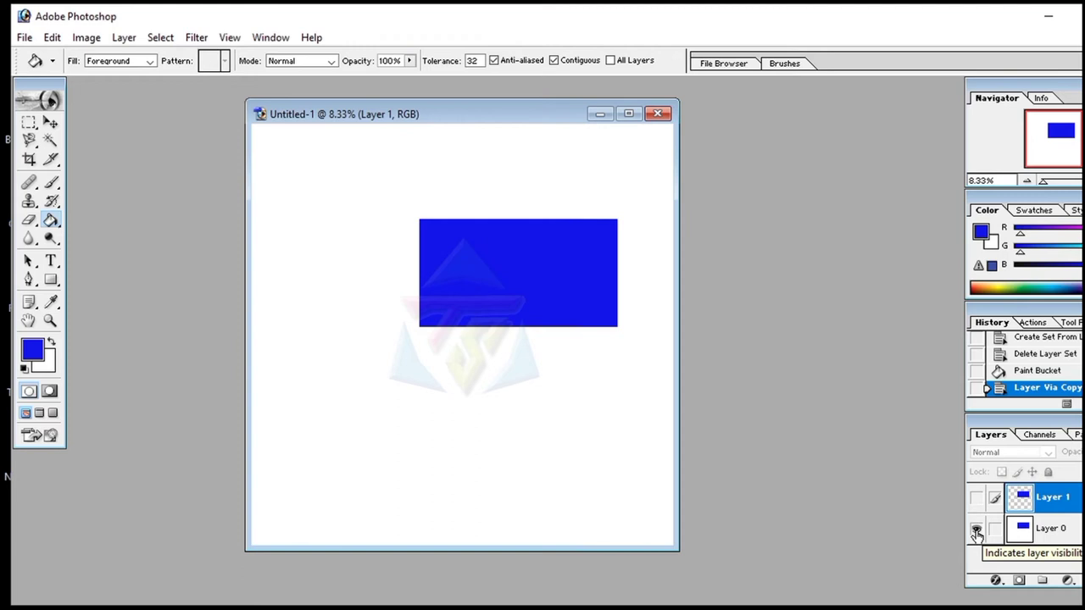
click(976, 529)
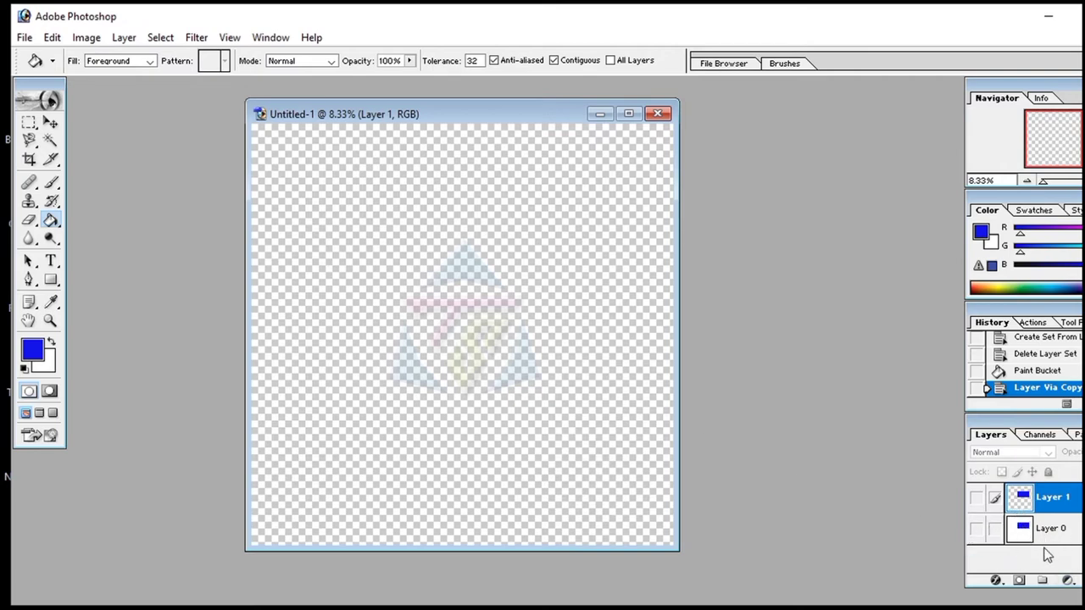
click(976, 529)
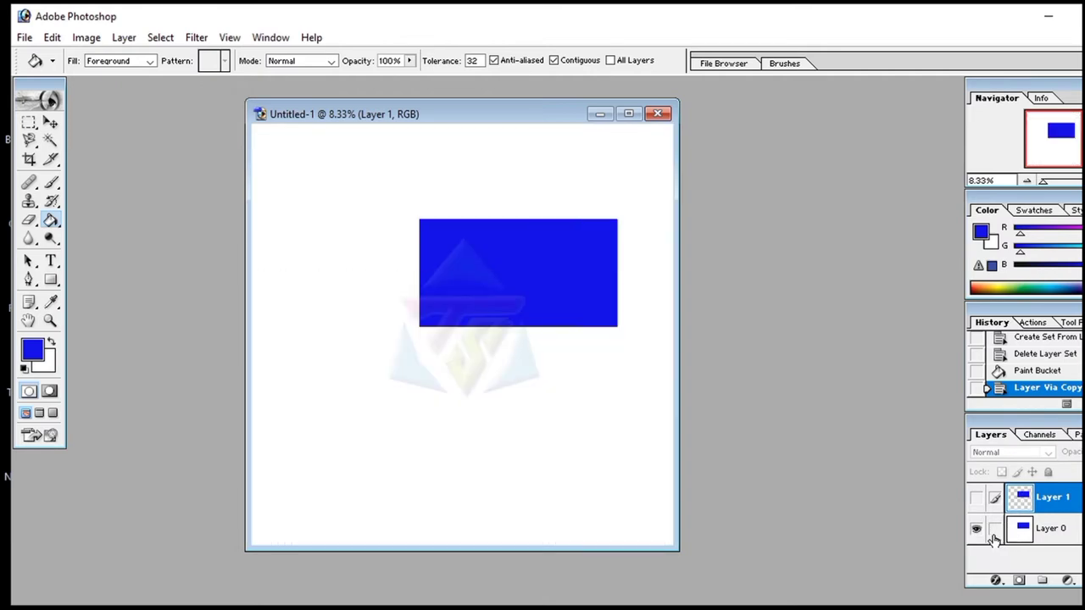
click(994, 529)
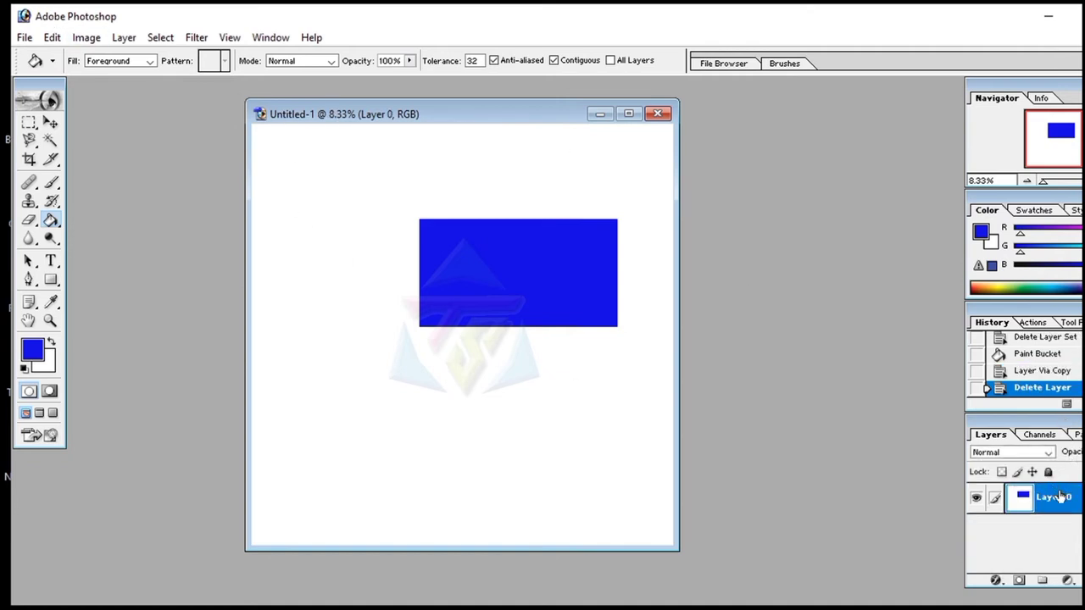
- Add a new empty layer
click(125, 38)
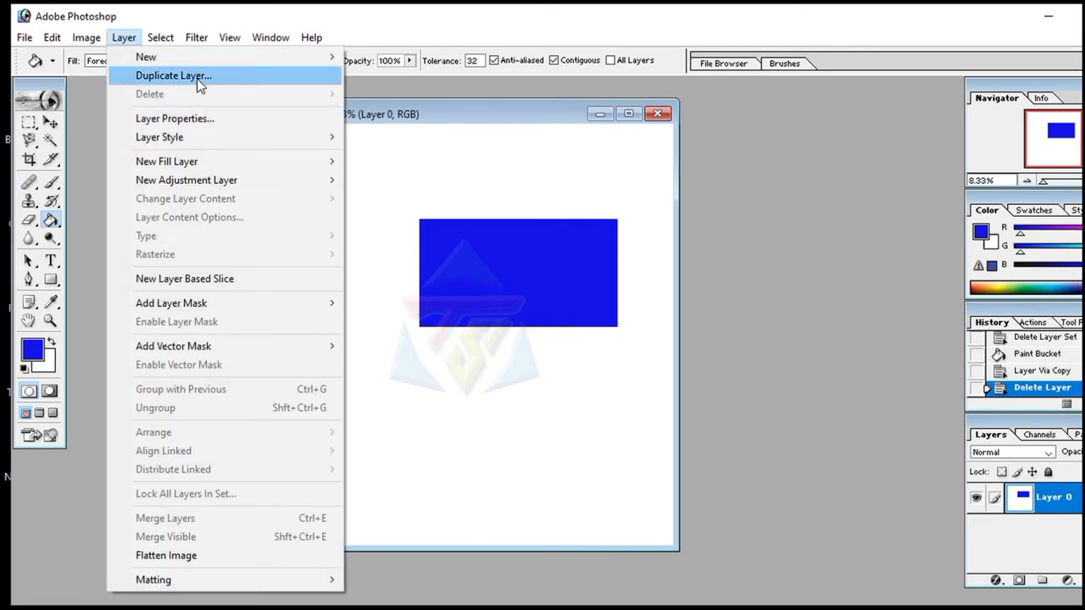
mouse_move(146, 57)
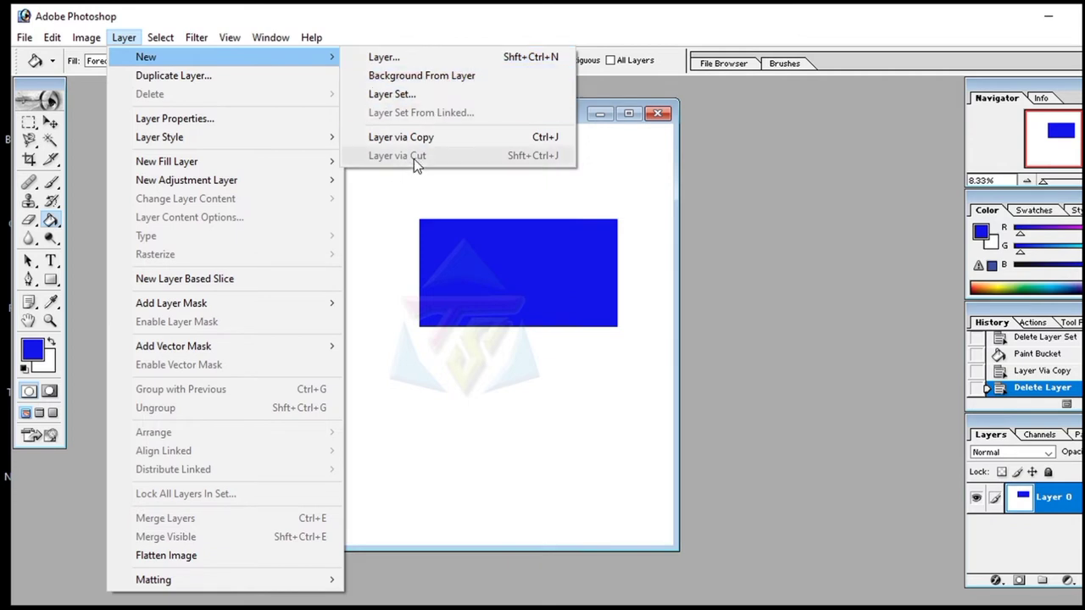
click(413, 409)
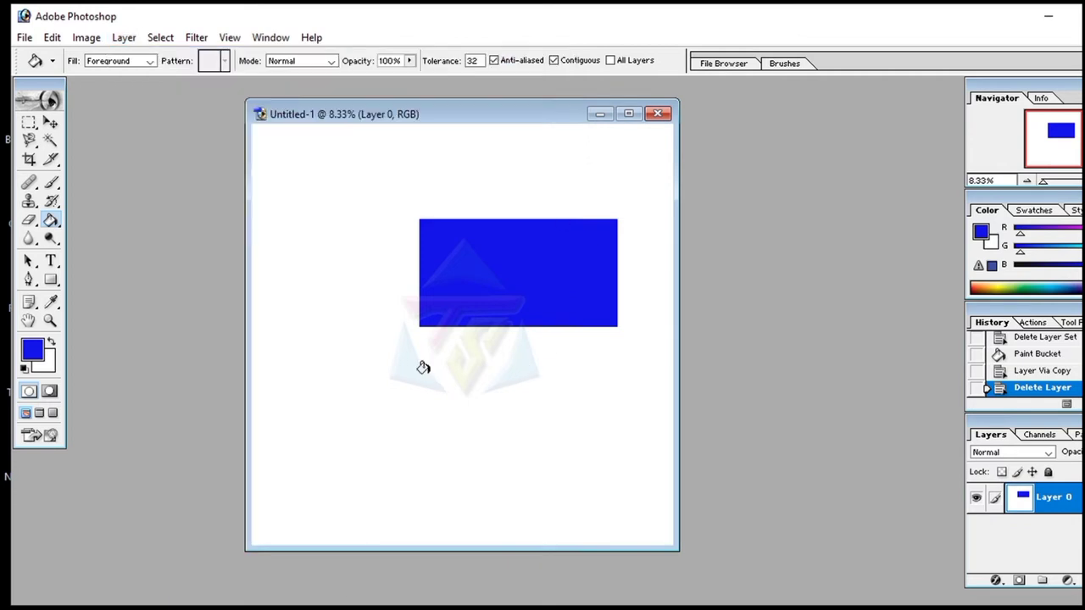
key(ctrl+shift+n)
key(Return)
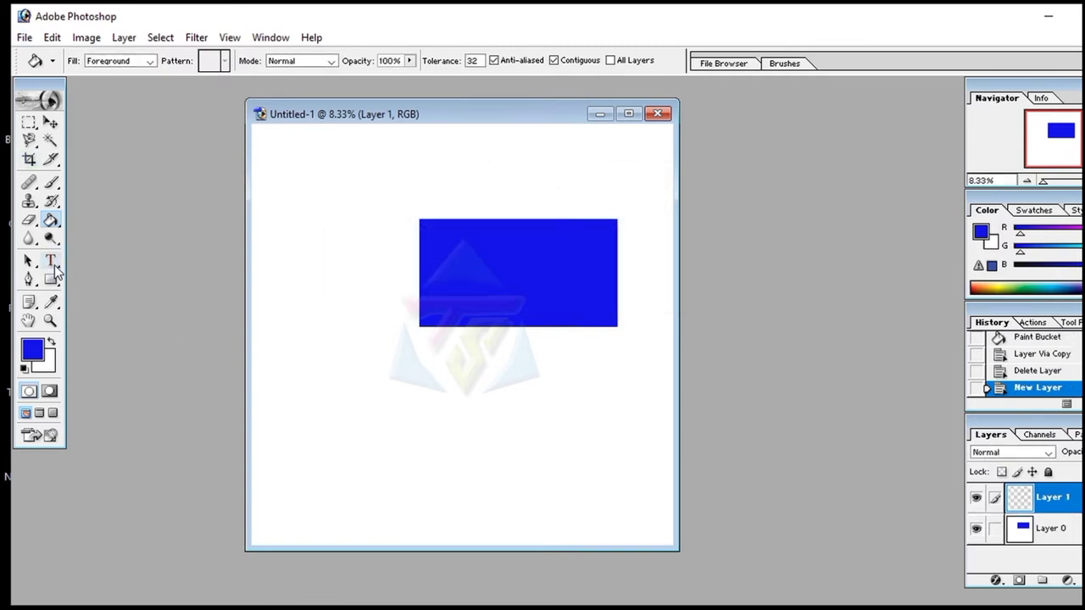
- Type 'skills with ts' in Courier Bold 60 pt below the rectangle and commit it
click(51, 262)
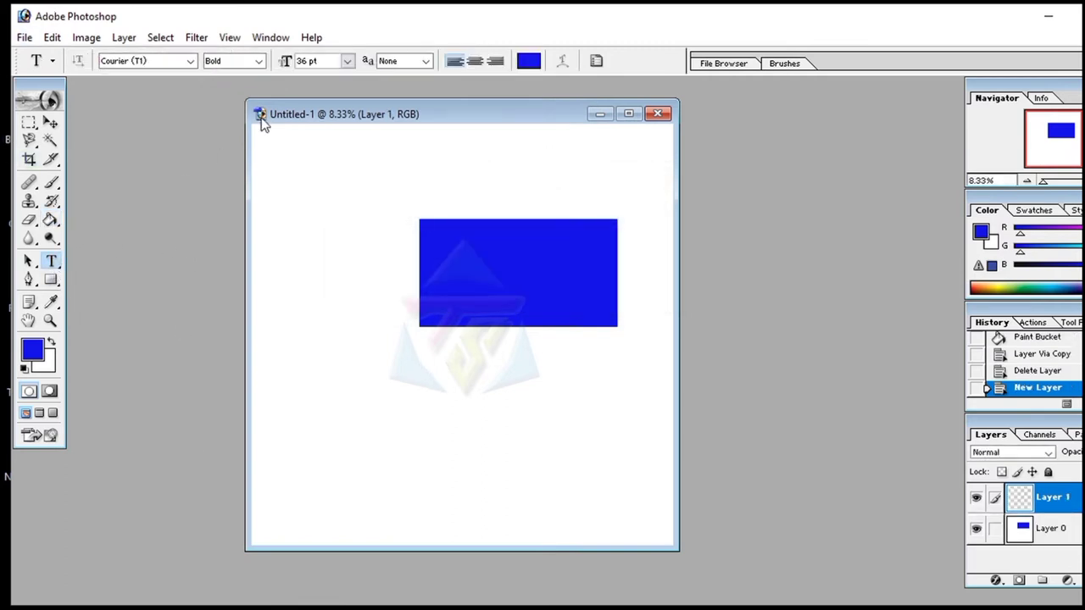
click(347, 61)
click(331, 331)
click(309, 401)
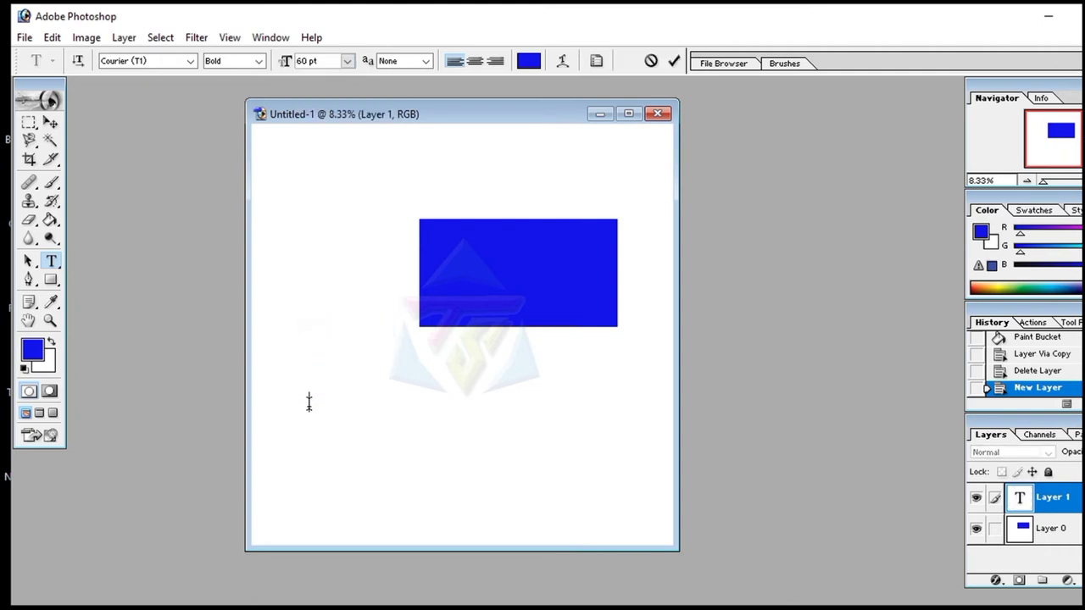
text(skills with ts)
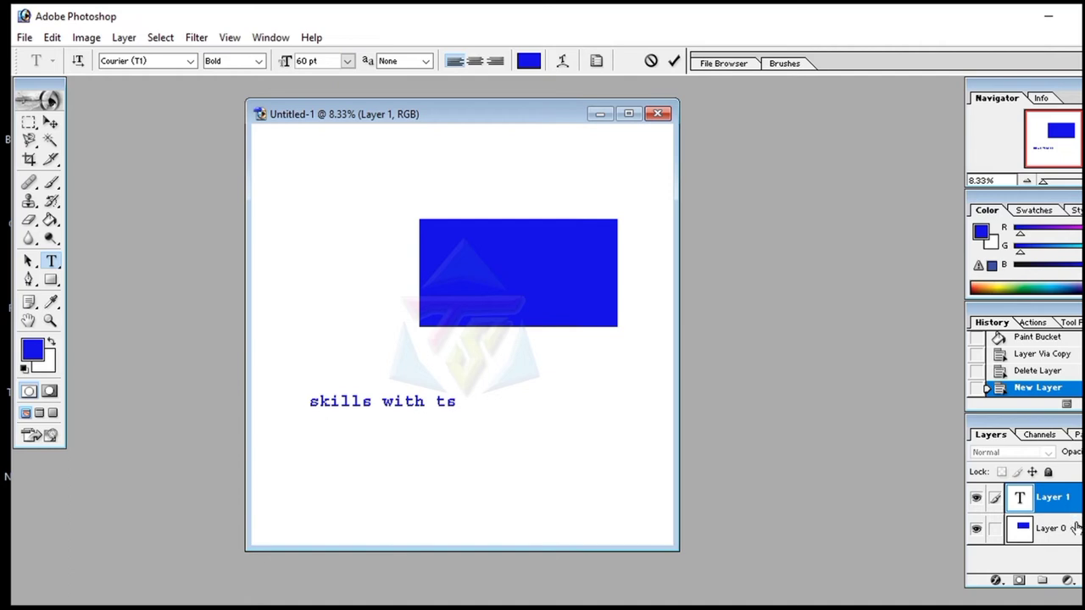
click(1077, 528)
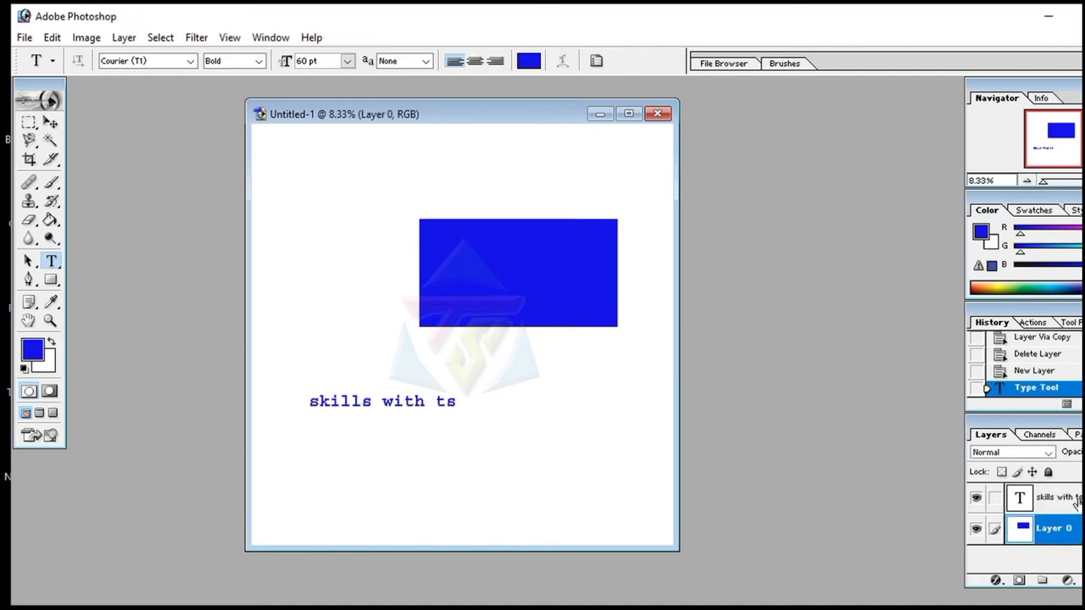
click(1074, 501)
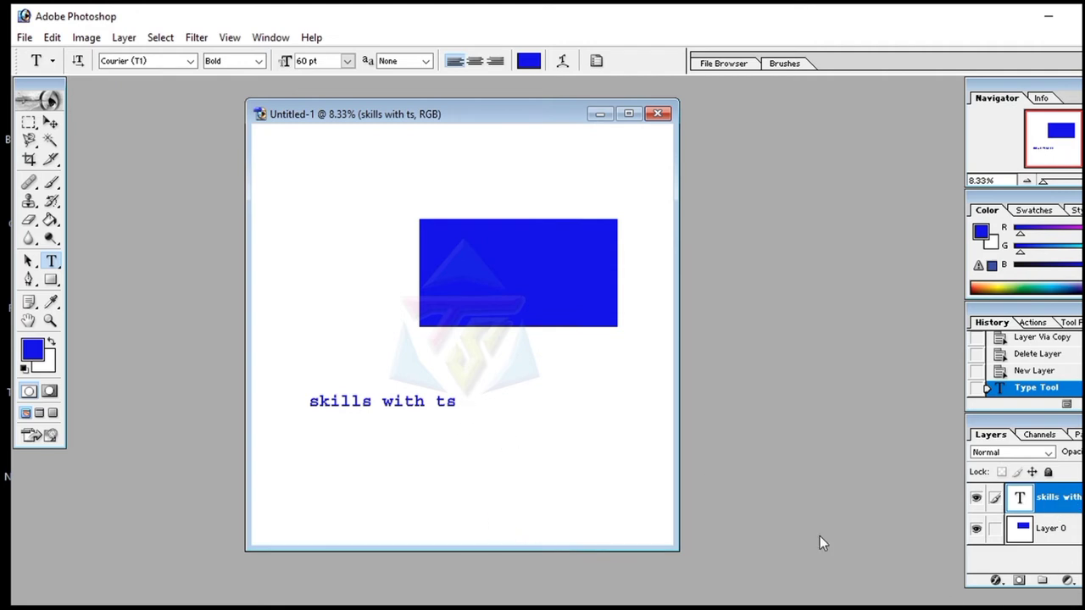
click(491, 467)
text(please subscribe)
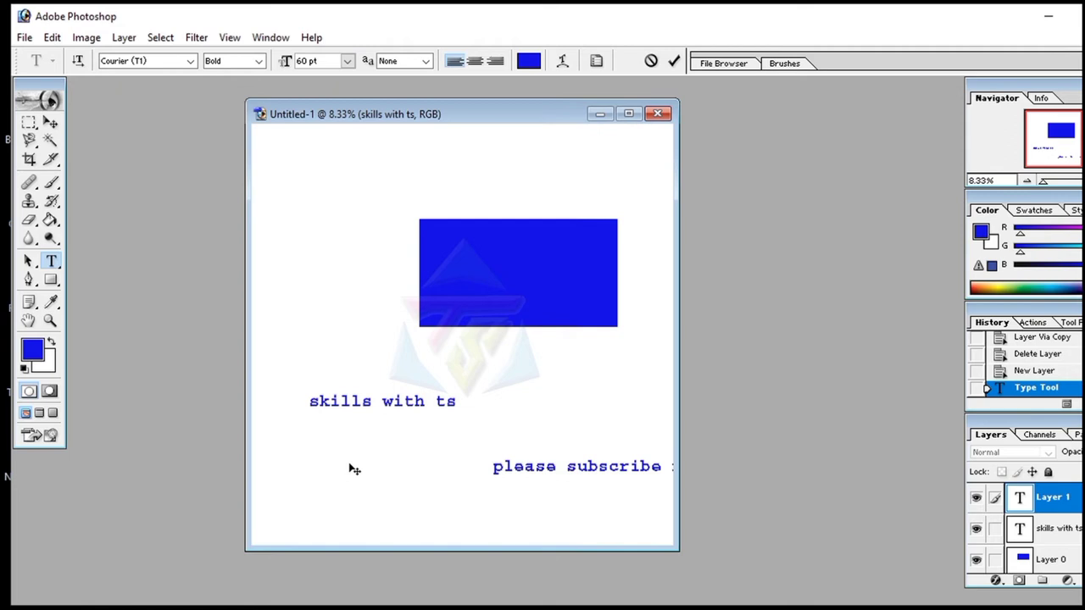
- Move the 'please subscribe my channel' text left beneath 'skills with ts' with the Move tool
key(ctrl+a)
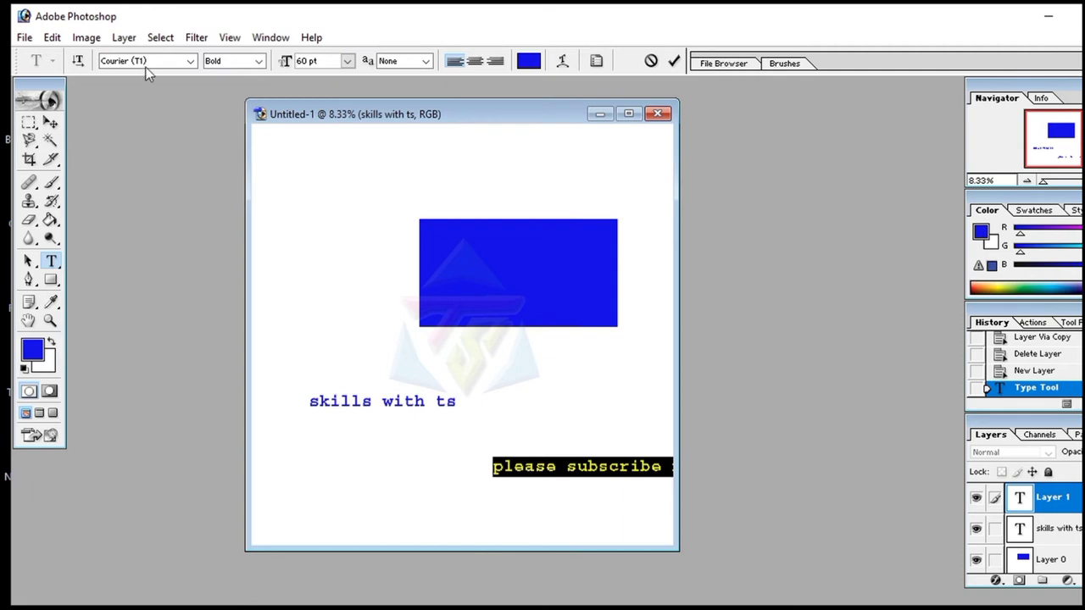
click(507, 458)
click(51, 123)
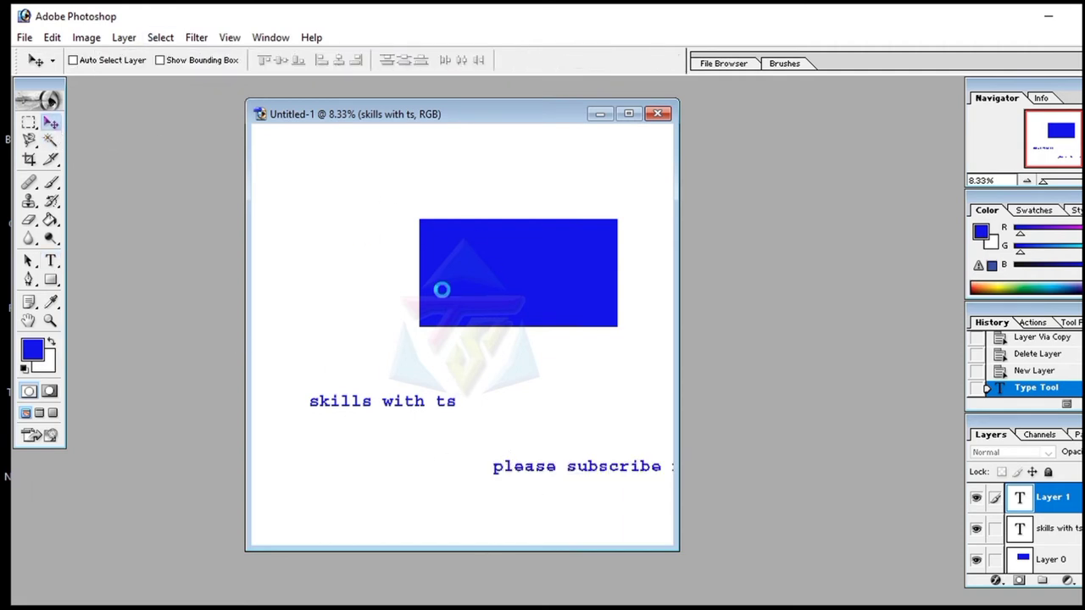
mouse_move(514, 475)
mouse_down()
mouse_move(325, 491)
mouse_move(282, 471)
mouse_up()
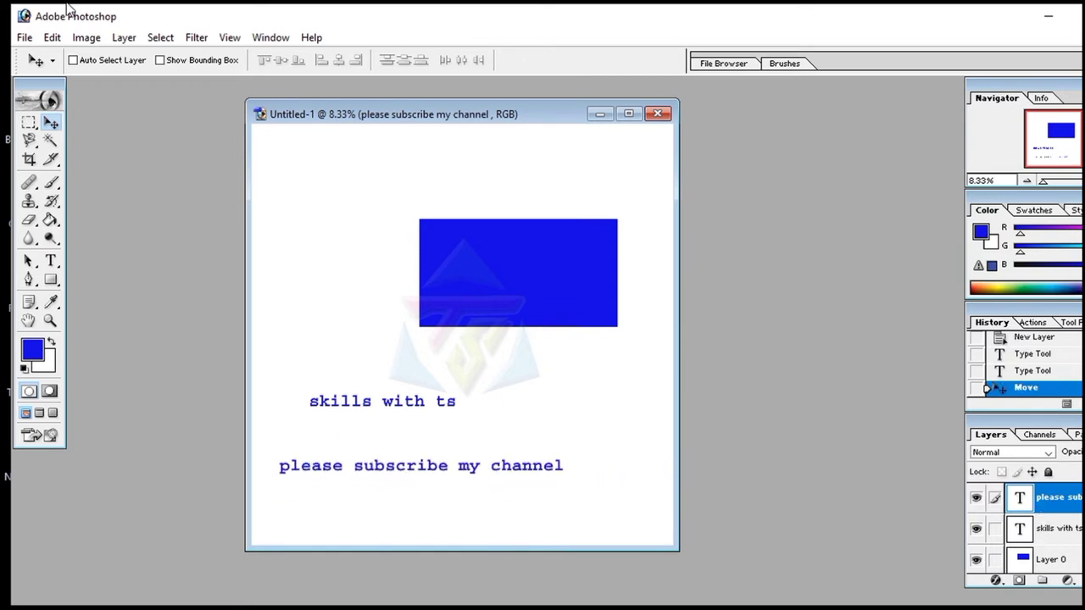
click(124, 37)
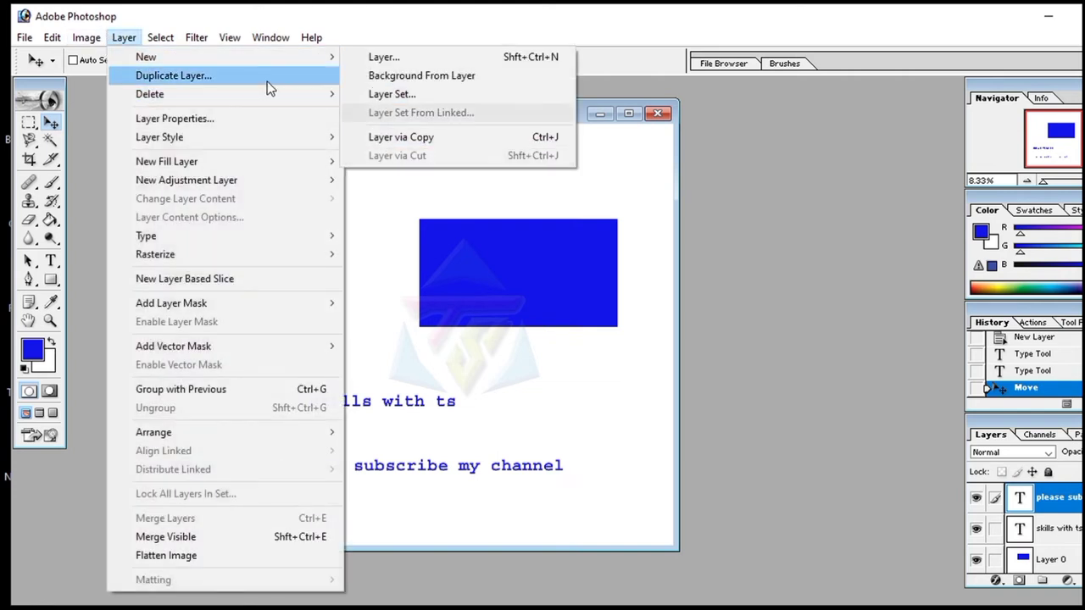
mouse_move(146, 56)
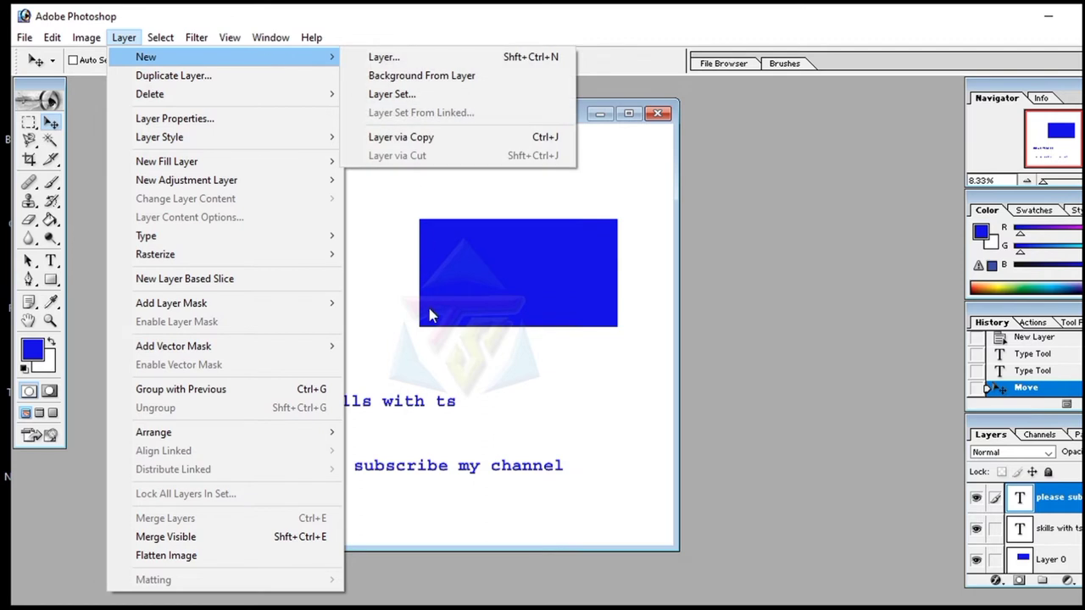
- Select a small square area near the page's top-left corner with the Rectangular Marquee
click(434, 351)
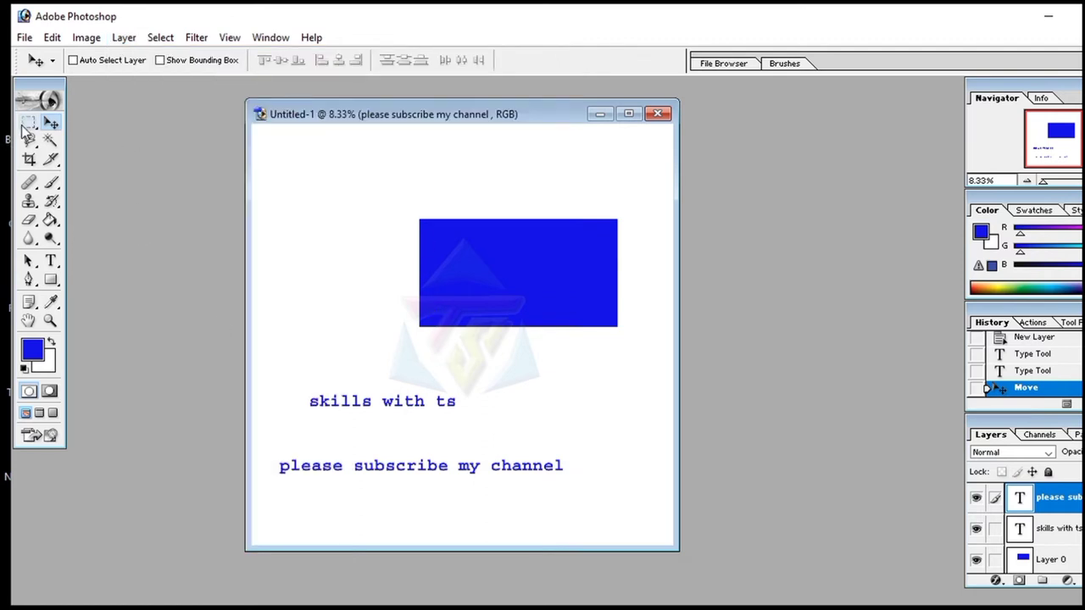
drag(29, 123, 164, 129)
click(163, 129)
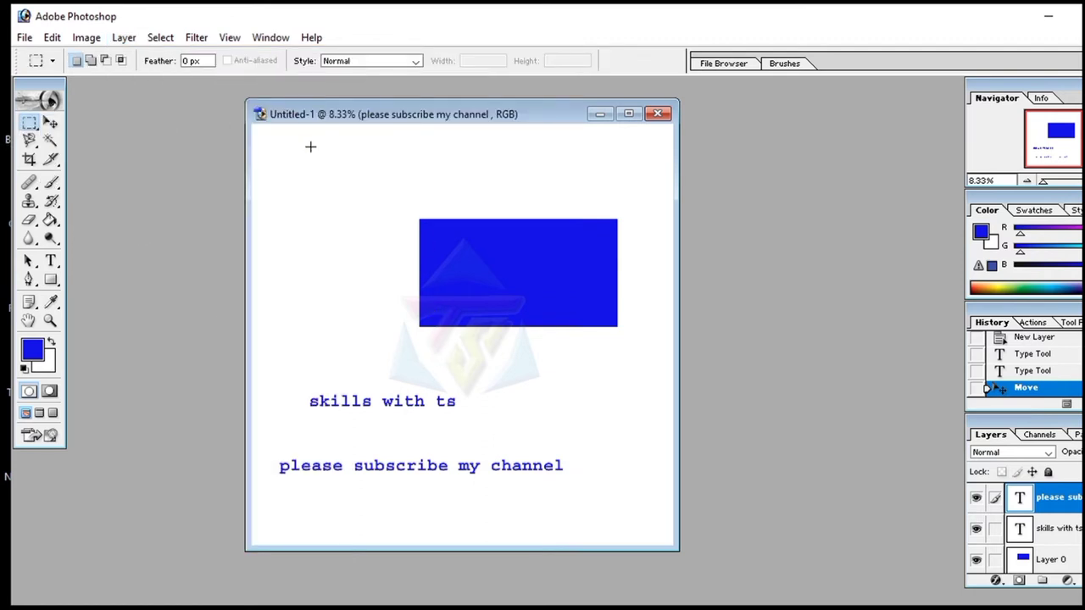
drag(287, 158, 351, 229)
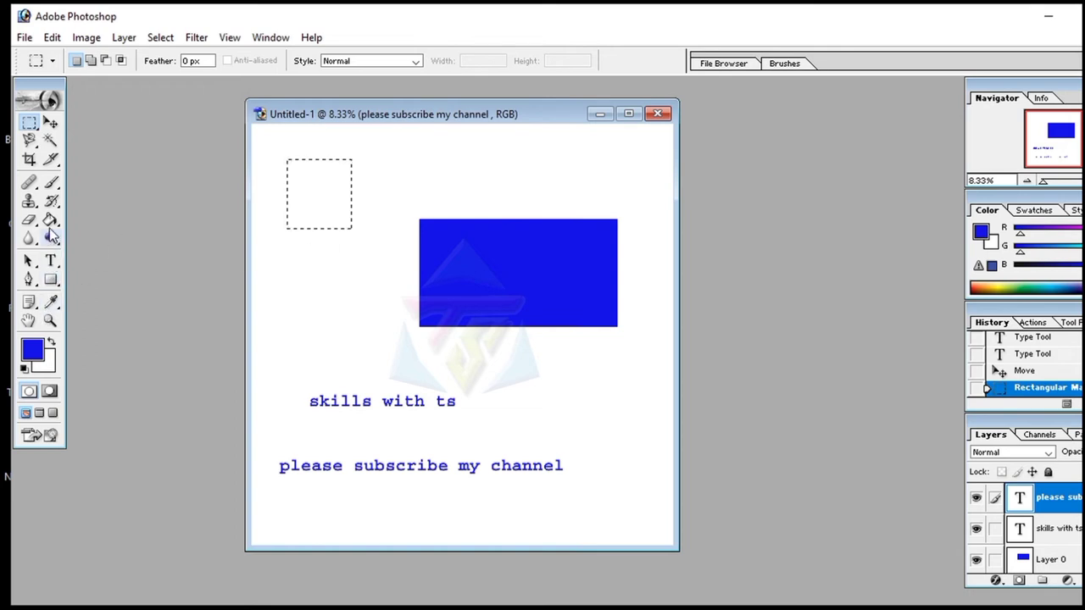
- Fill the square selection with blue on a new Layer 1
click(52, 224)
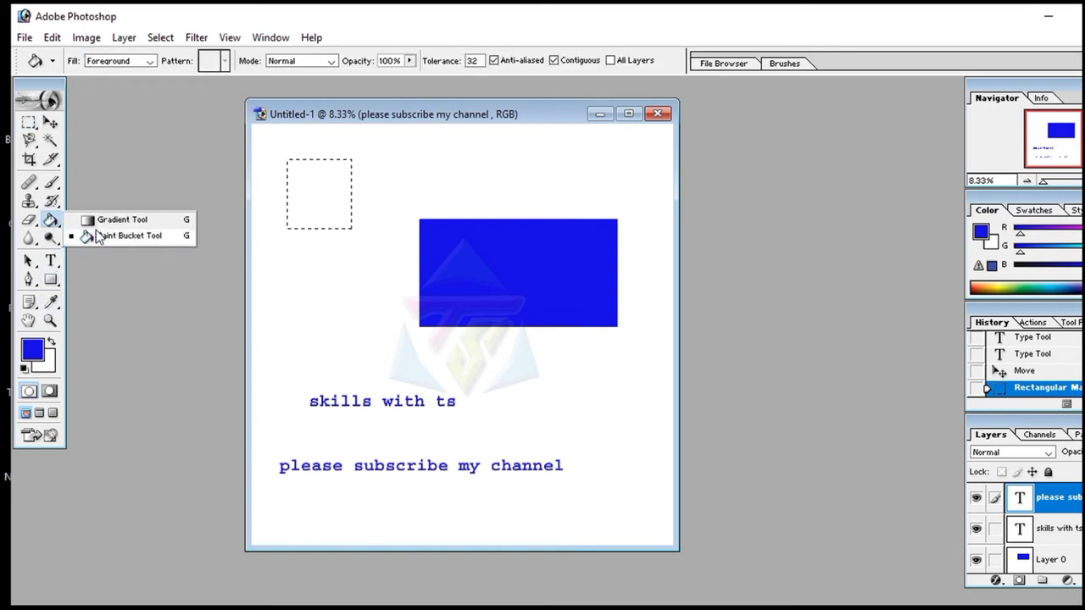
click(162, 246)
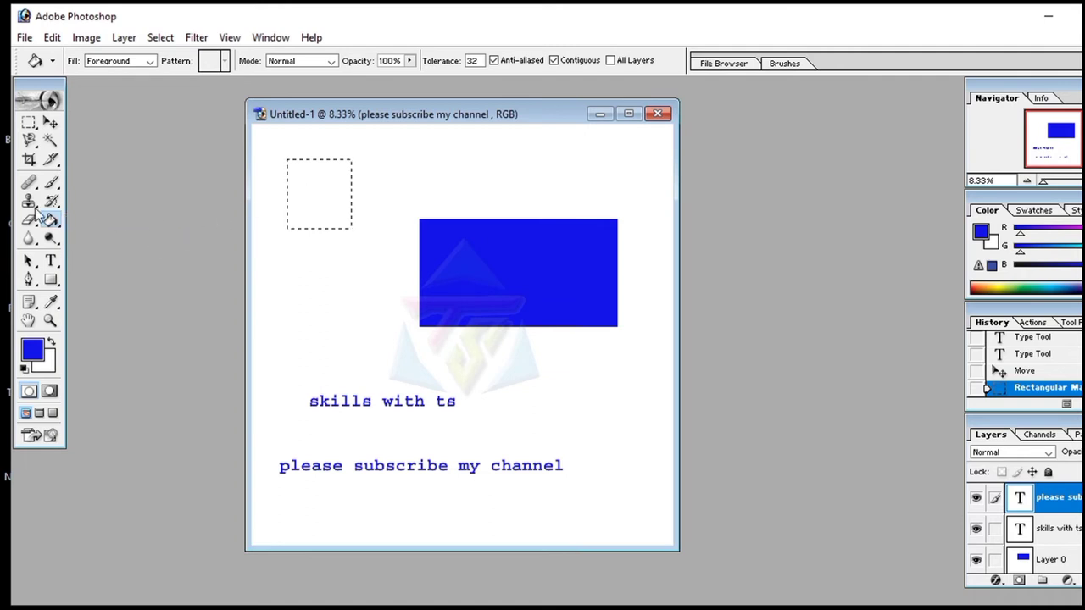
key(ctrl+shift+n)
key(Return)
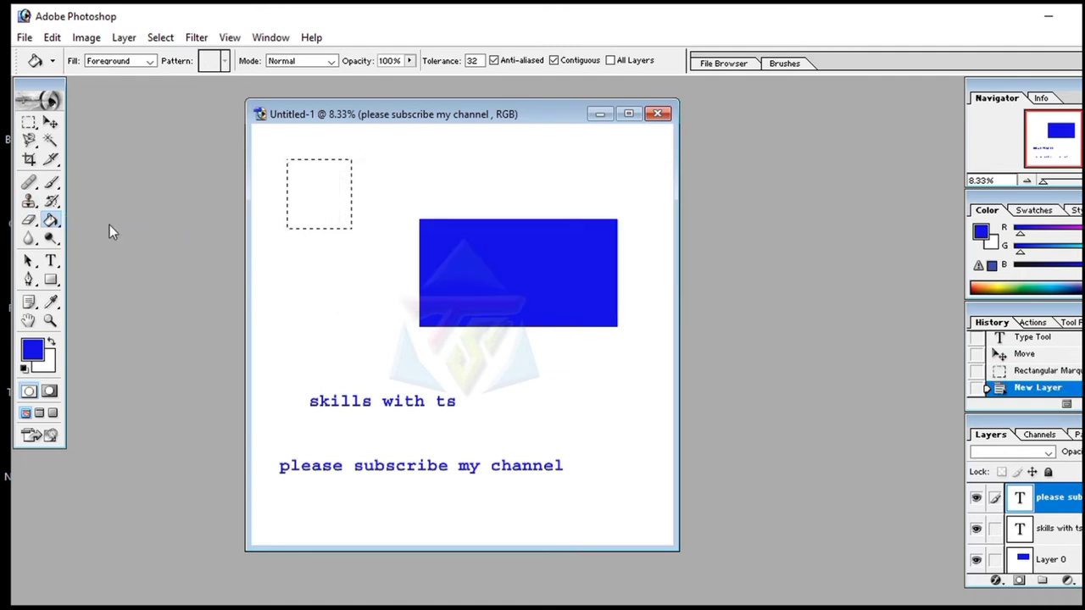
click(319, 218)
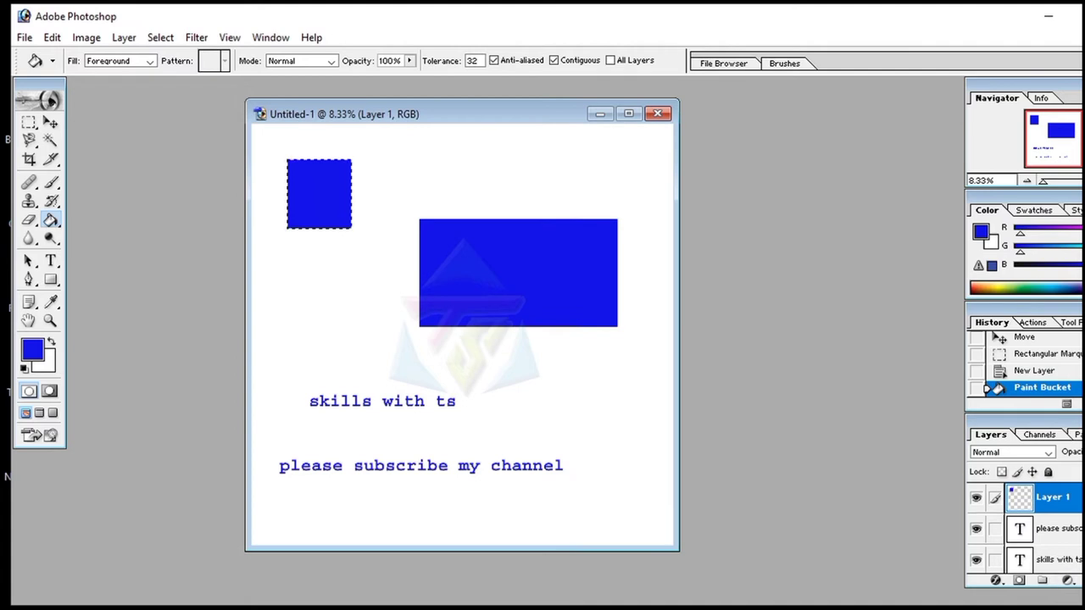
scroll(1024, 527, down, 1)
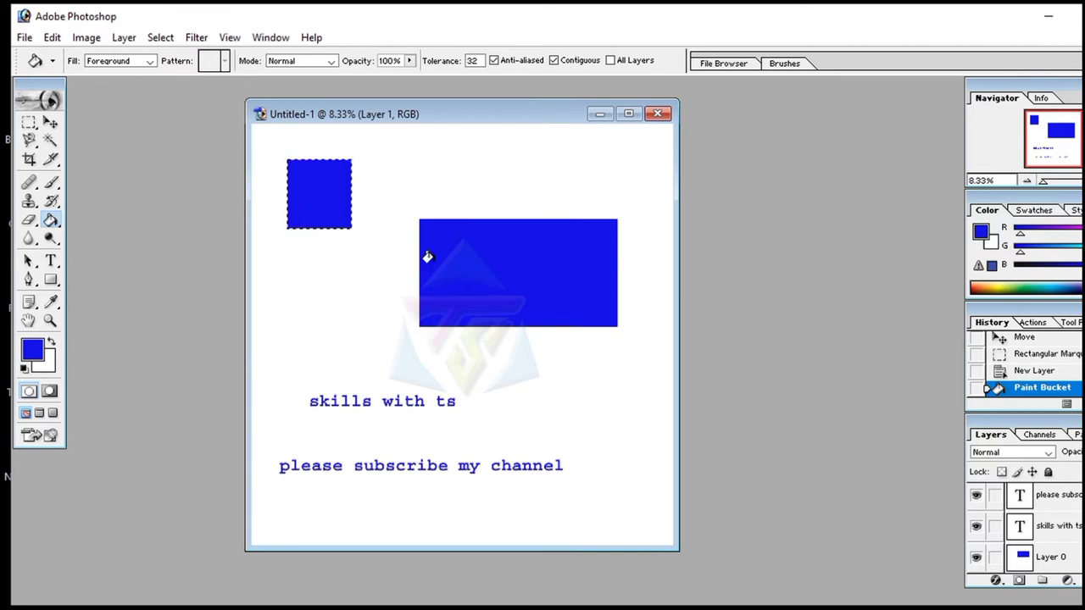
click(124, 37)
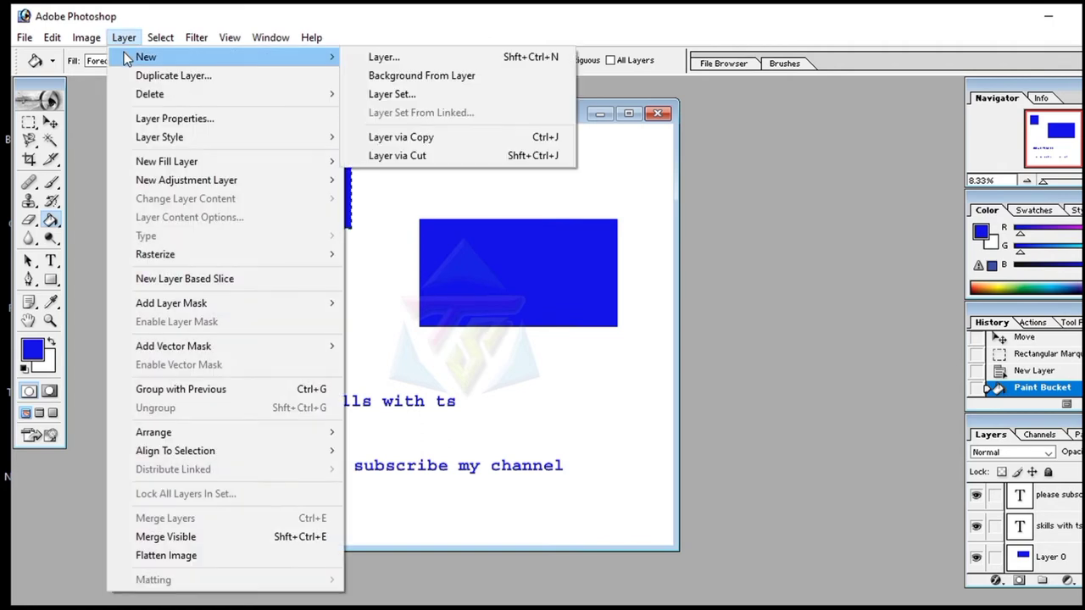
mouse_move(146, 57)
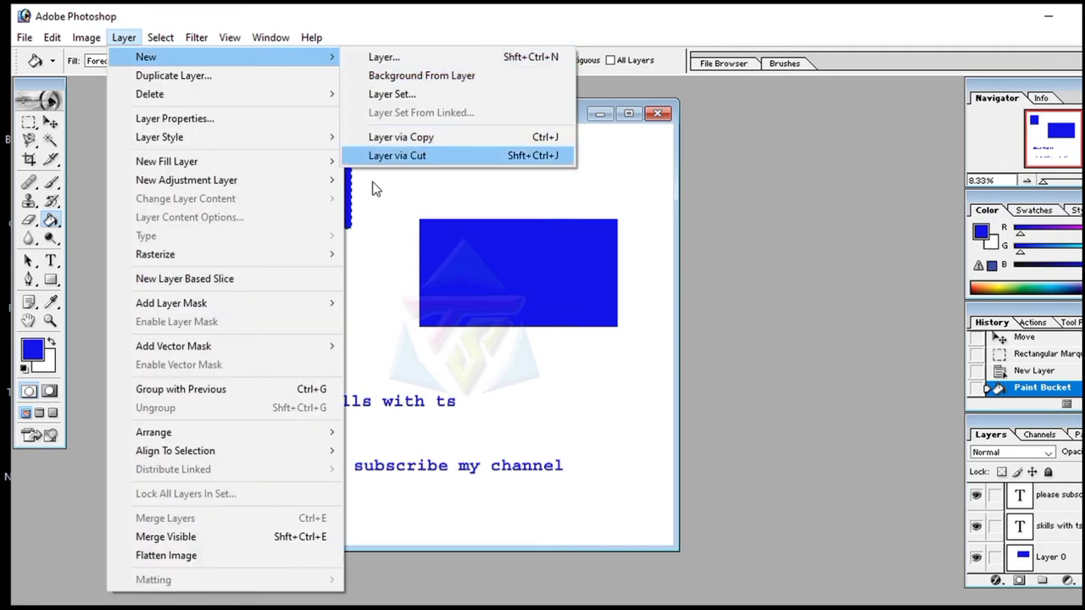
click(438, 158)
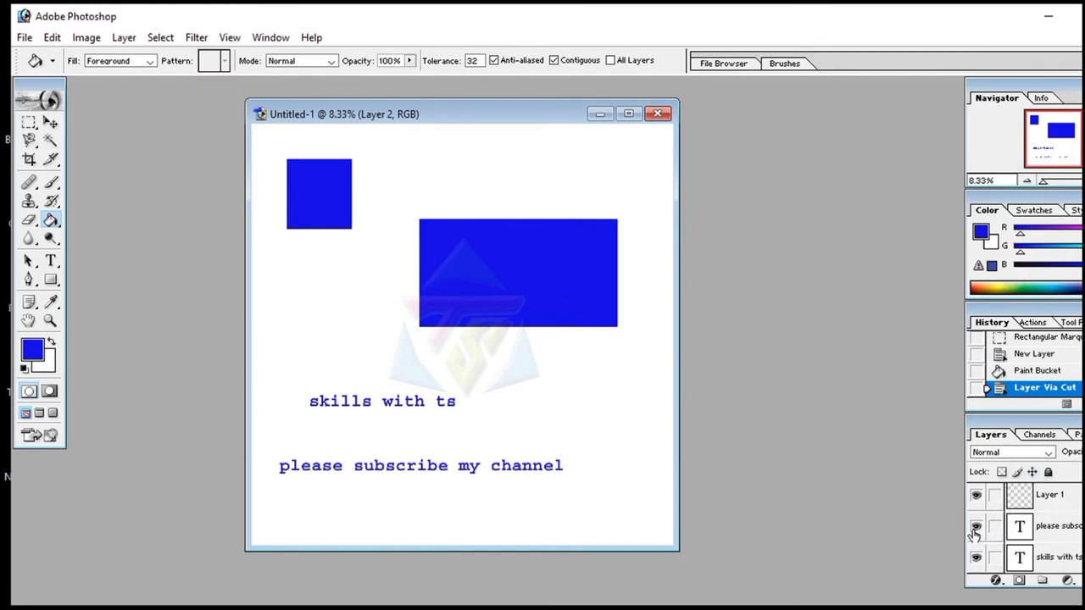
click(976, 527)
click(976, 527)
scroll(1017, 526, down, 1)
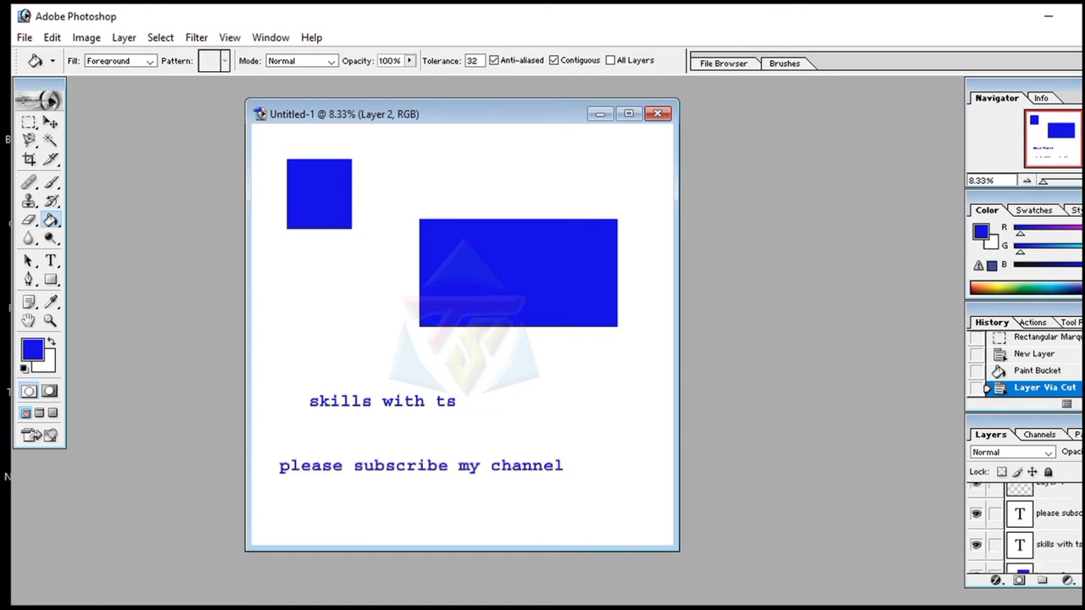
scroll(1026, 525, up, 1)
scroll(1026, 525, up, 1)
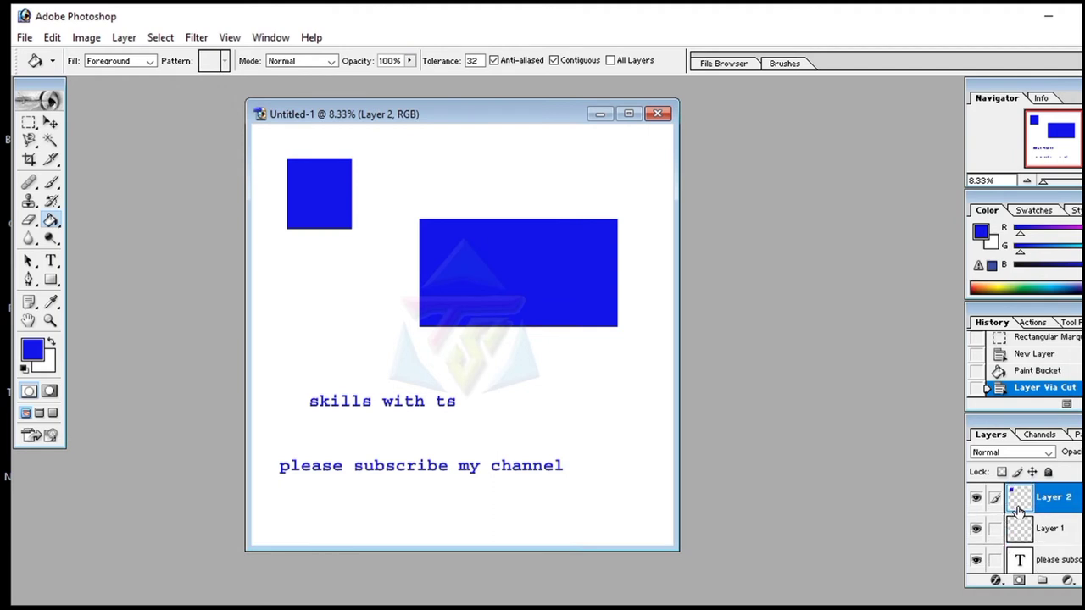
click(977, 499)
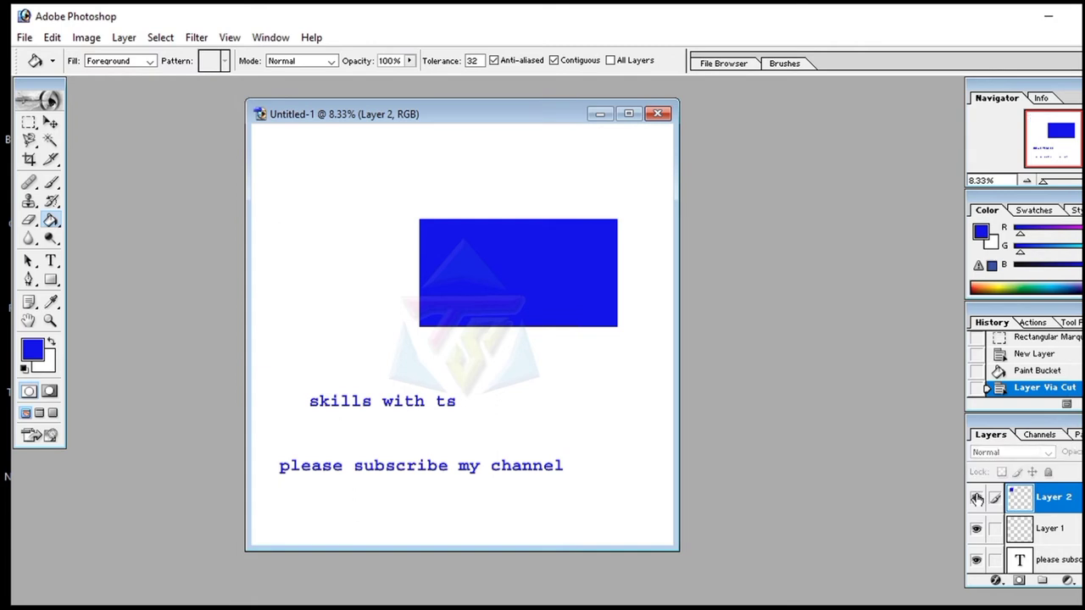
click(976, 499)
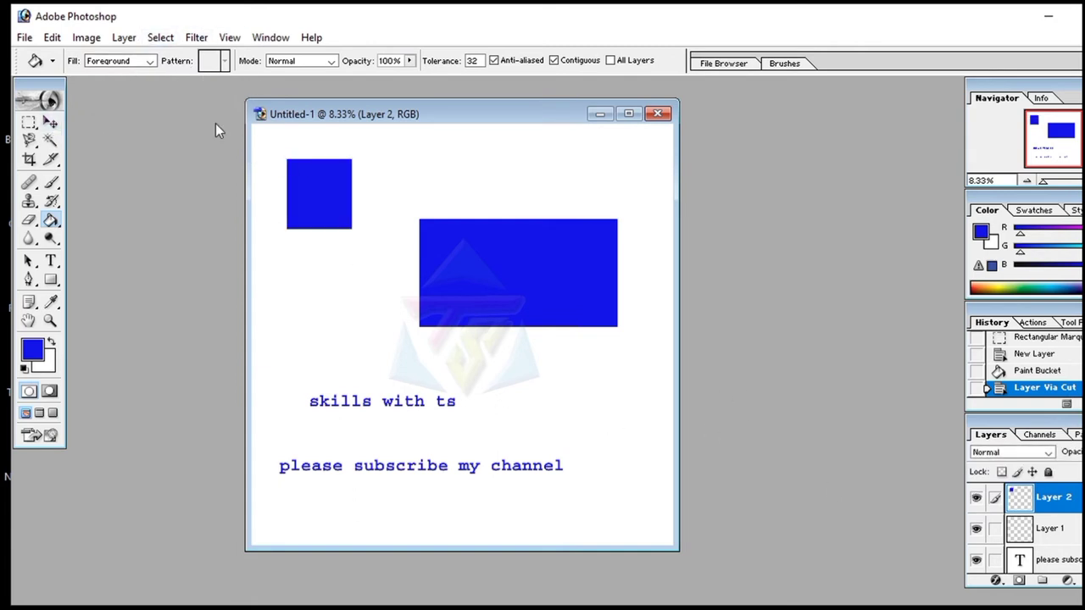
click(126, 38)
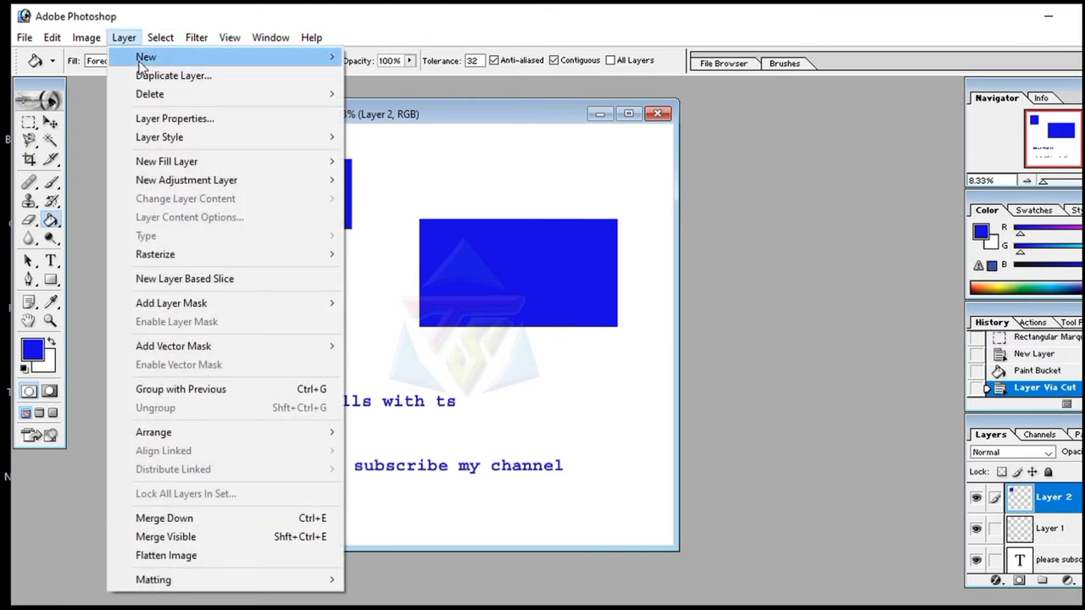
- Draw and then clear a selection around the small blue square
click(471, 214)
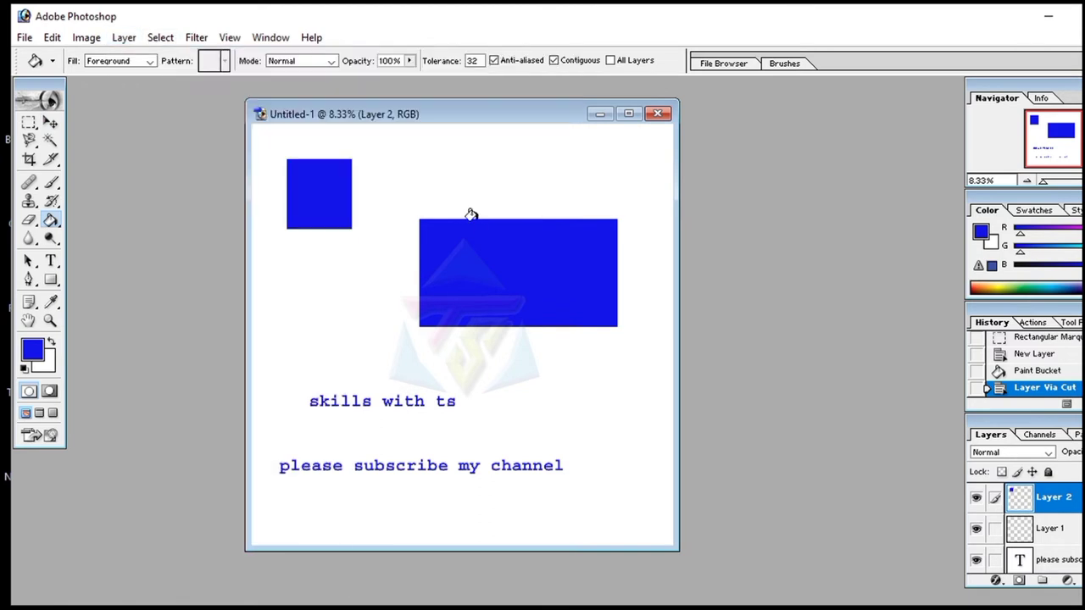
click(28, 123)
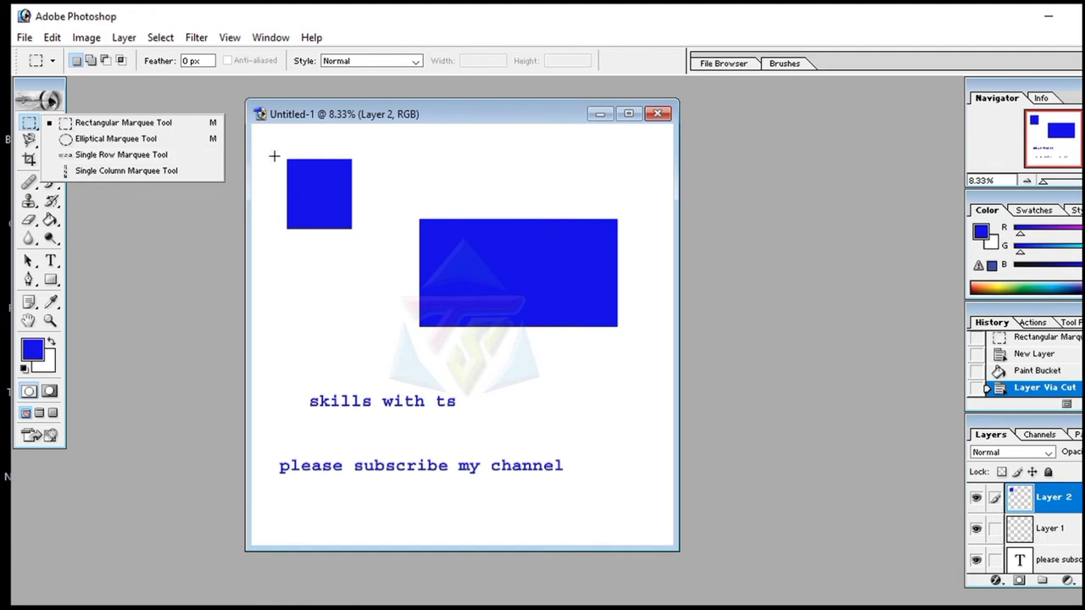
drag(286, 159, 352, 234)
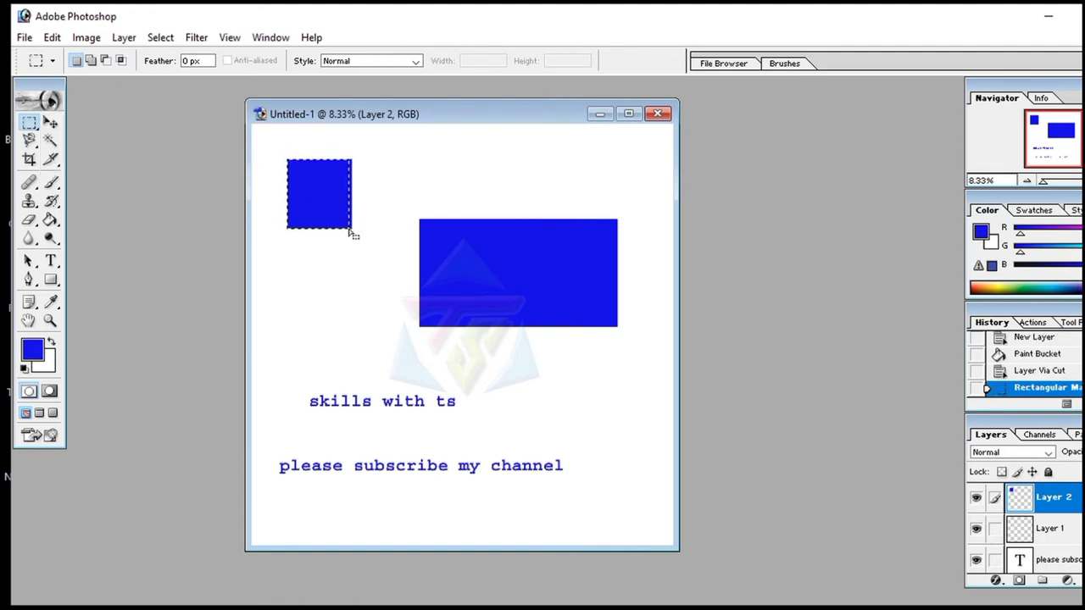
key(ctrl+d)
click(123, 38)
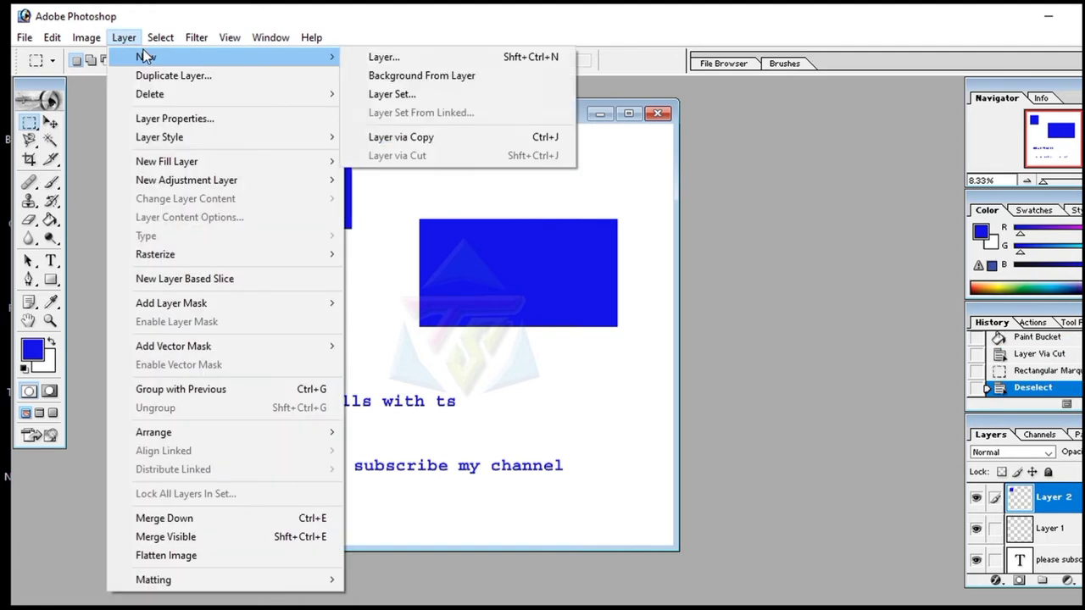
click(405, 219)
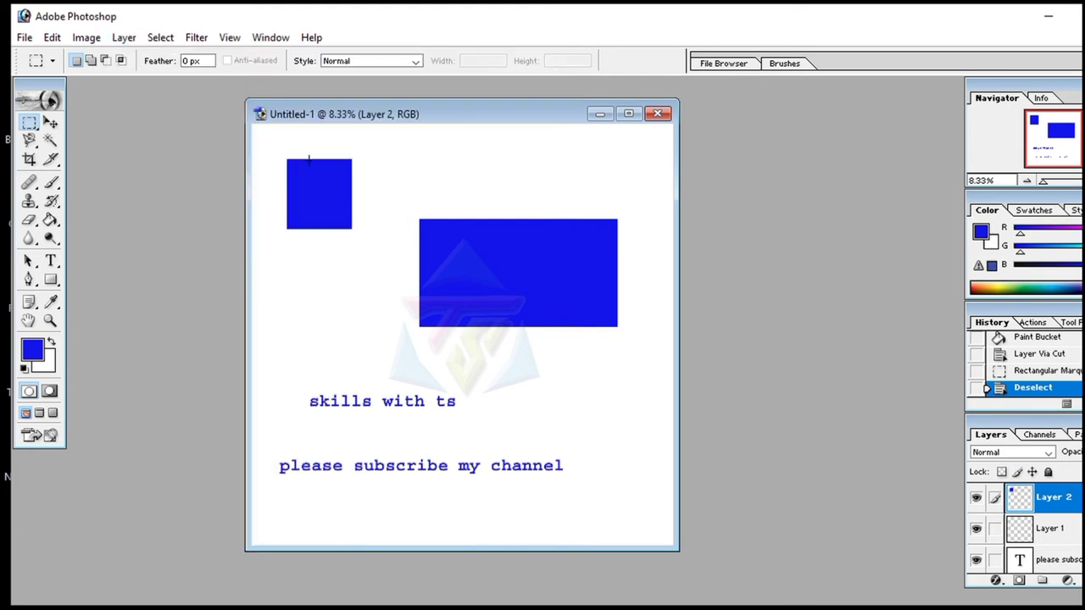
- Set the foreground colour to green and fill a square selection below the blue square
drag(293, 238, 355, 306)
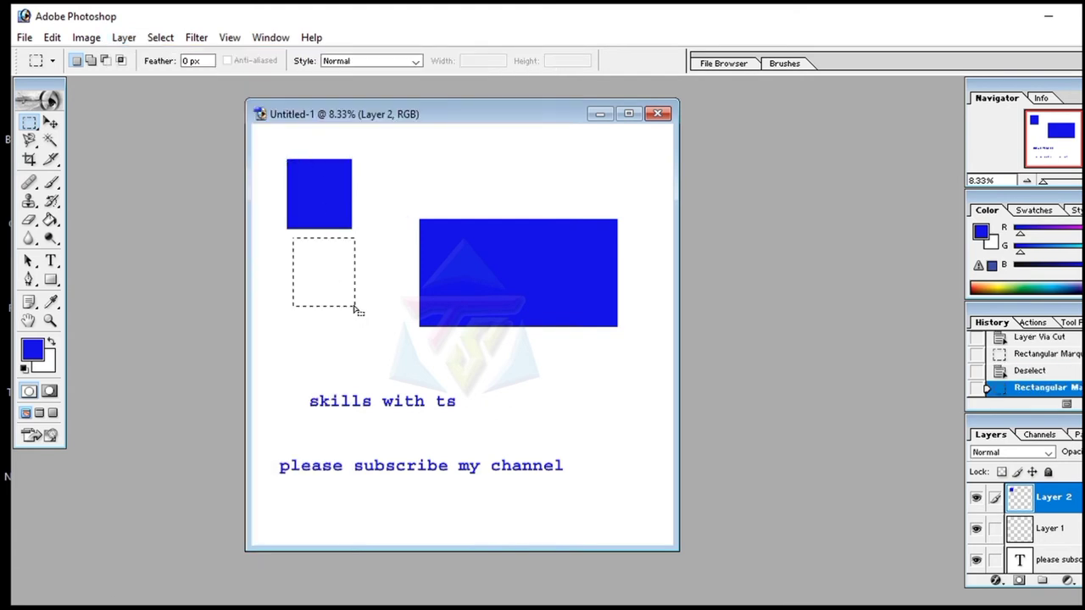
click(32, 347)
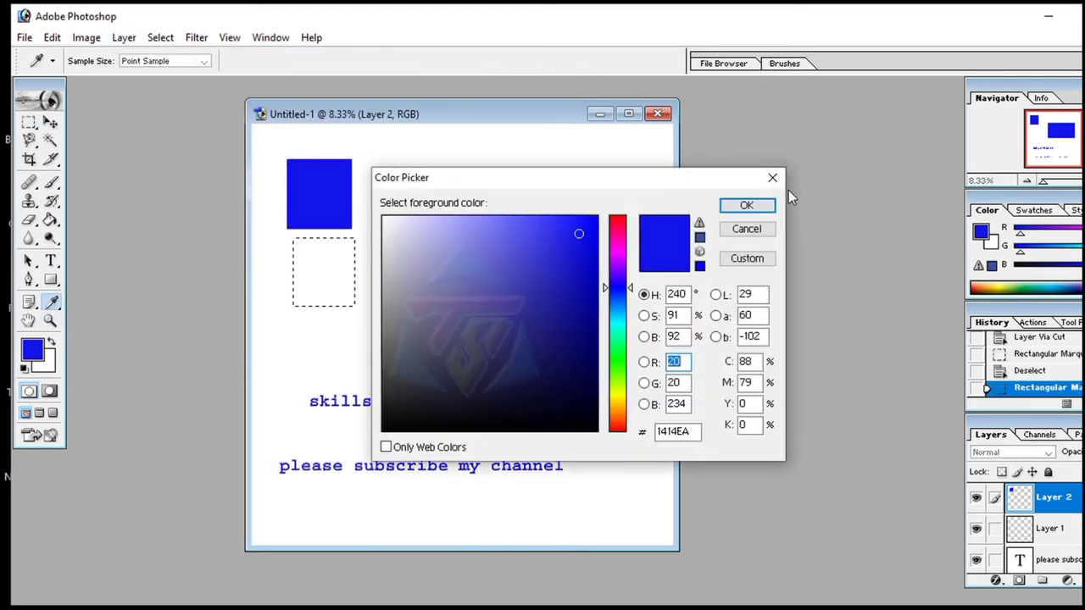
click(617, 354)
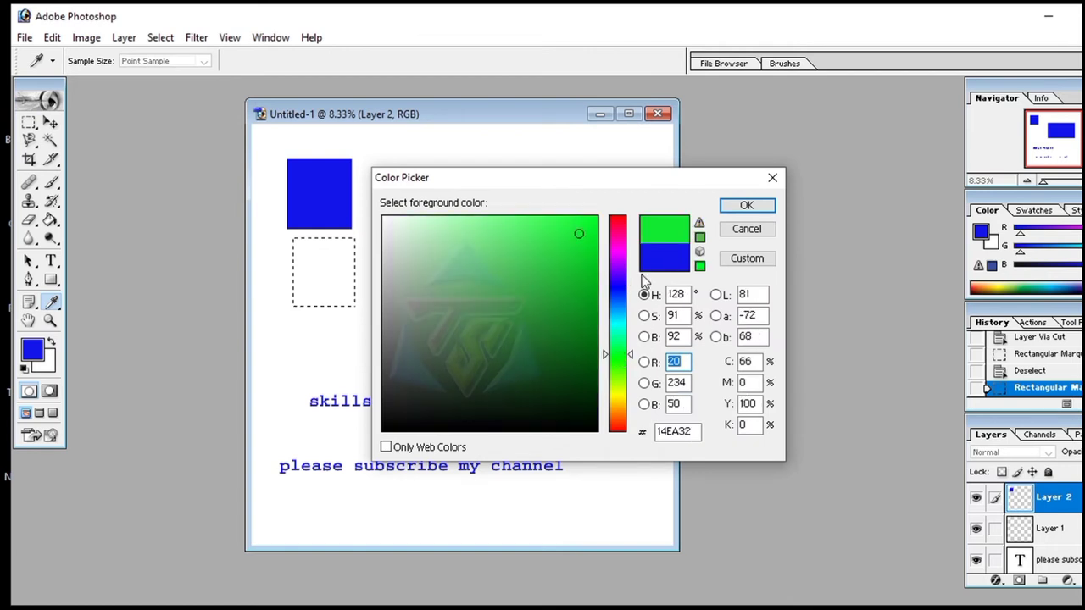
click(747, 205)
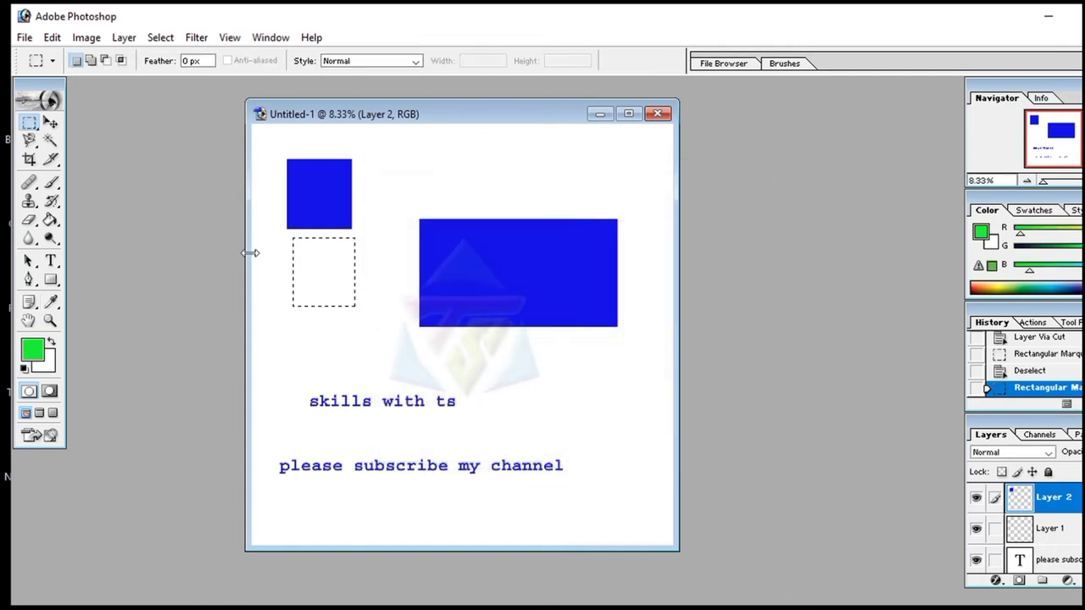
click(51, 222)
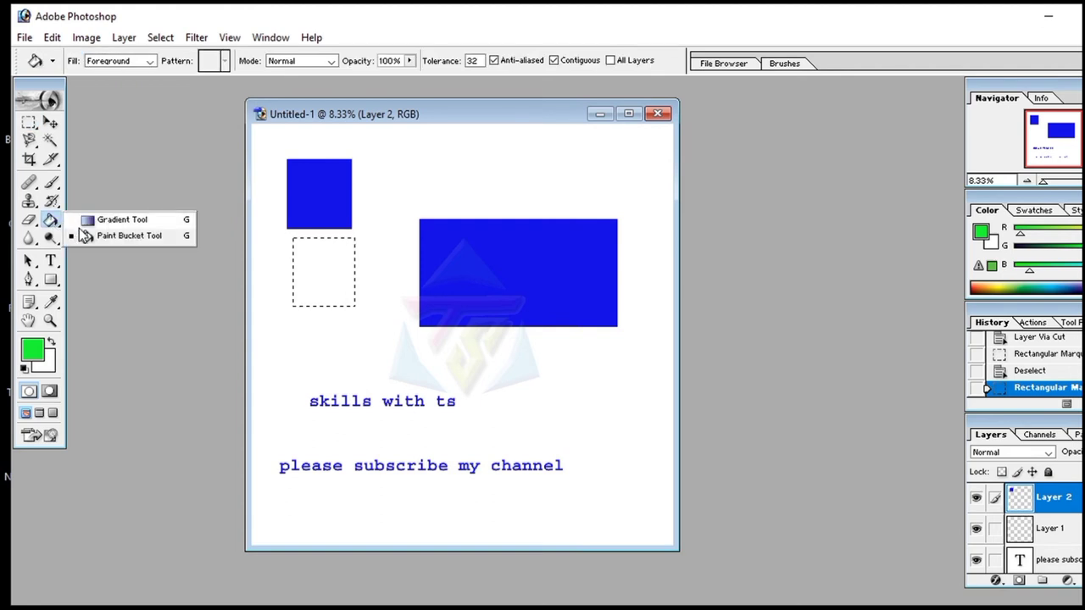
click(85, 237)
click(304, 284)
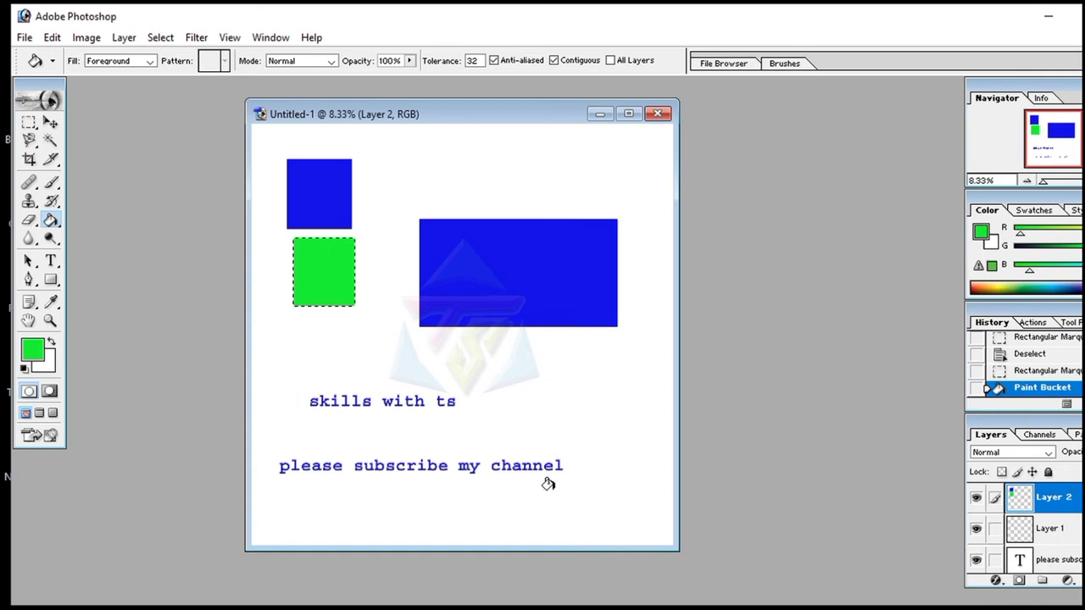
- Cut the green square onto a new Layer 3 via Layer via Cut, then select Layer 2 and Layer 3
click(120, 37)
mouse_move(146, 57)
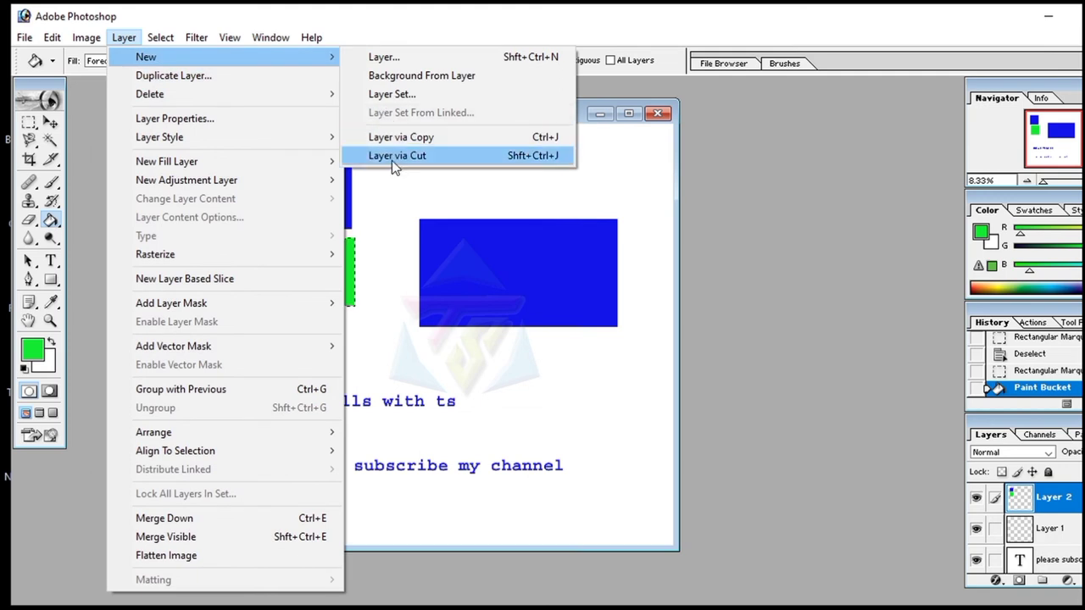
click(391, 156)
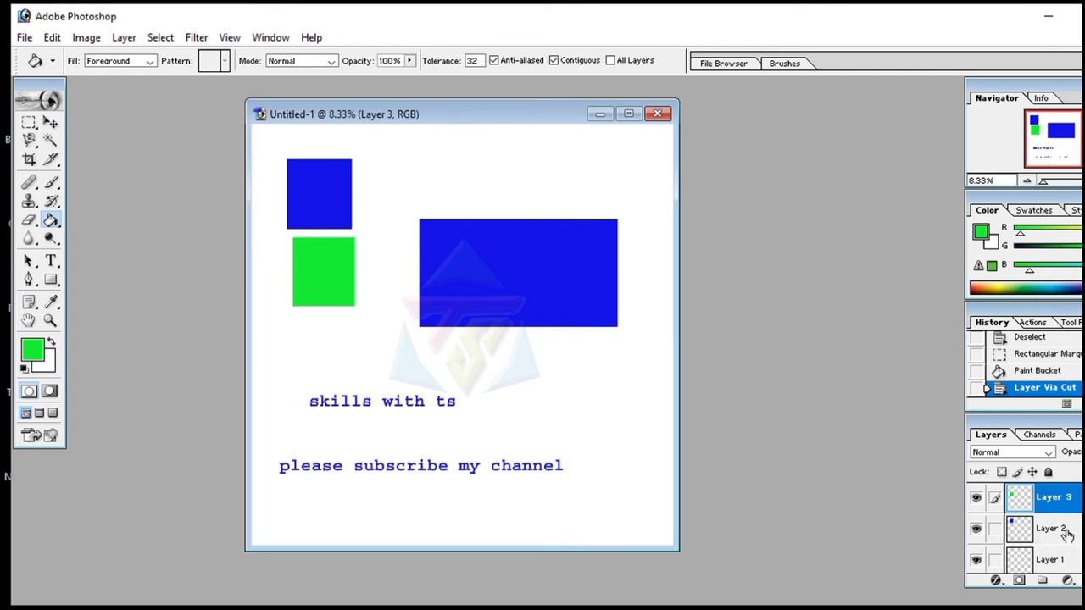
click(1067, 535)
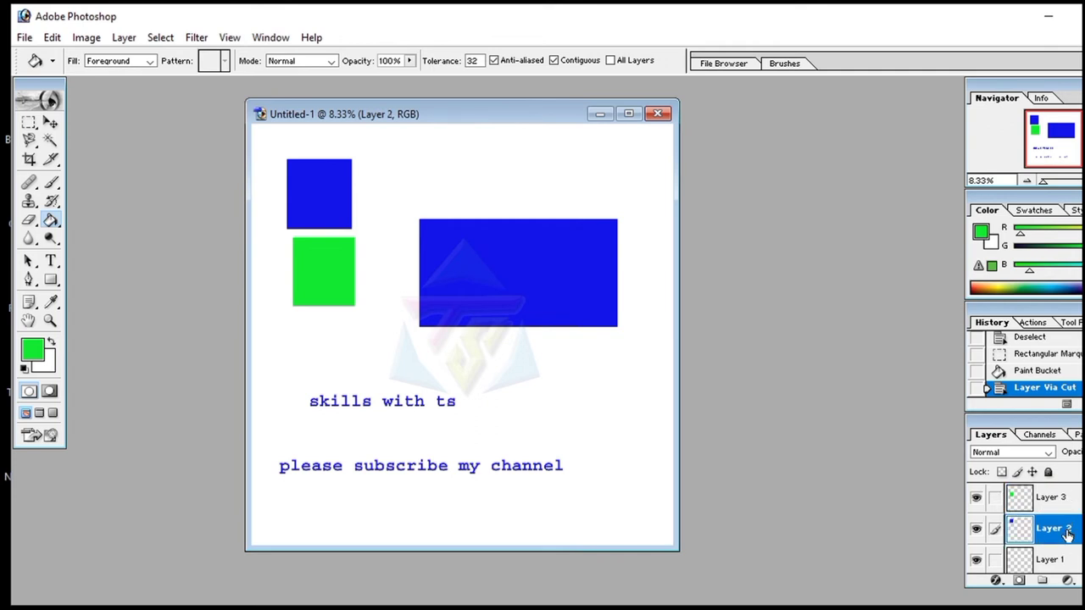
click(1067, 504)
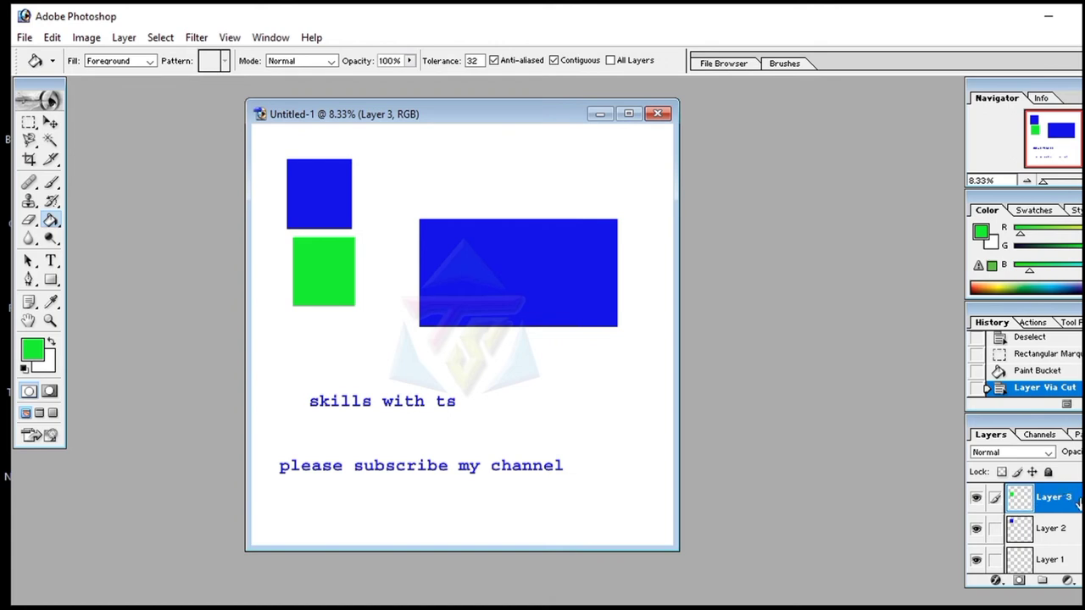
- Delete Layer 3 with the green square and the 'please subscribe my channel' text layer
drag(1070, 496, 1051, 572)
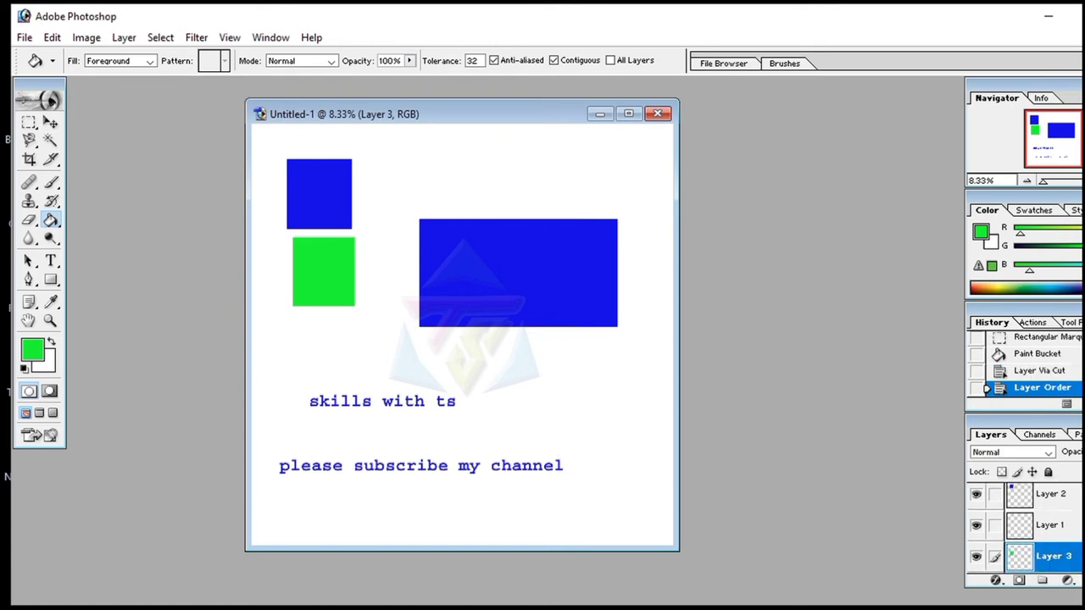
click(1068, 579)
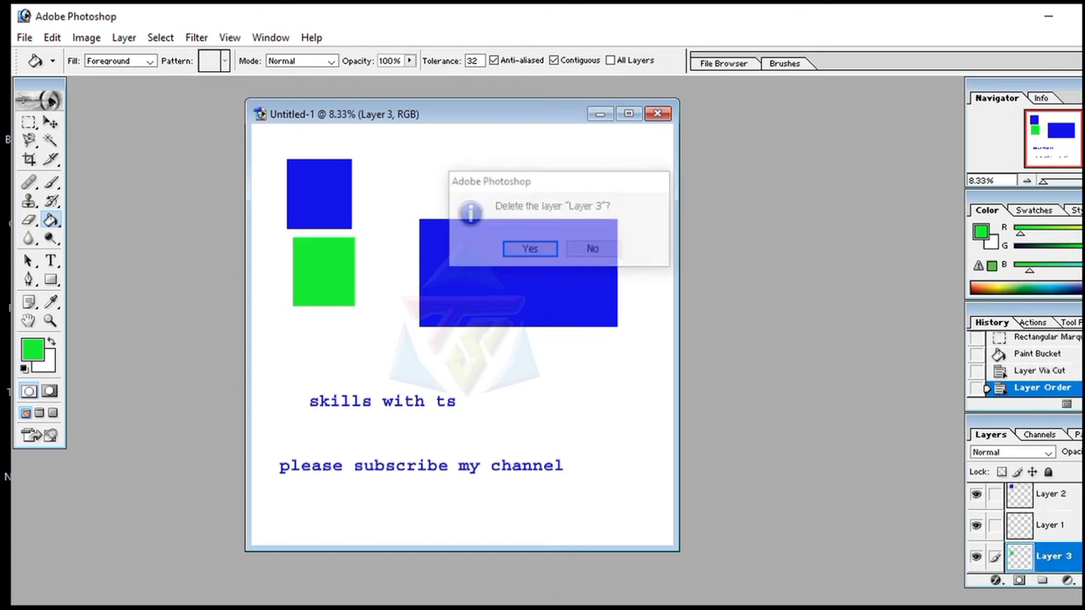
click(528, 264)
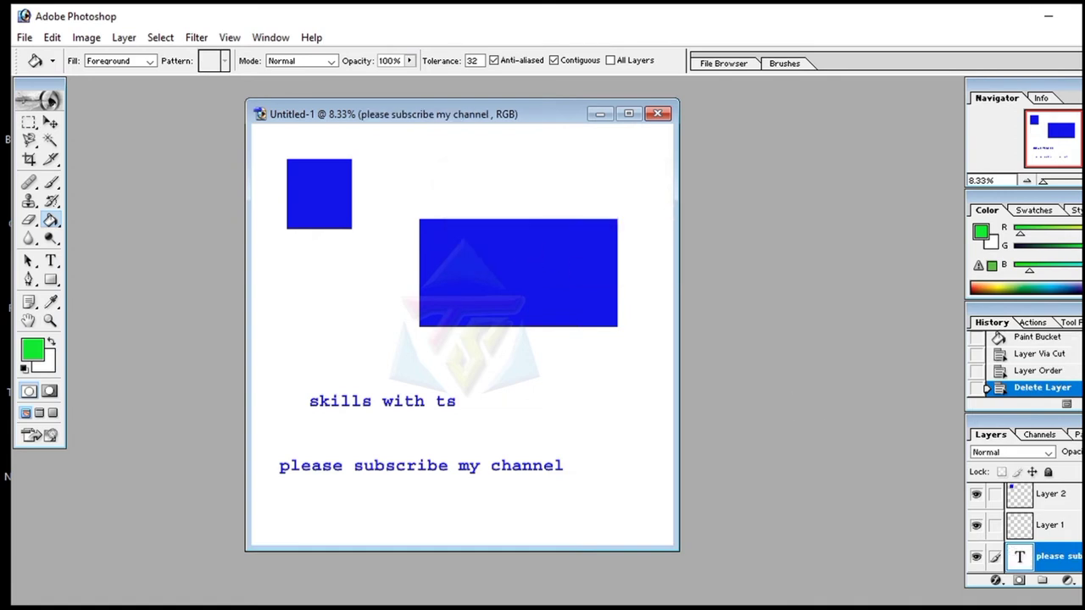
click(1067, 580)
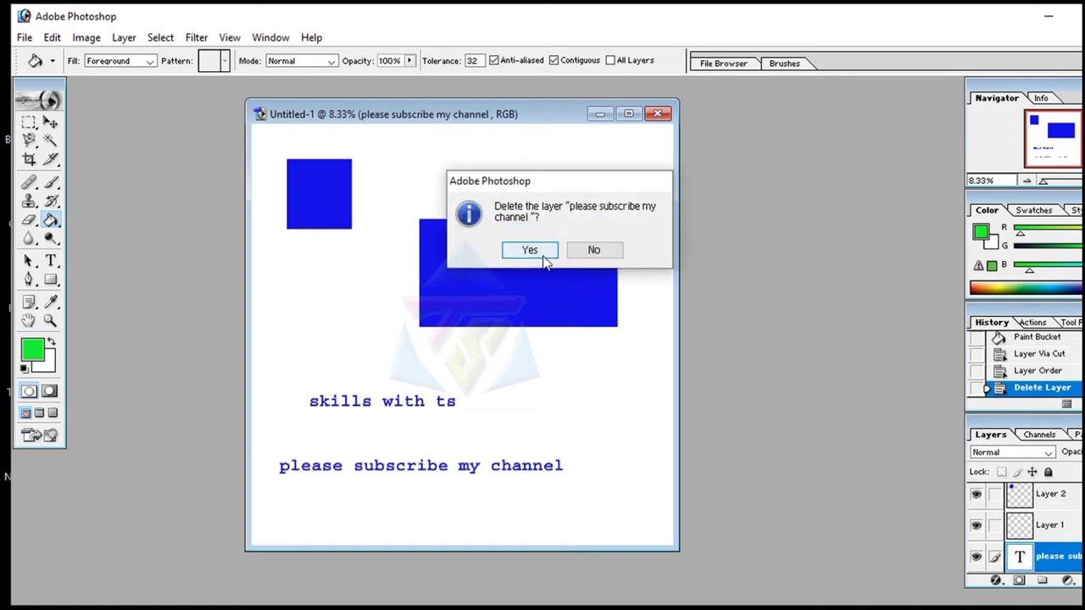
click(537, 253)
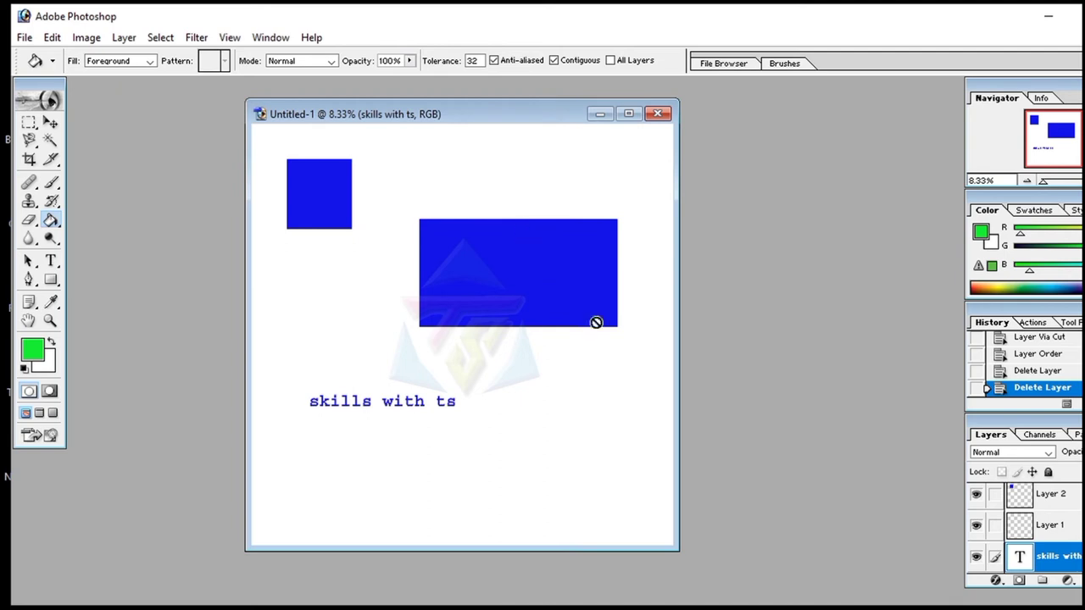
- Select Layer 2 with the small blue square and delete it
click(51, 123)
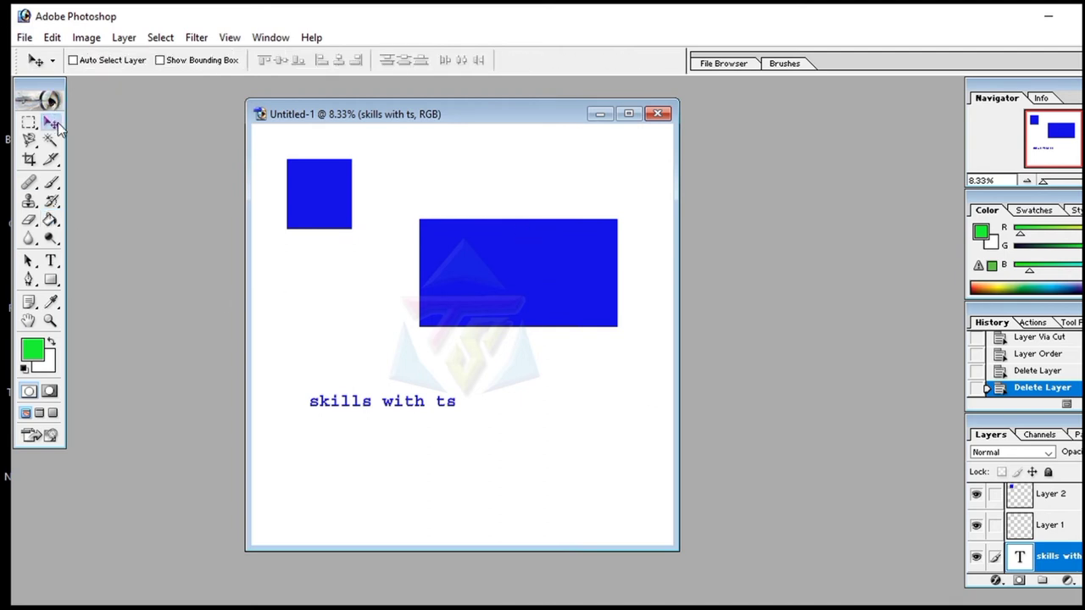
ctrl+click(351, 222)
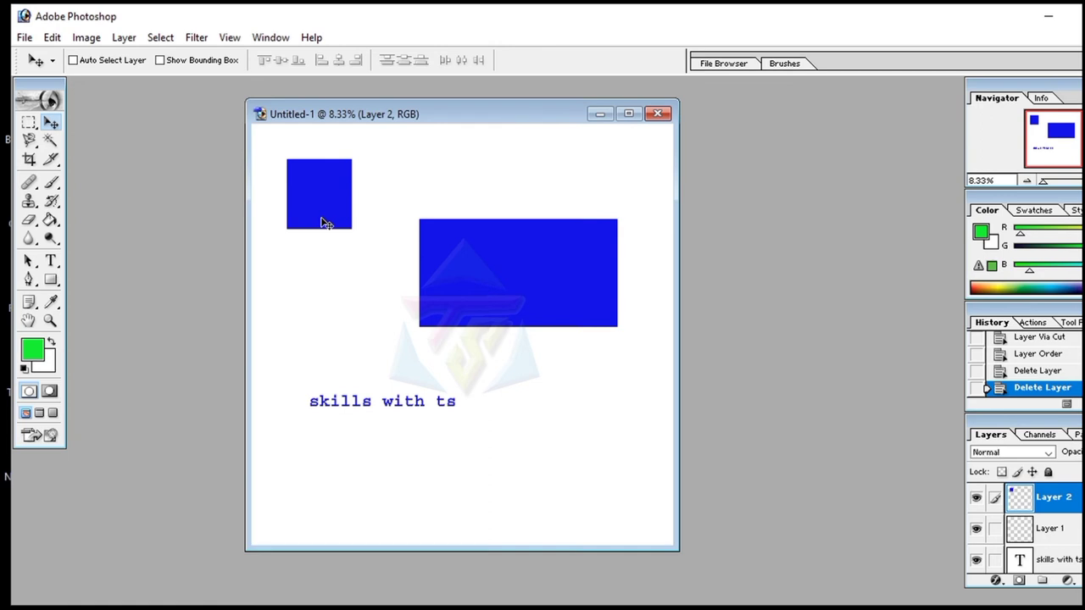
click(354, 194)
click(976, 499)
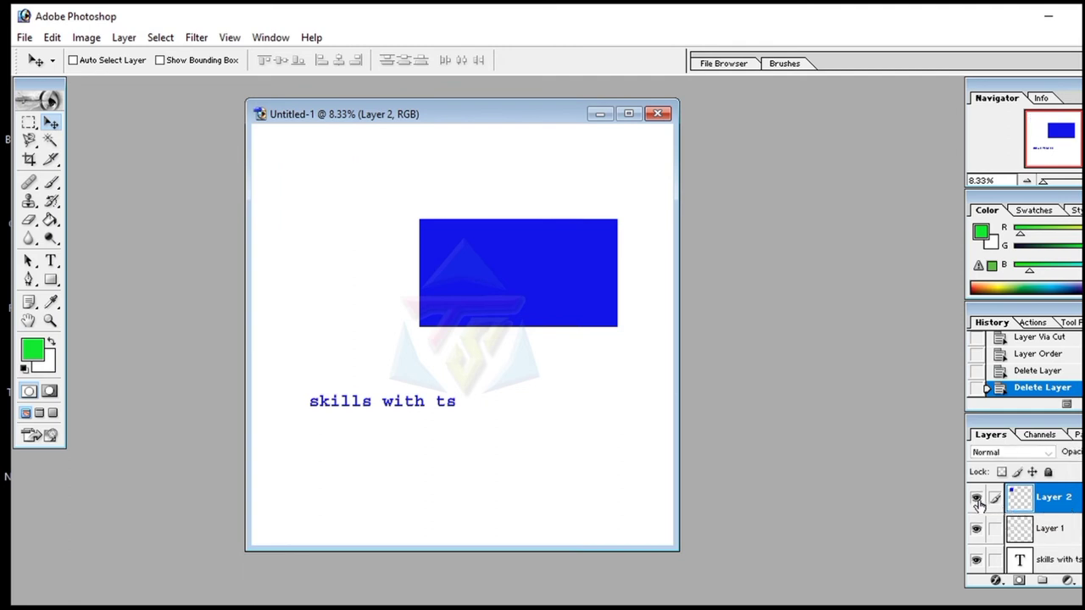
click(976, 499)
click(1075, 504)
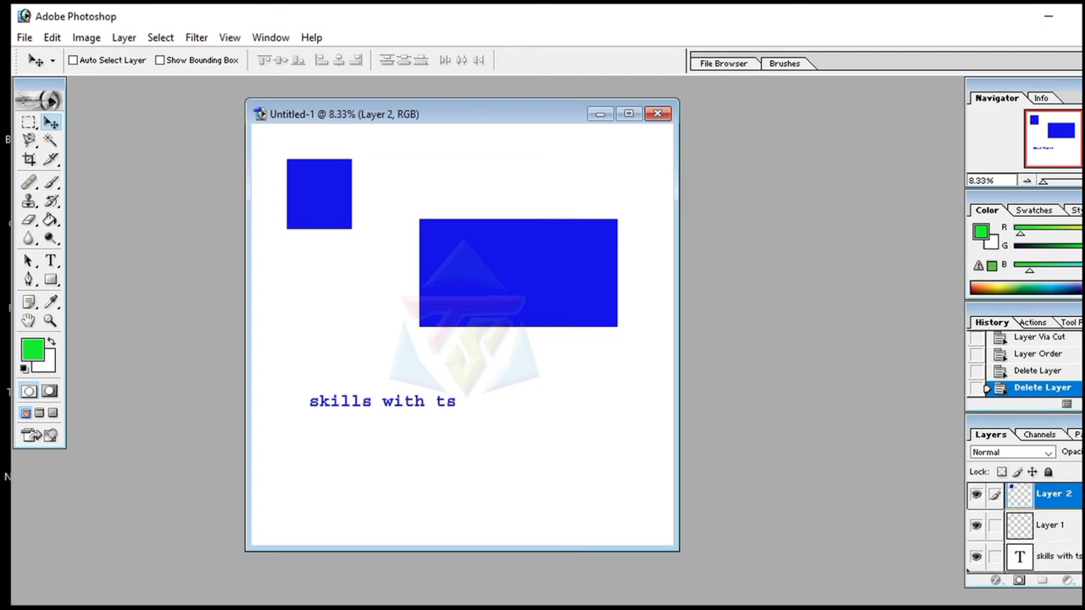
key(Delete)
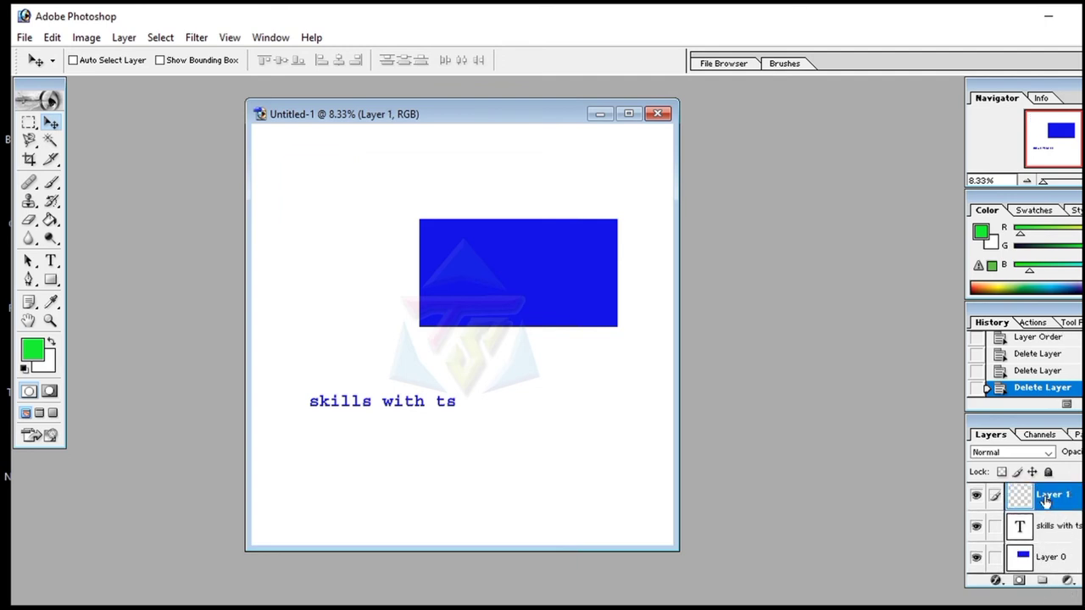
- Delete Layer 1 and the 'skills with ts' text layer, leaving only Layer 0
click(975, 500)
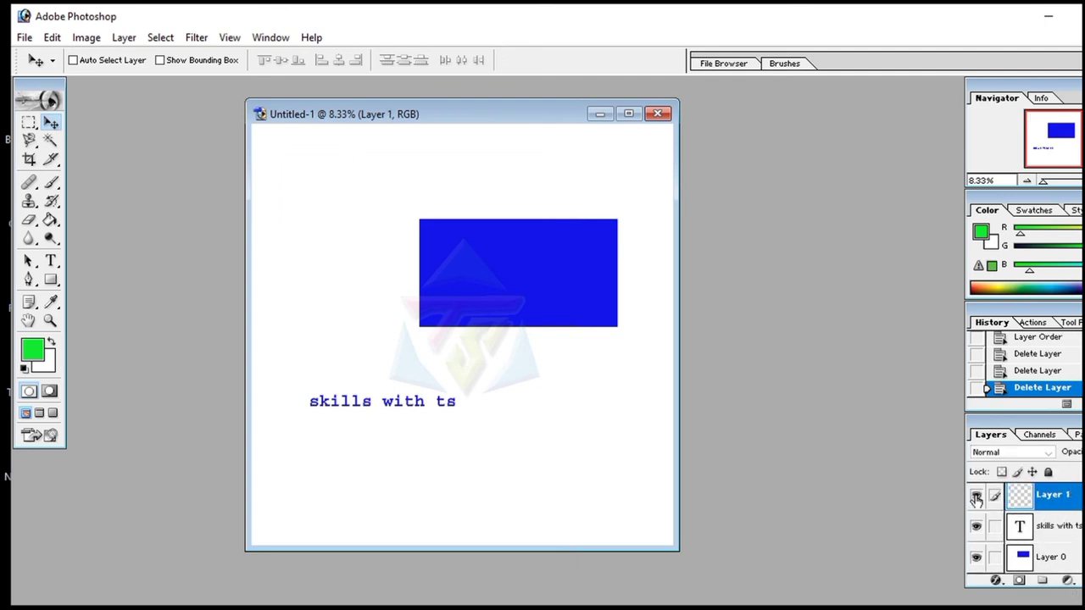
click(976, 500)
key(Delete)
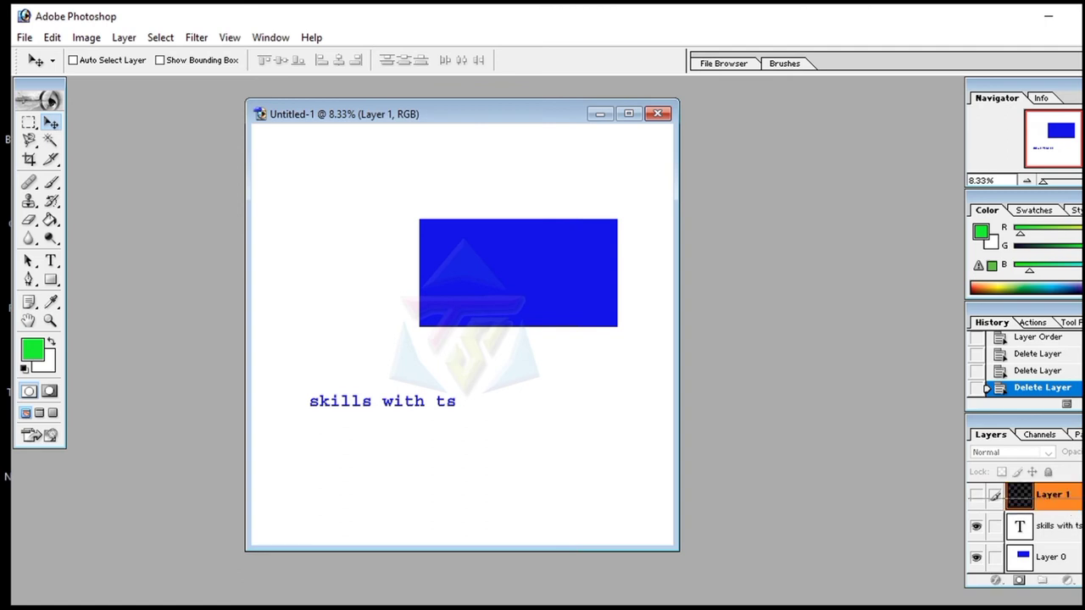
key(Delete)
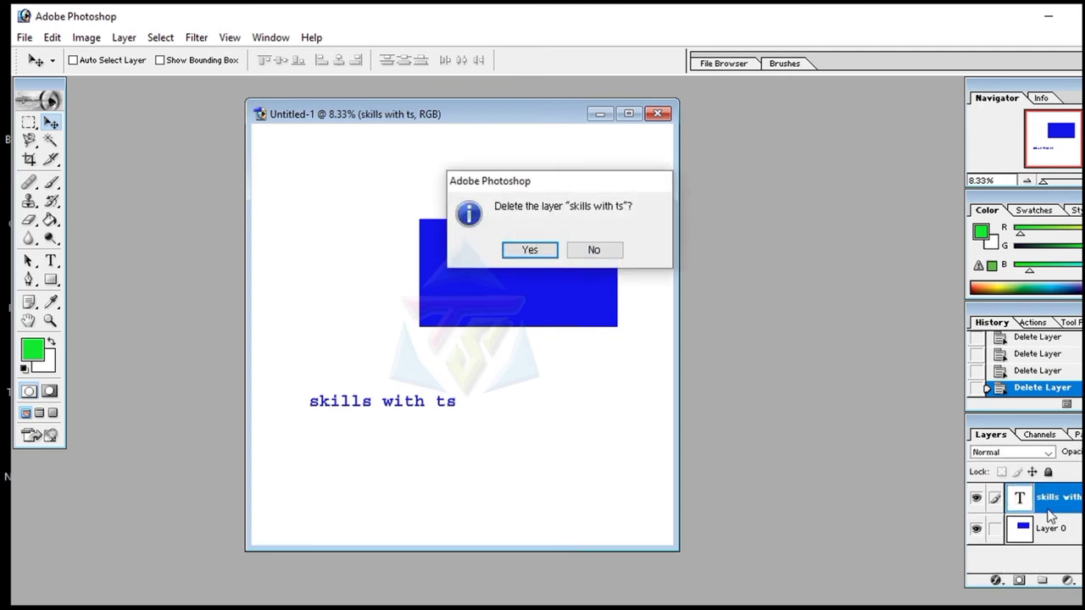
key(Return)
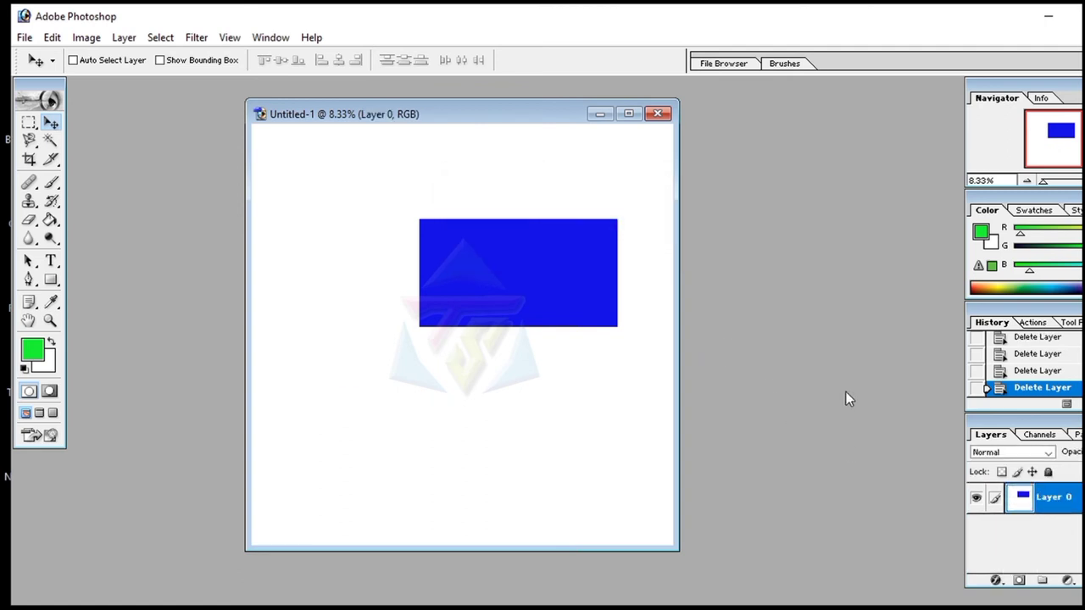
- Hide and reshow Layer 0, then browse the Layer menu twice without choosing a command
click(977, 500)
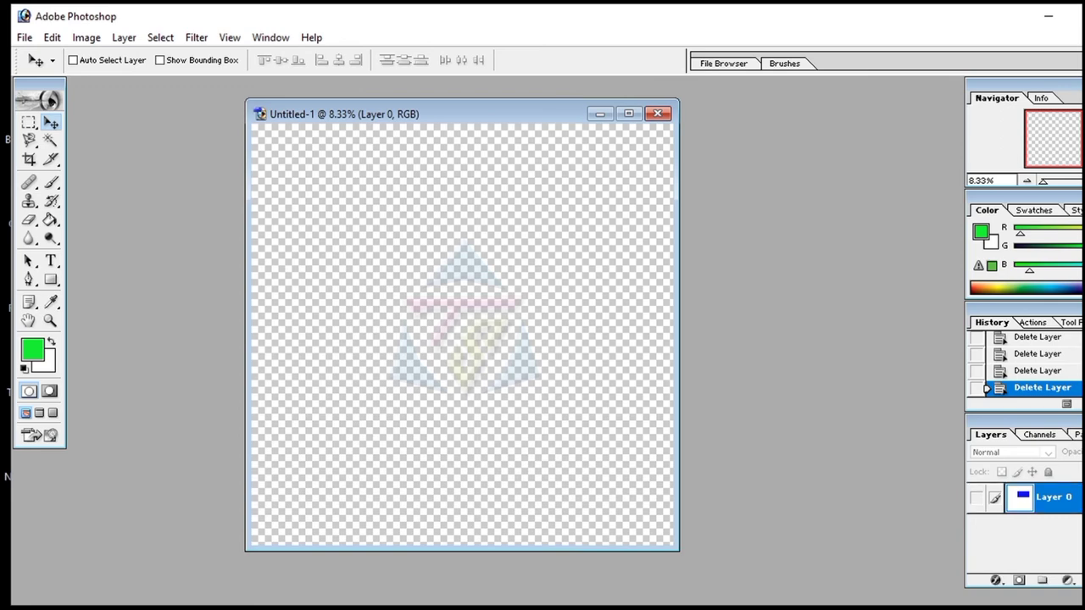
click(977, 500)
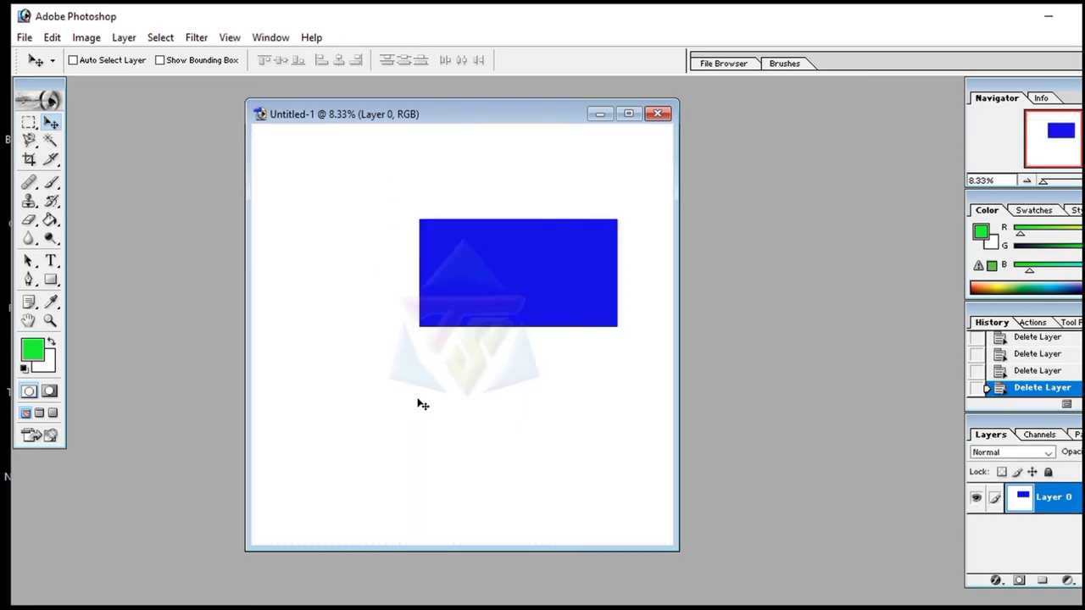
click(114, 40)
mouse_move(221, 57)
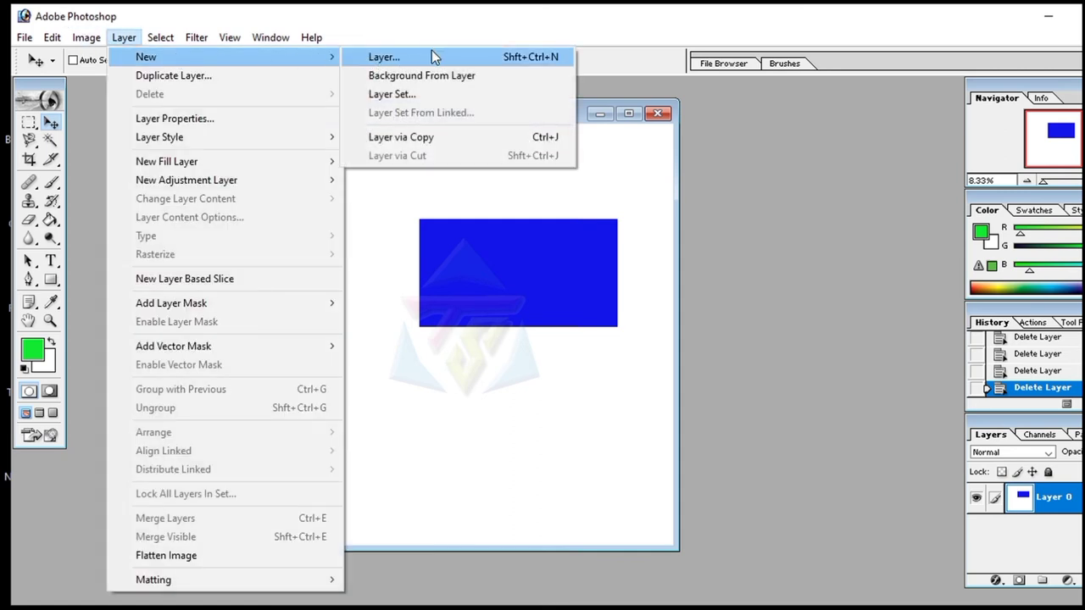
click(392, 175)
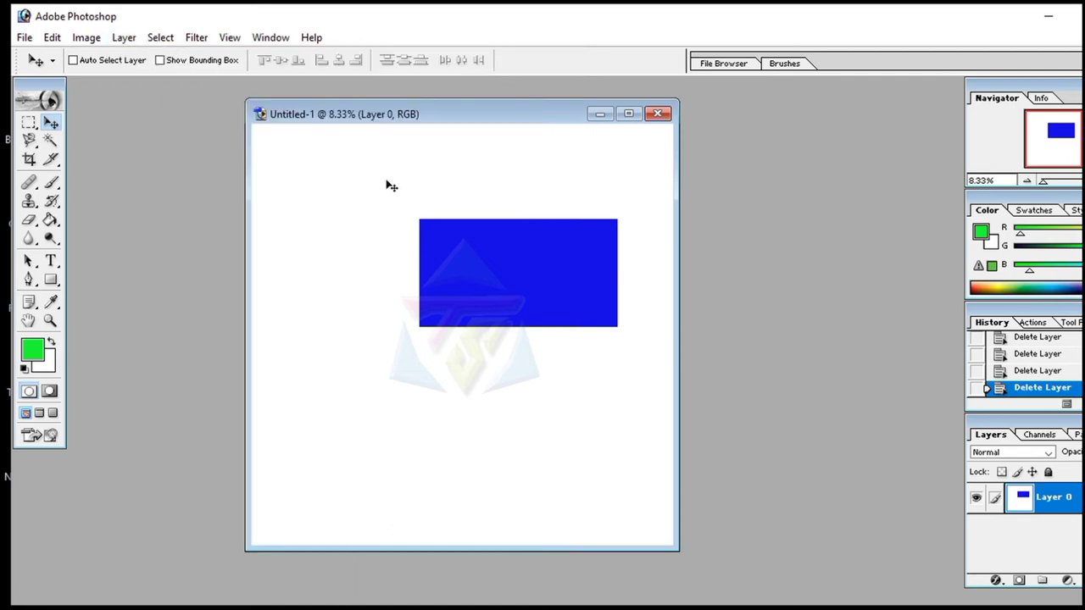
click(124, 37)
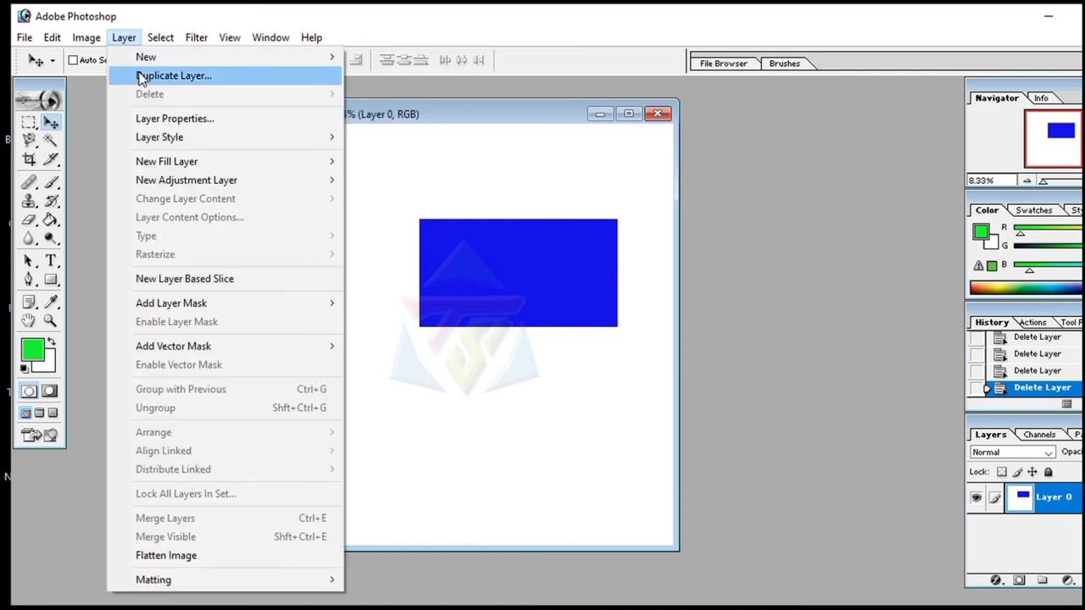
click(375, 328)
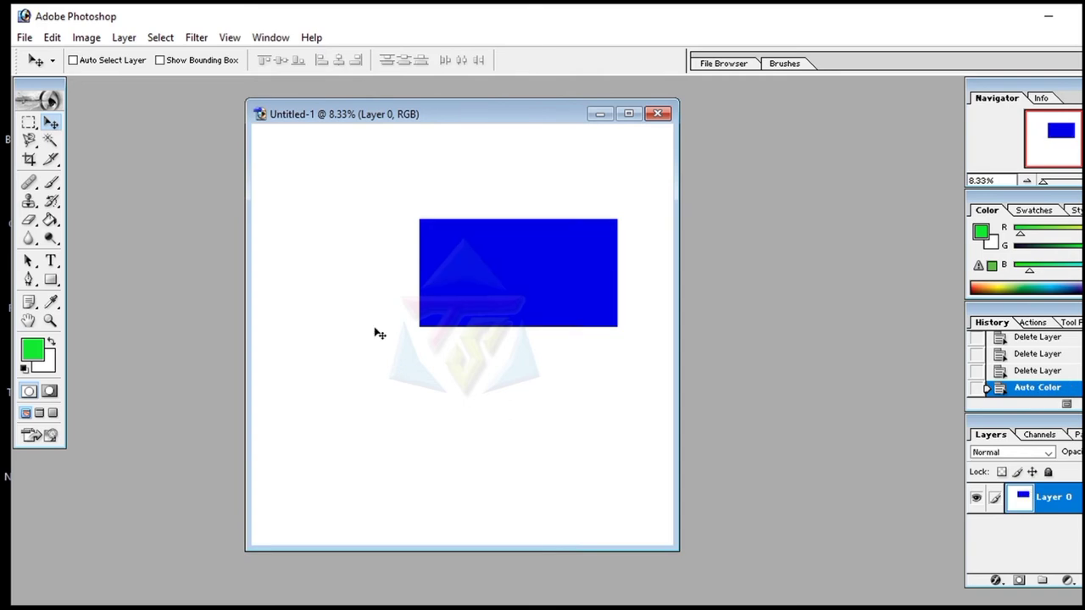
- Add new Layer 1 and draw a green pentagon on the canvas's left side
key(ctrl+shift+n)
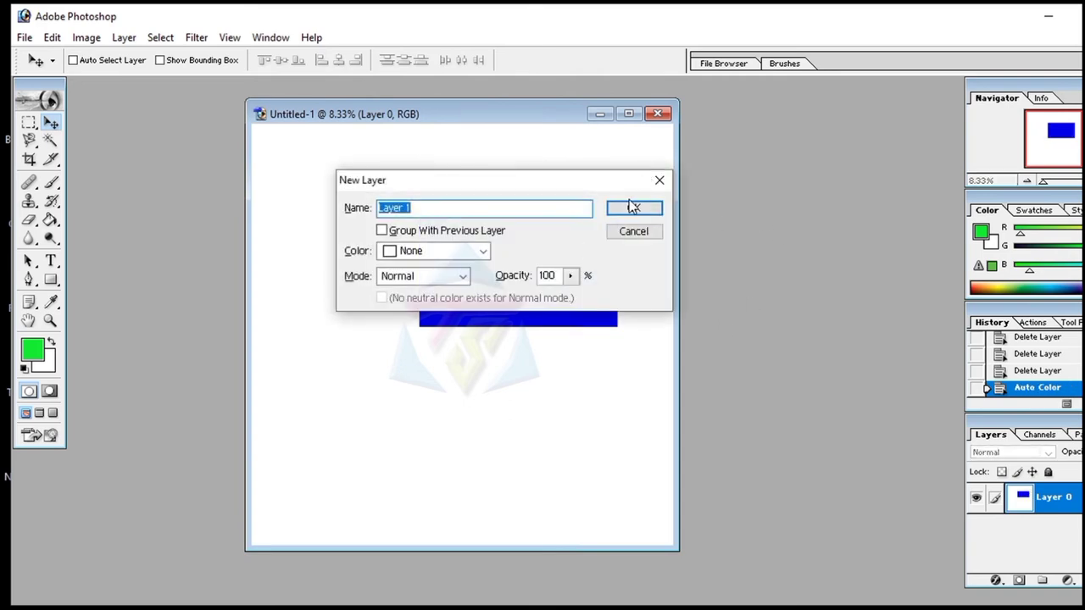
click(633, 208)
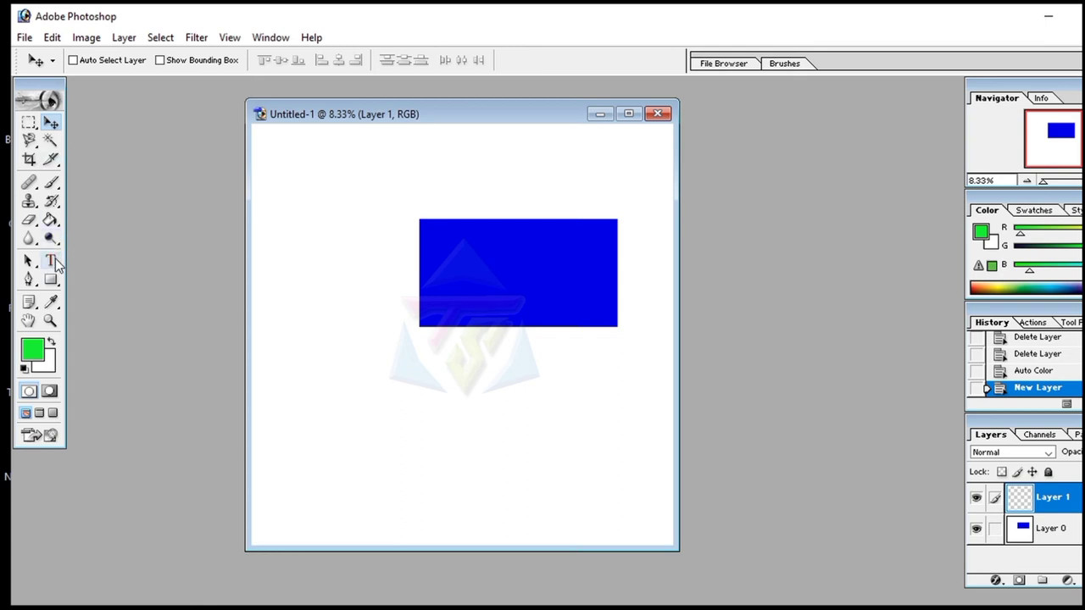
drag(56, 282, 110, 325)
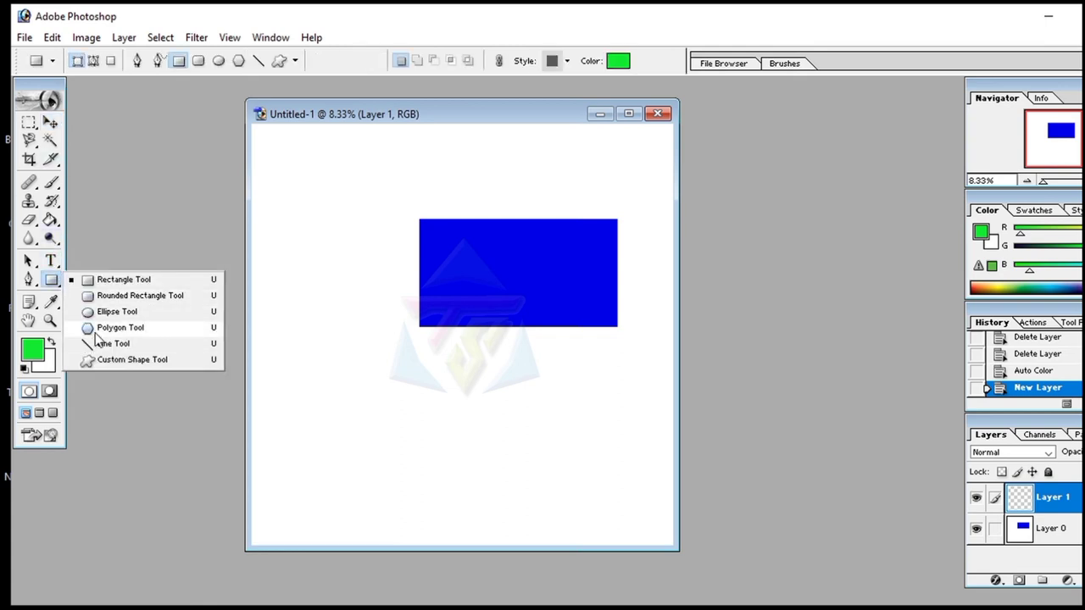
drag(306, 338, 366, 379)
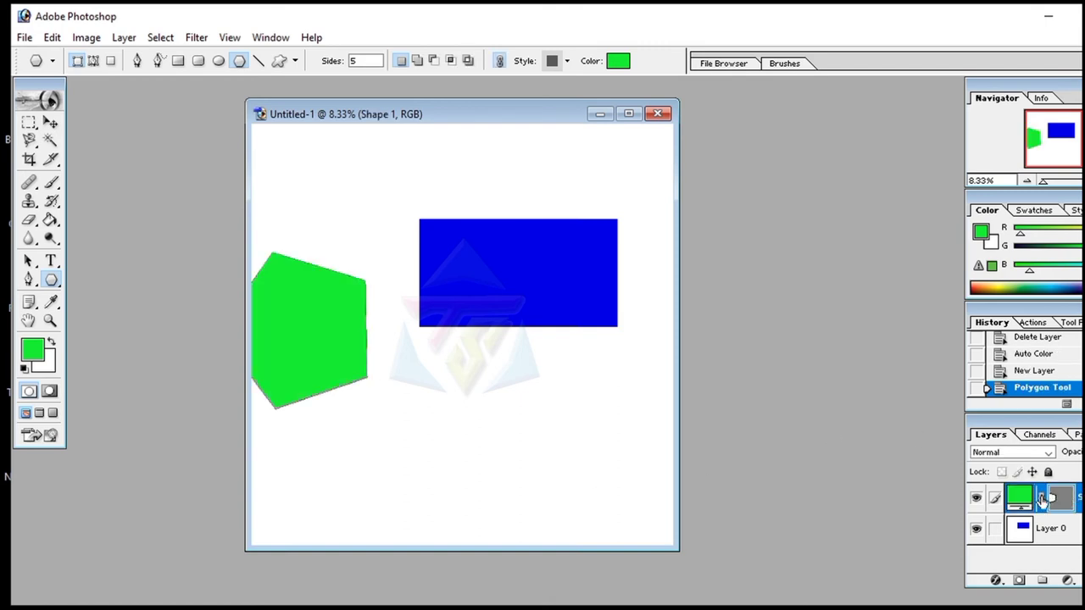
- Duplicate the pentagon's Shape 1 layer as 'Shape 1 copy', then hide the copy
click(1057, 505)
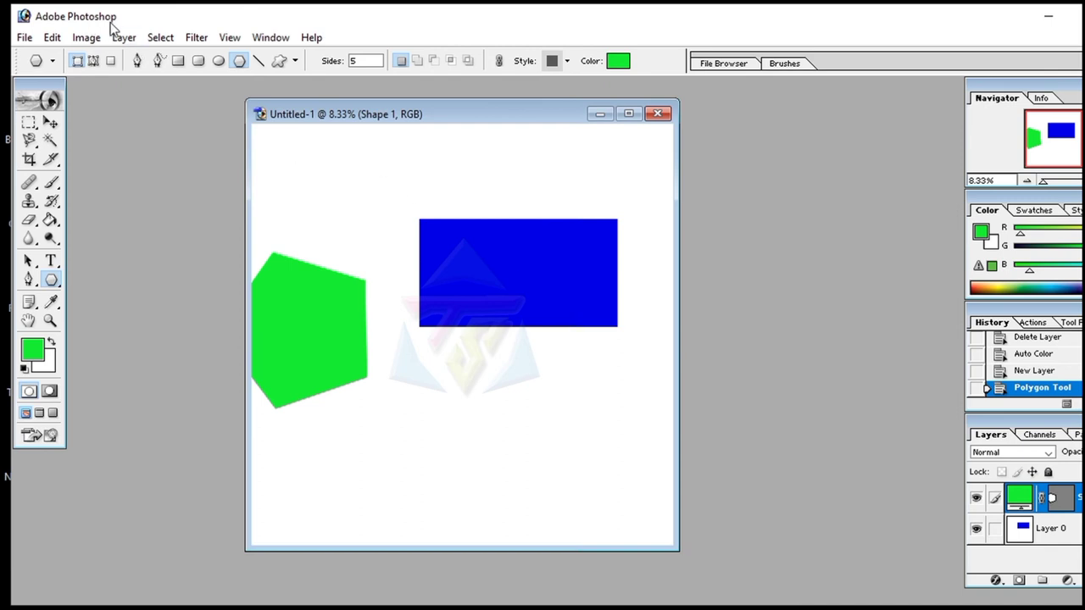
click(160, 38)
key(Escape)
click(124, 37)
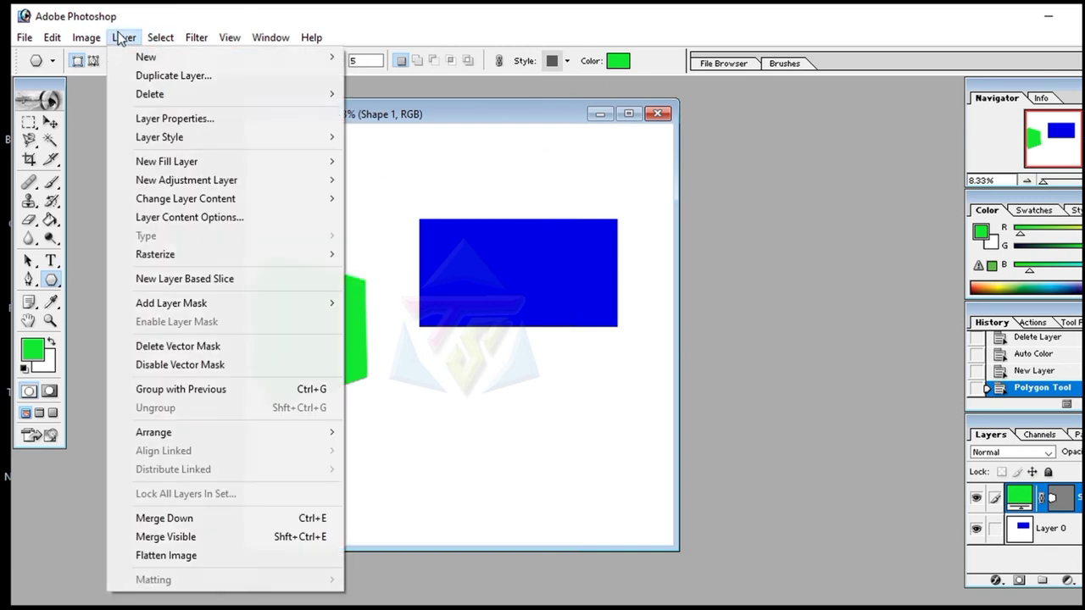
click(129, 75)
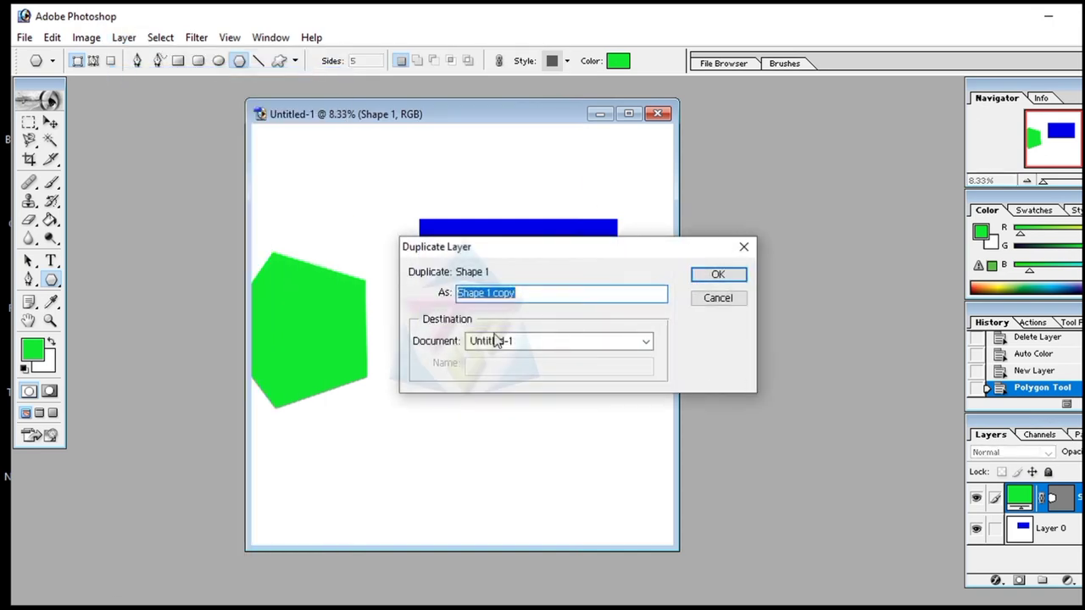
click(735, 276)
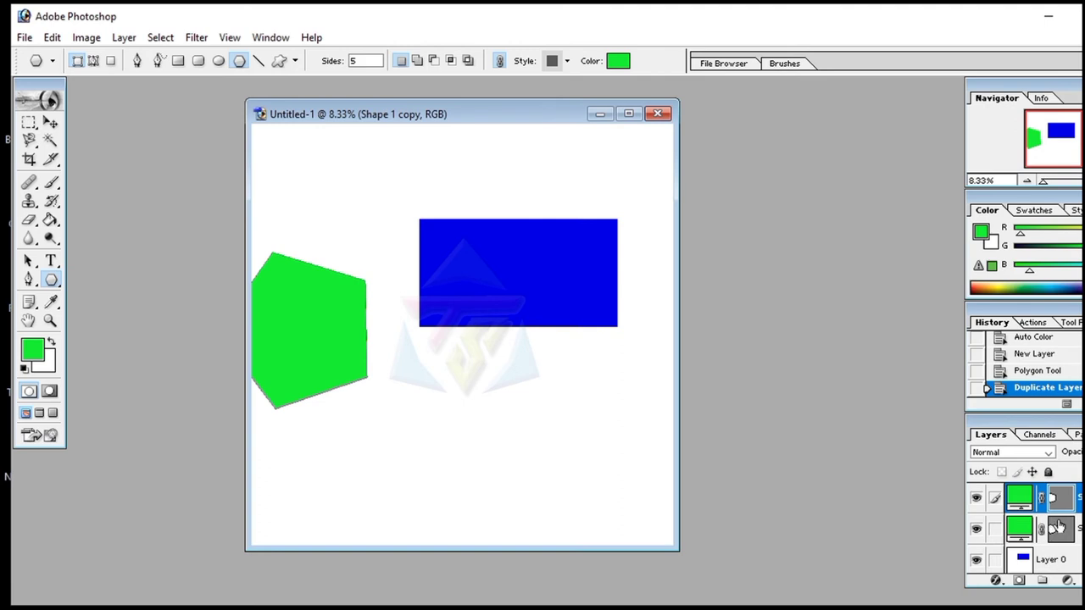
click(976, 500)
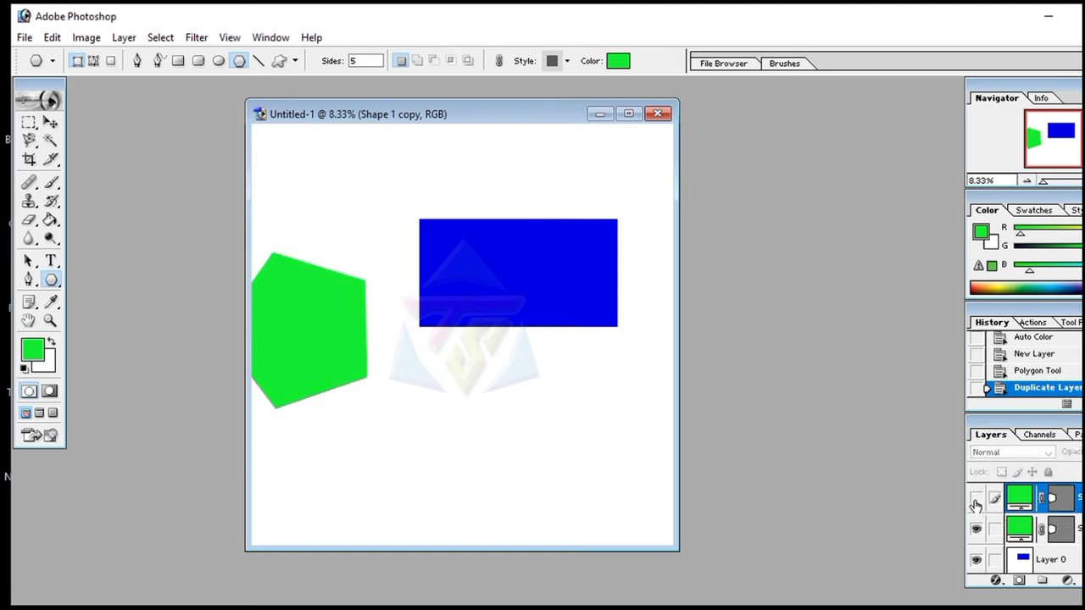
click(976, 498)
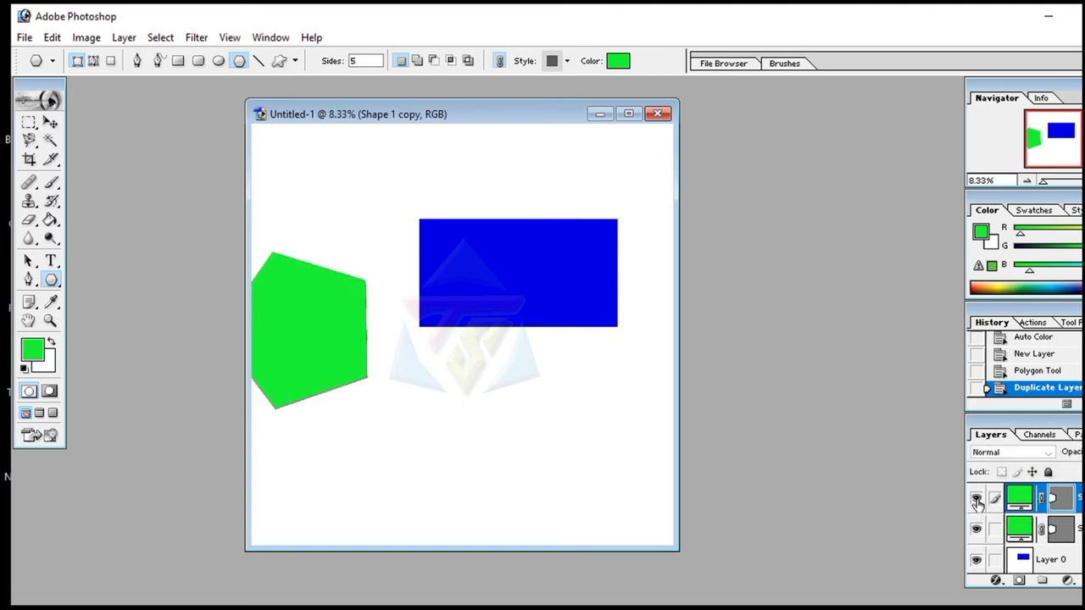
click(1063, 539)
click(1060, 505)
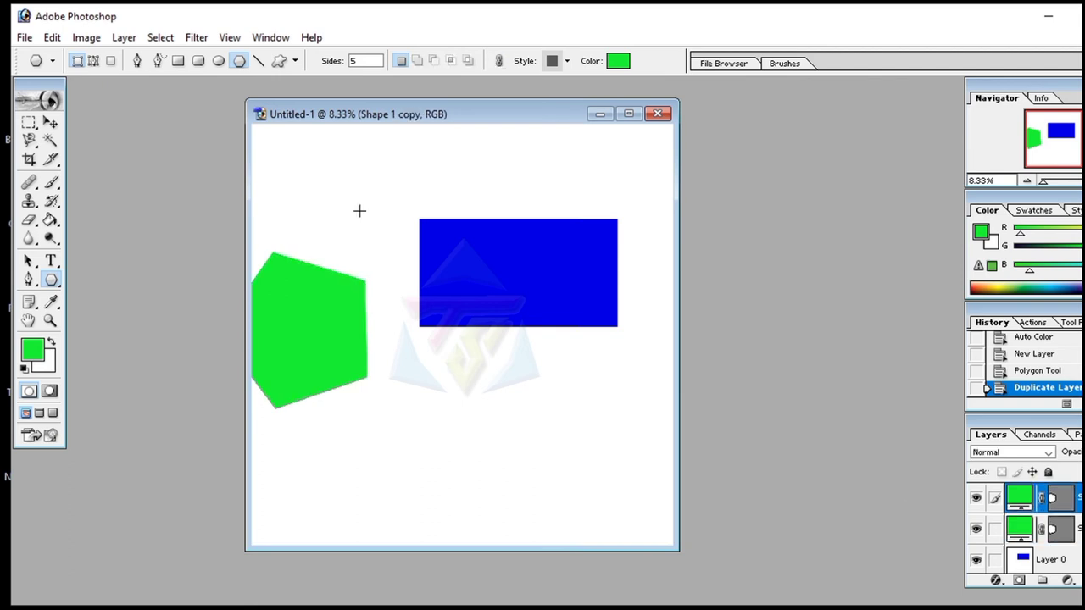
click(124, 37)
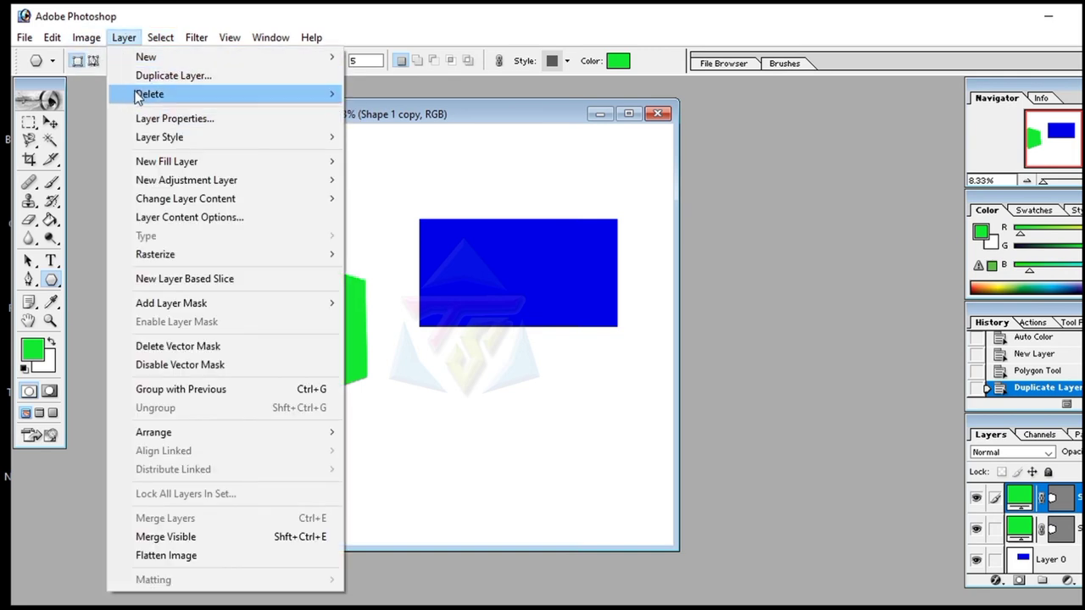
mouse_move(150, 94)
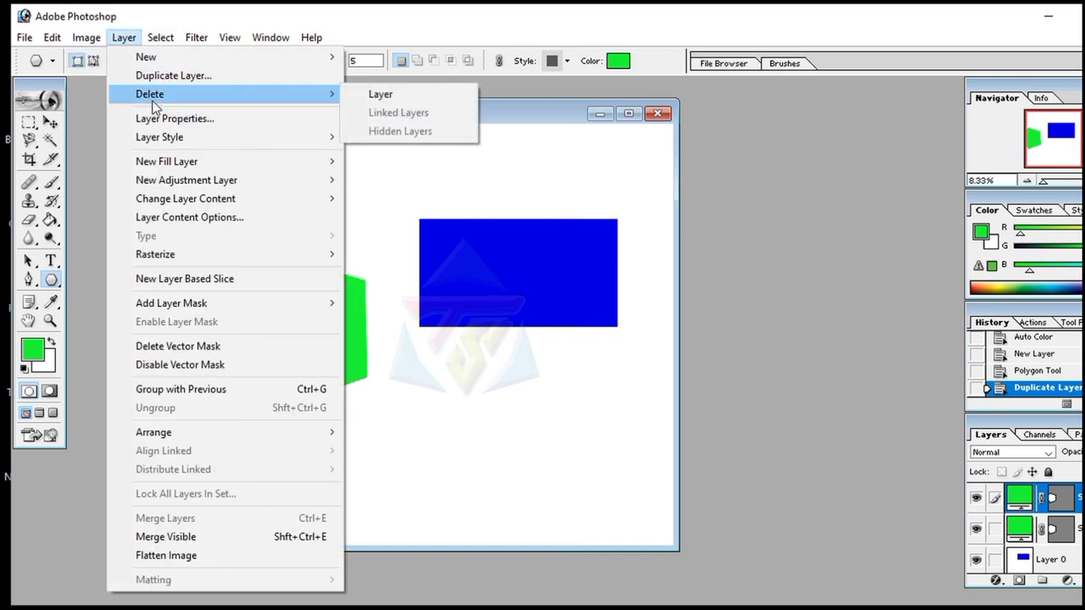
click(368, 100)
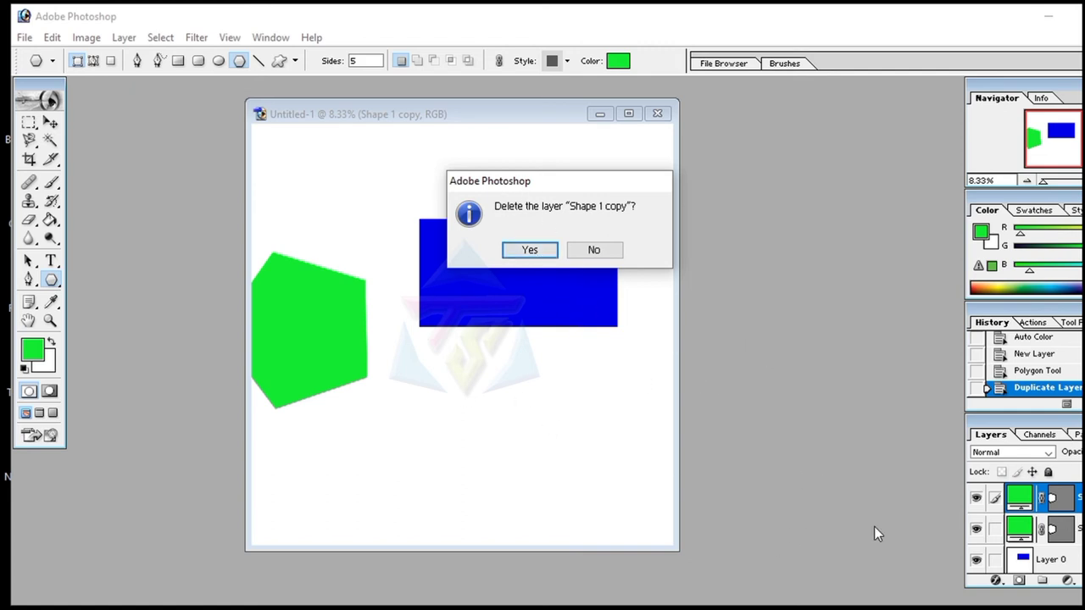
- Decline deleting Shape 1 copy and link Shape 1 to Shape 1 copy
click(593, 250)
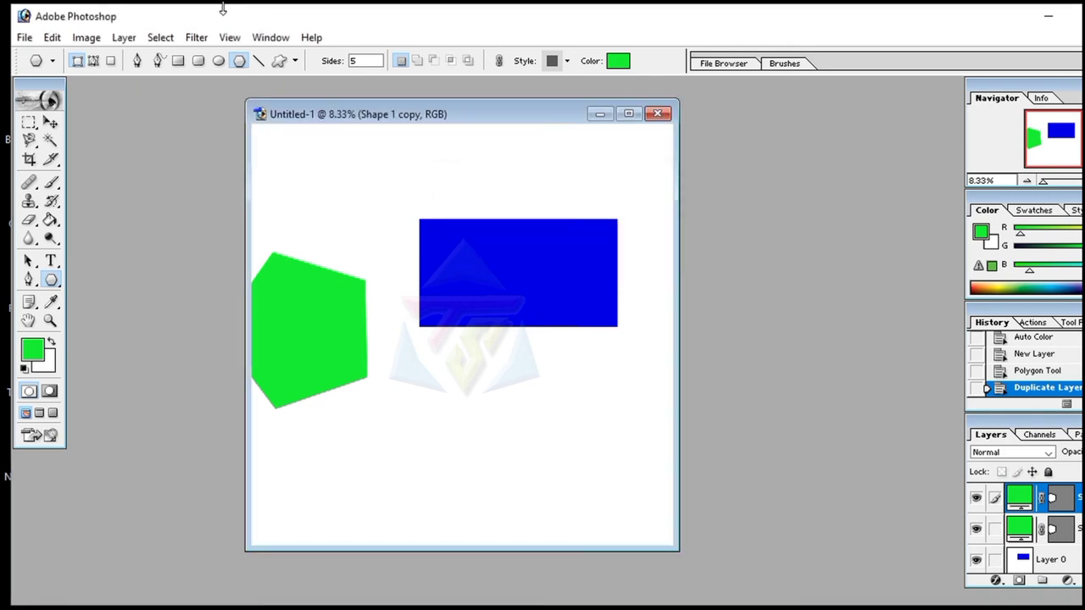
click(122, 43)
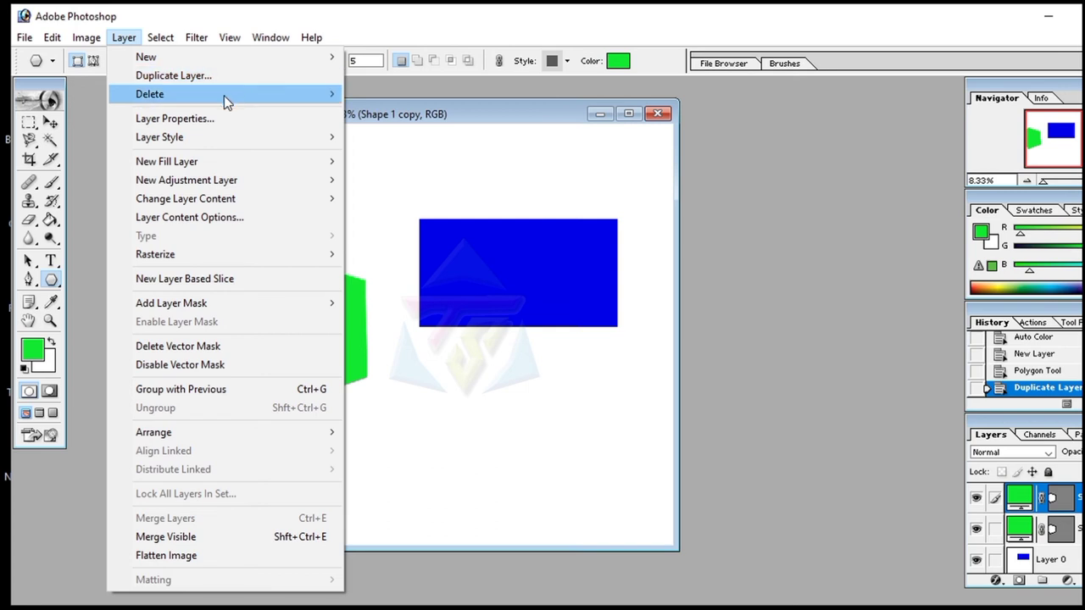
mouse_move(149, 94)
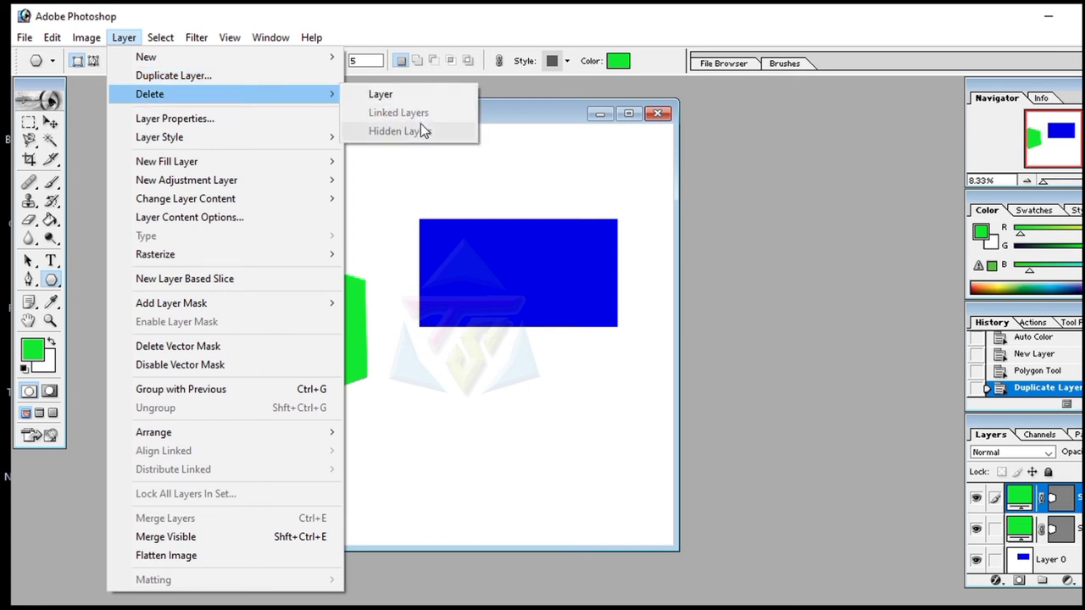
click(490, 402)
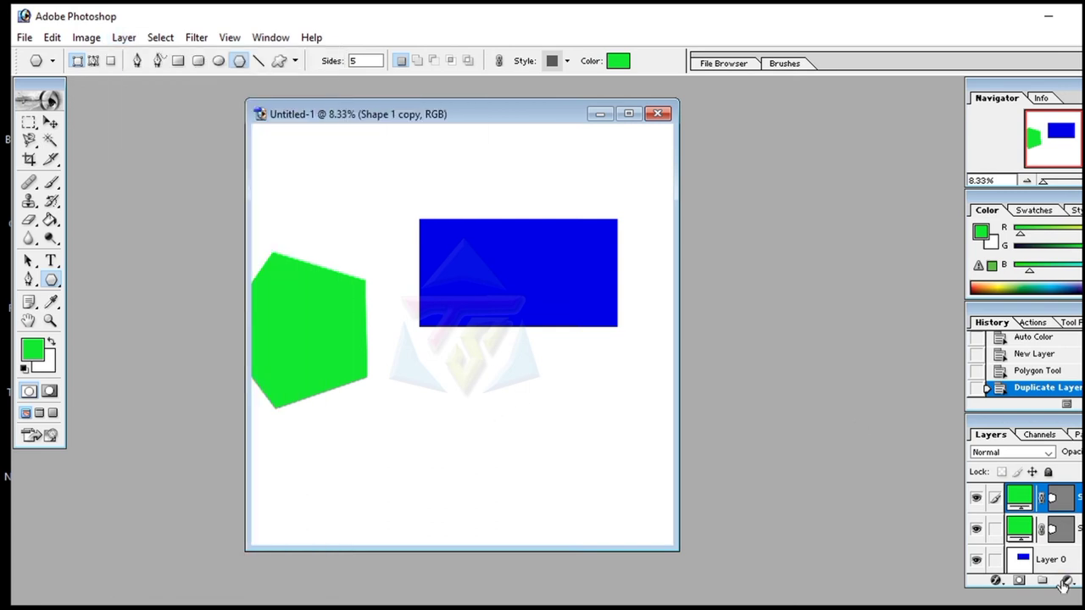
click(996, 529)
- Delete the linked pentagon layers, then undo the deletion to restore both
click(118, 38)
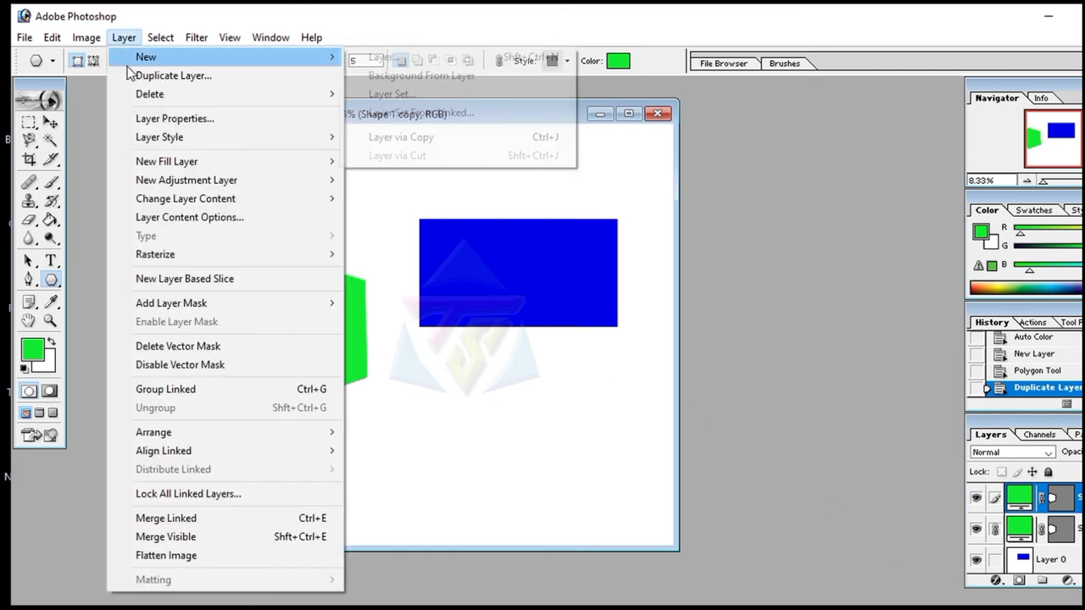
mouse_move(151, 94)
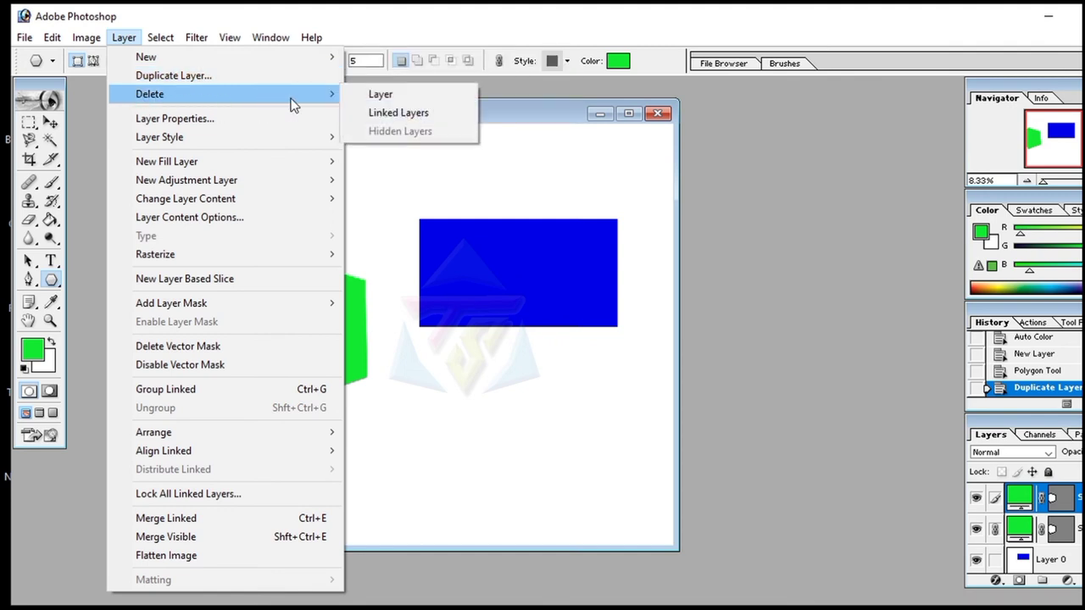
click(413, 113)
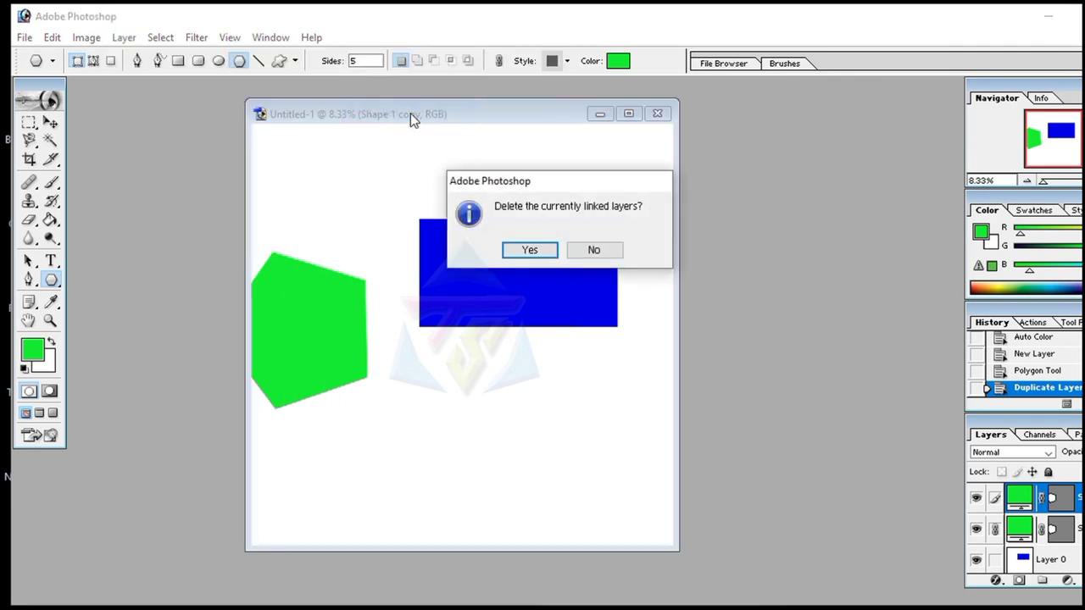
click(531, 250)
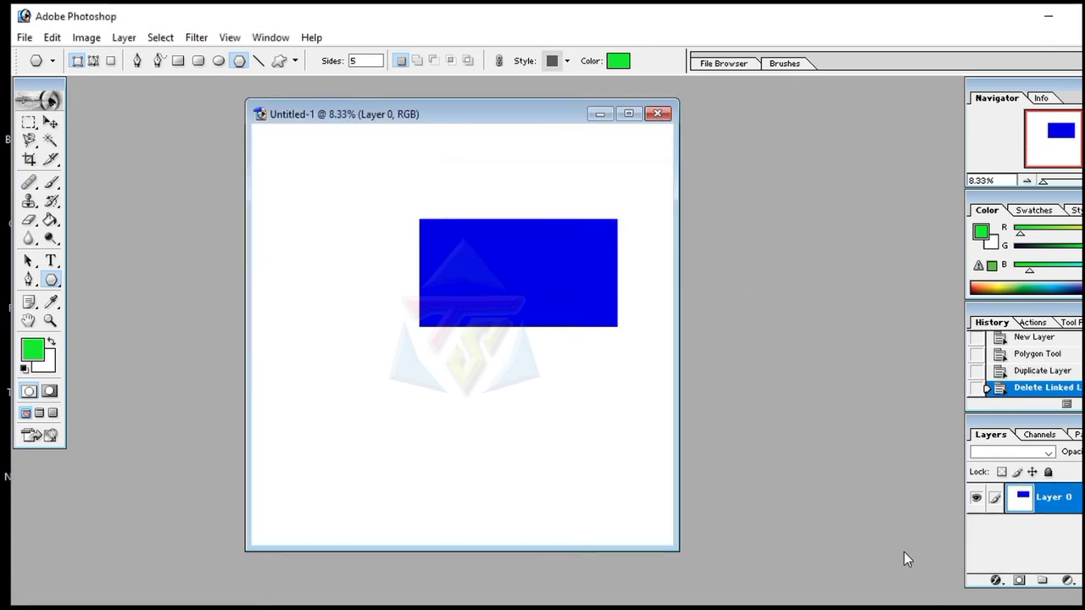
key(ctrl+z)
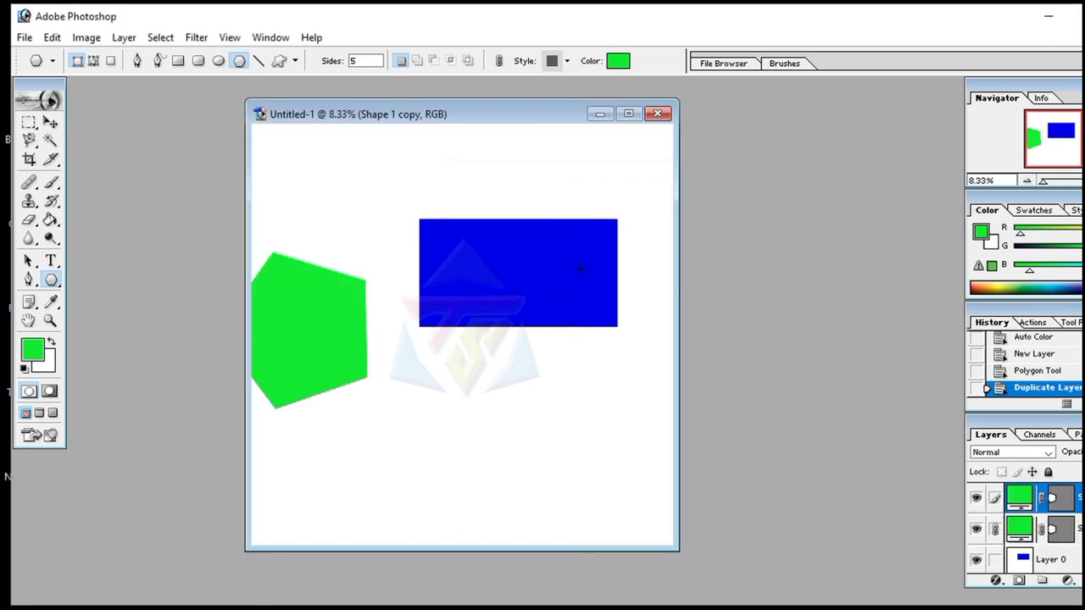
- Hide Shape 1 and delete all hidden layers, keeping Shape 1 copy above Layer 0
click(124, 39)
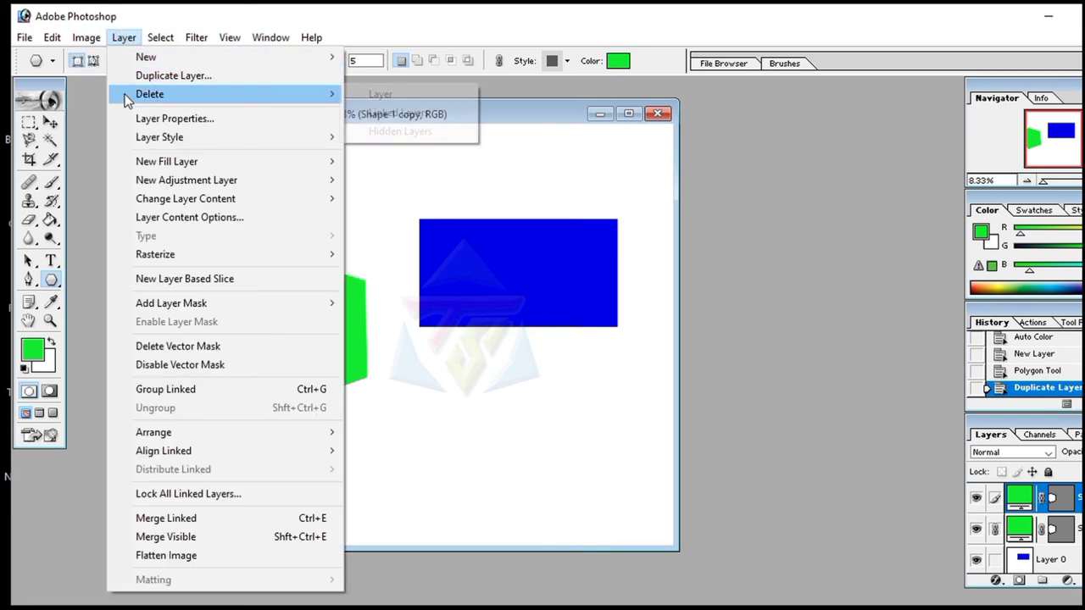
mouse_move(225, 95)
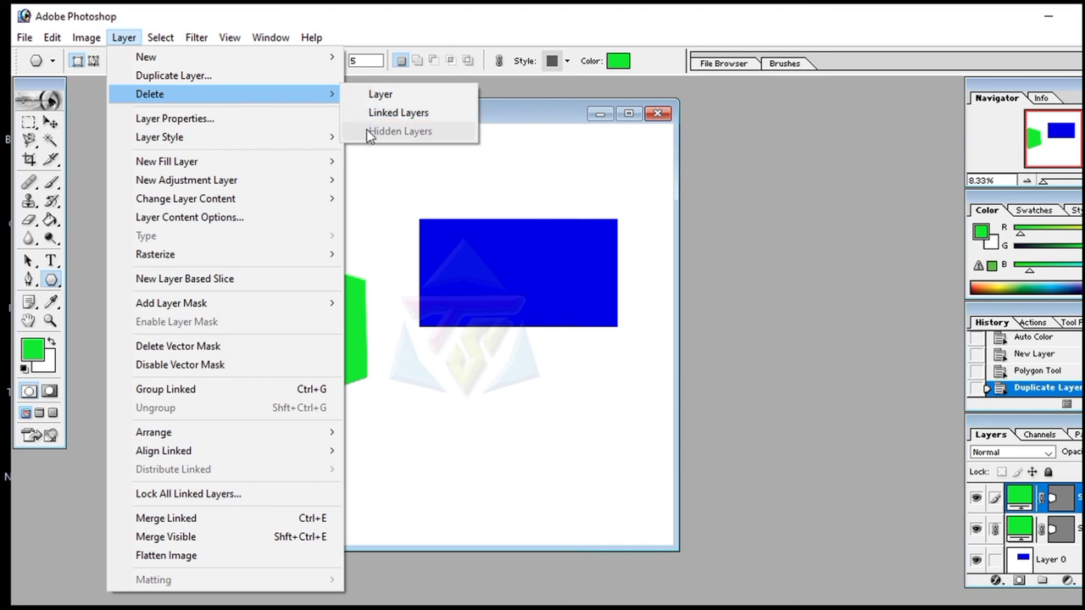
click(541, 431)
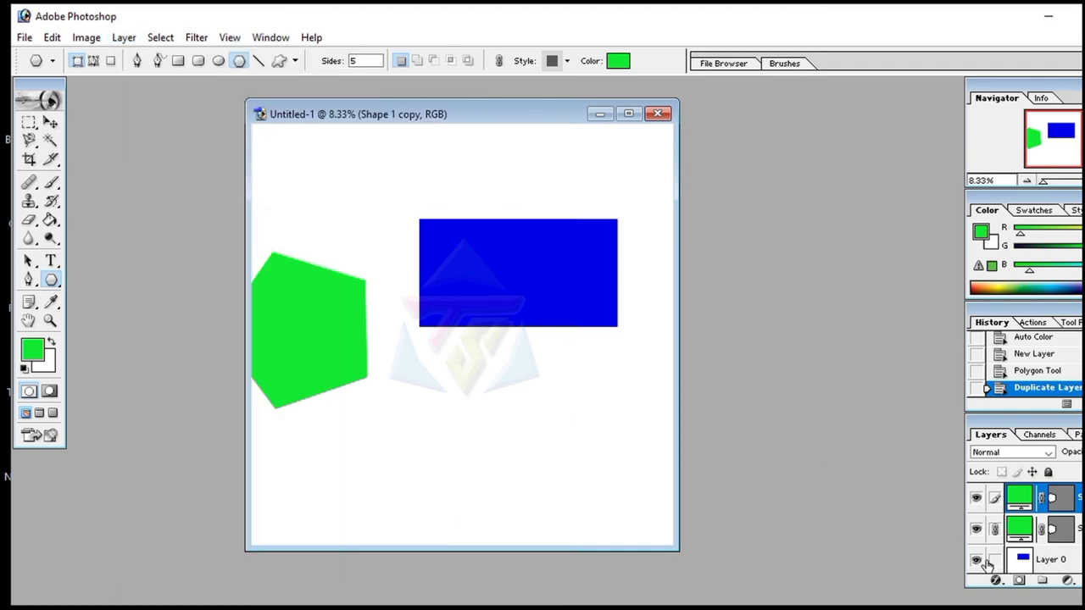
click(976, 531)
click(123, 37)
mouse_move(150, 94)
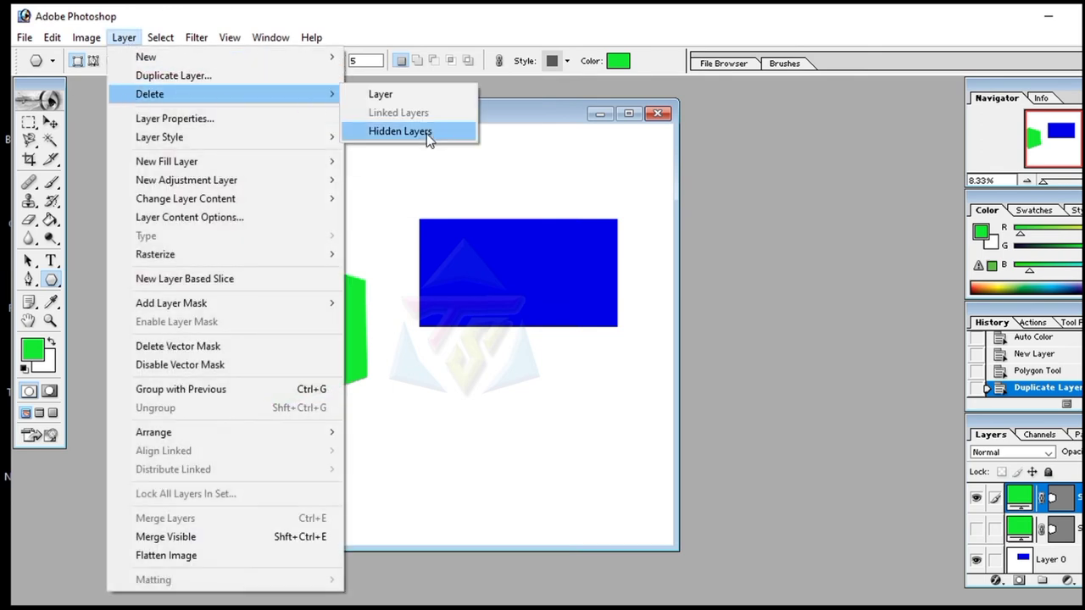
click(426, 133)
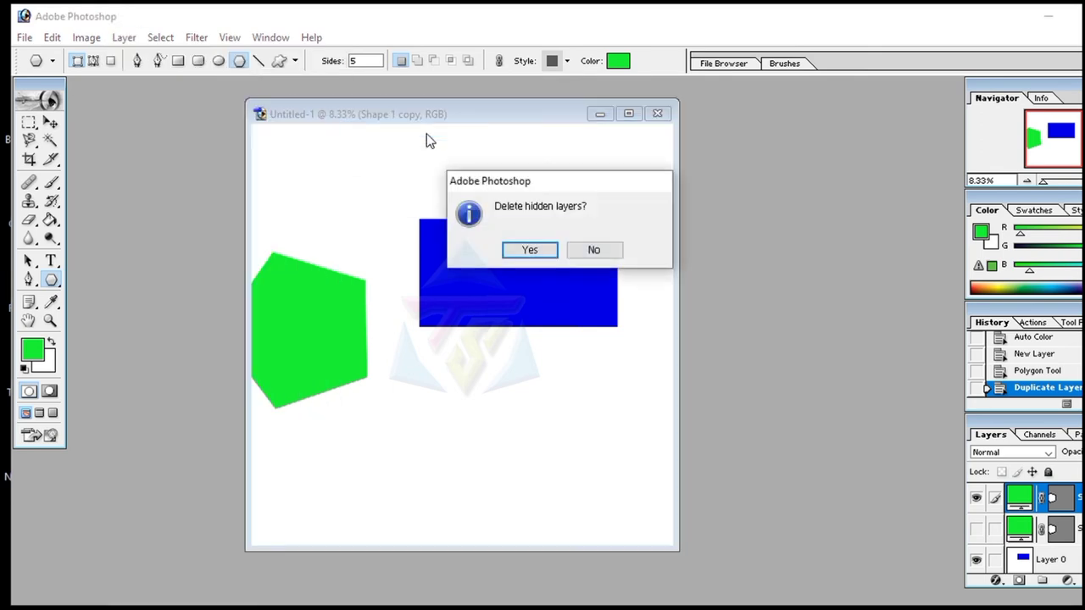
click(530, 250)
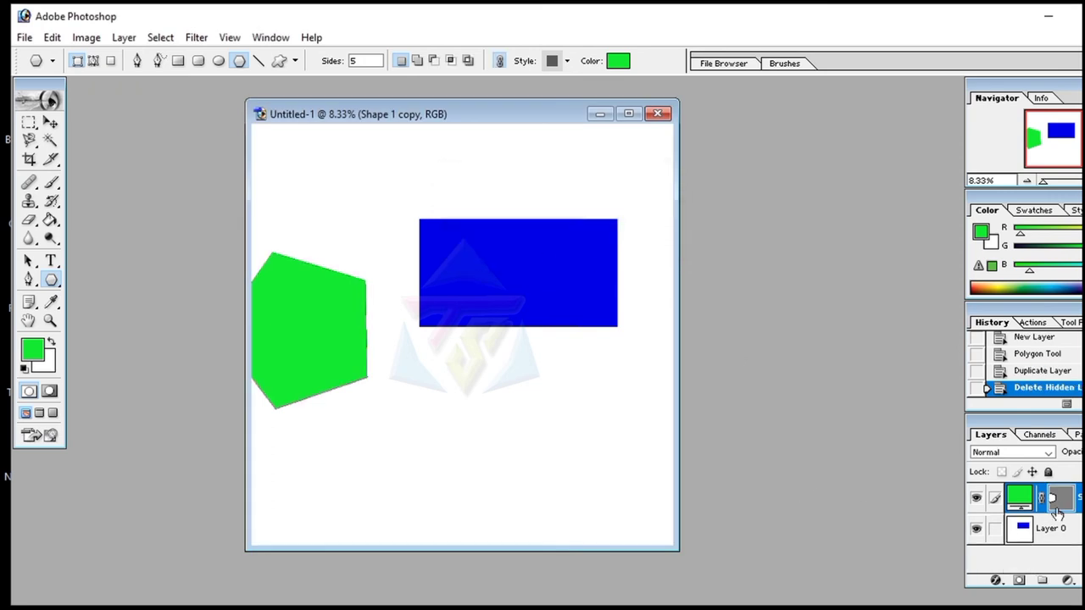
click(123, 37)
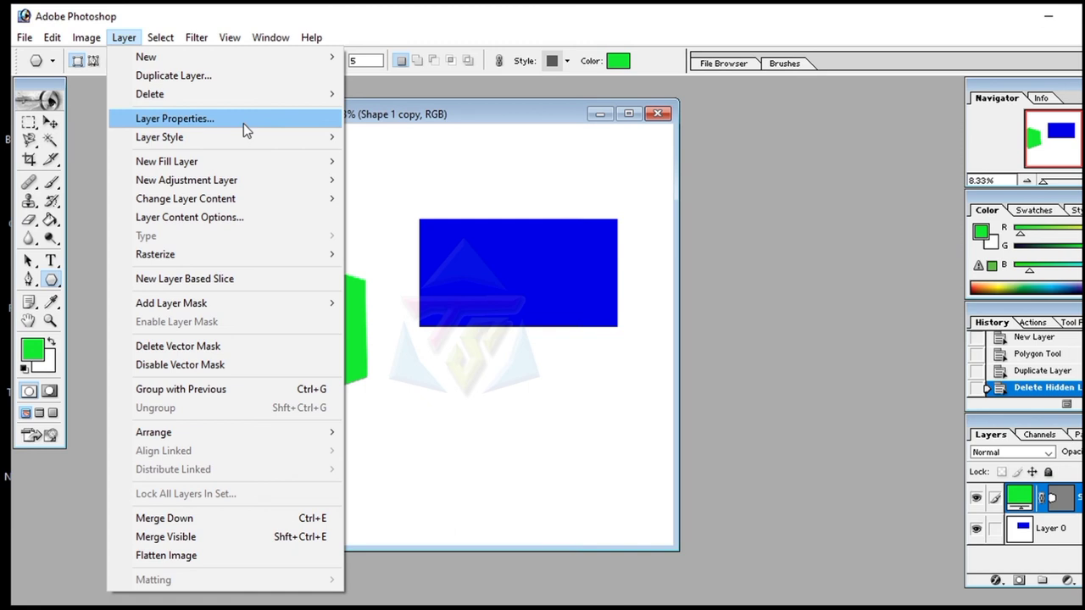
click(189, 119)
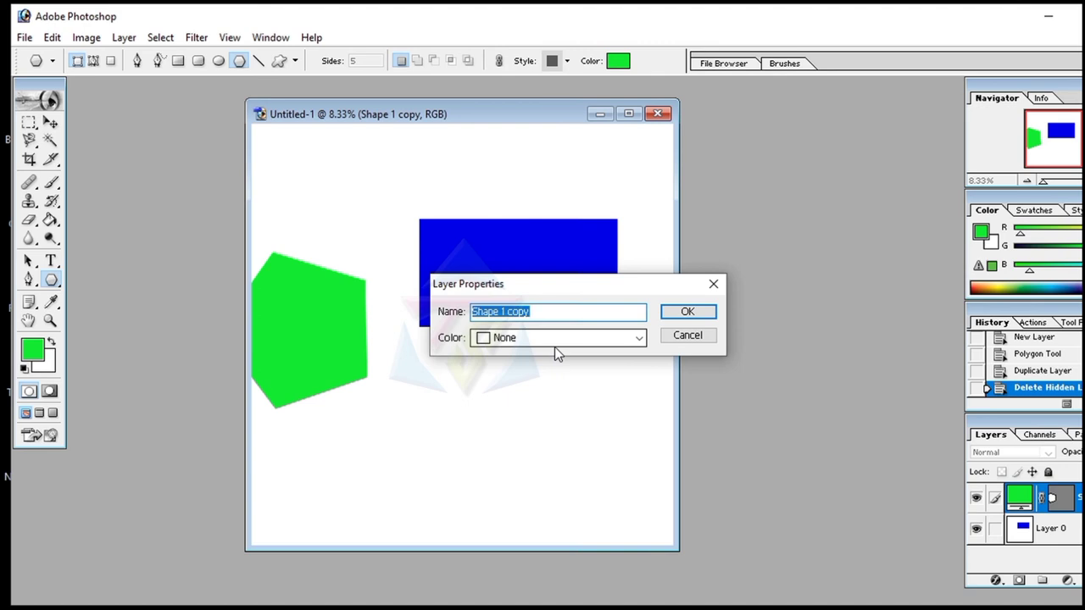
click(713, 284)
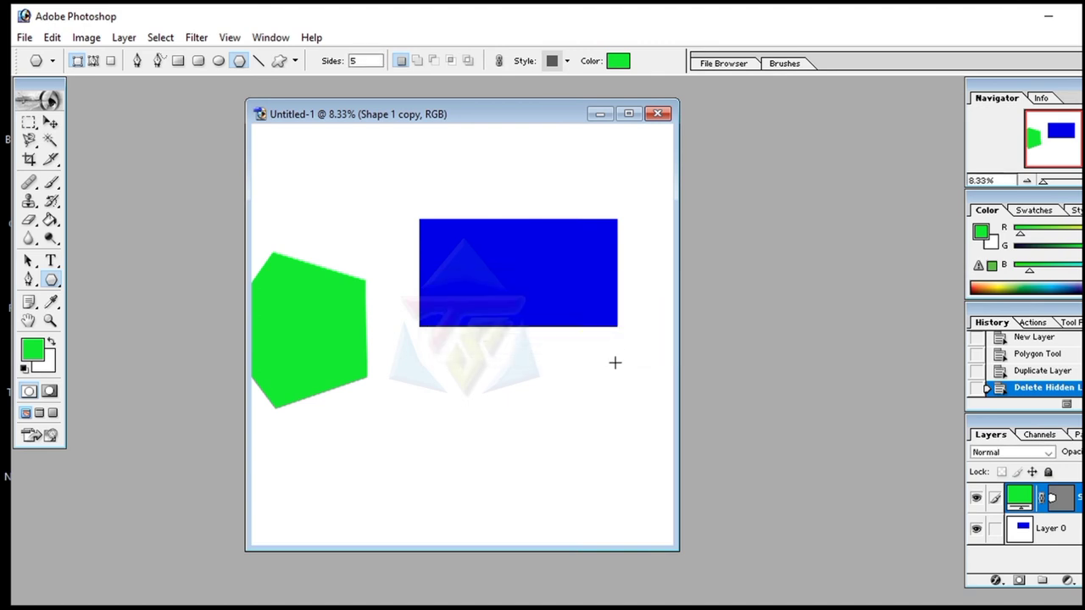
- Create a new layer named 'skills' with yellow colour tag, Dissolve mode and 52% opacity
key(ctrl+shift+n)
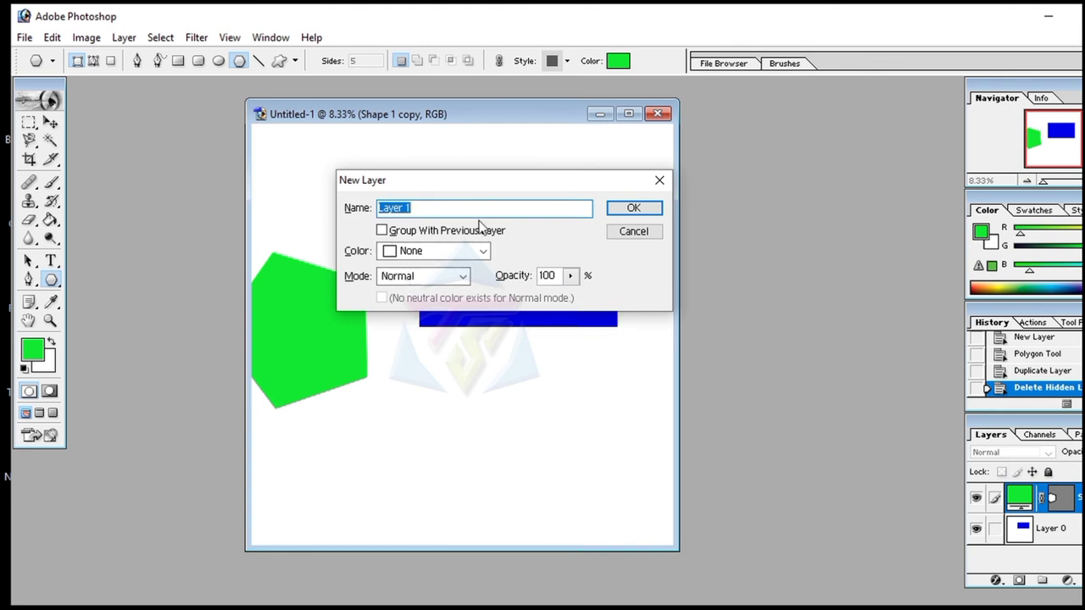
click(421, 207)
text(skills)
click(469, 254)
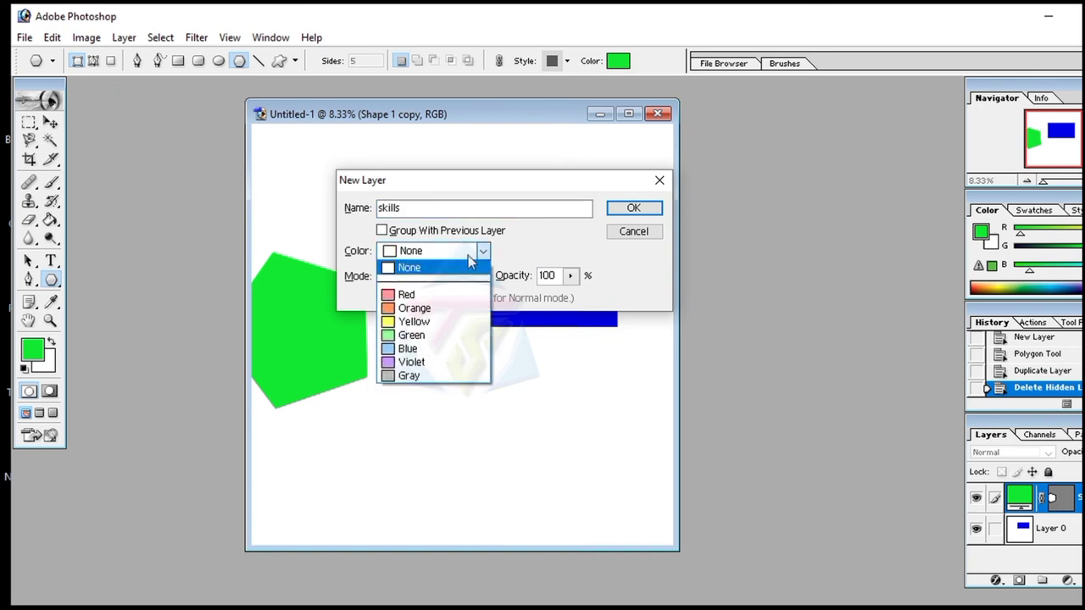
click(427, 324)
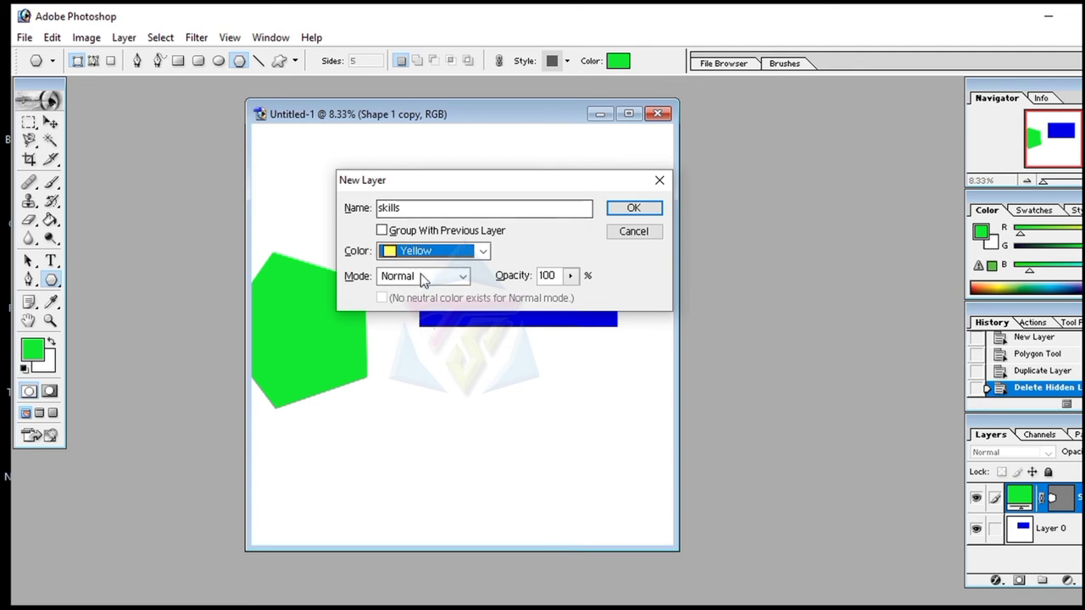
click(448, 280)
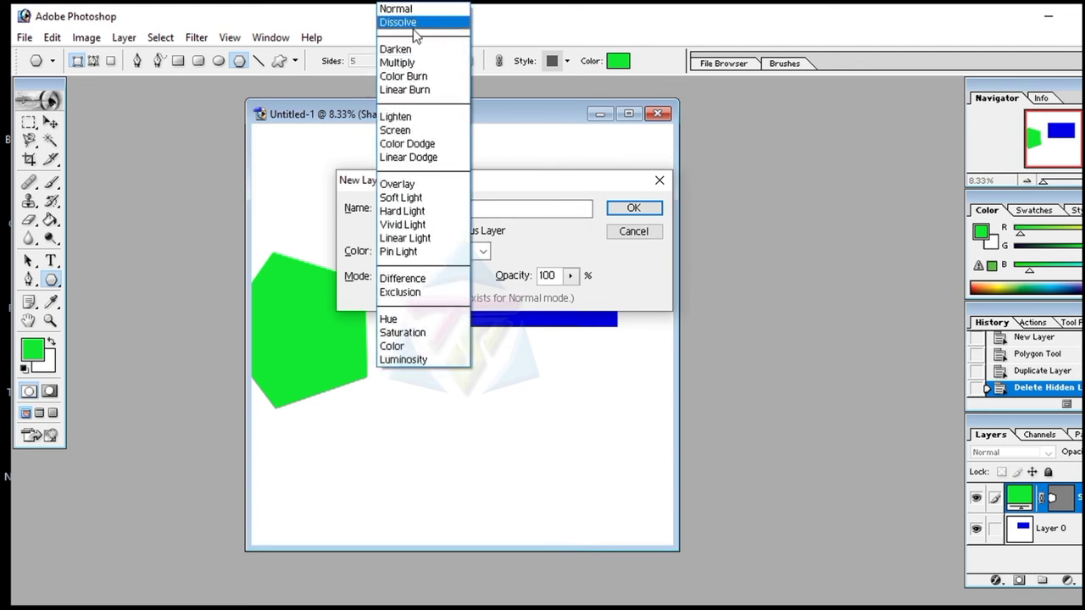
click(415, 30)
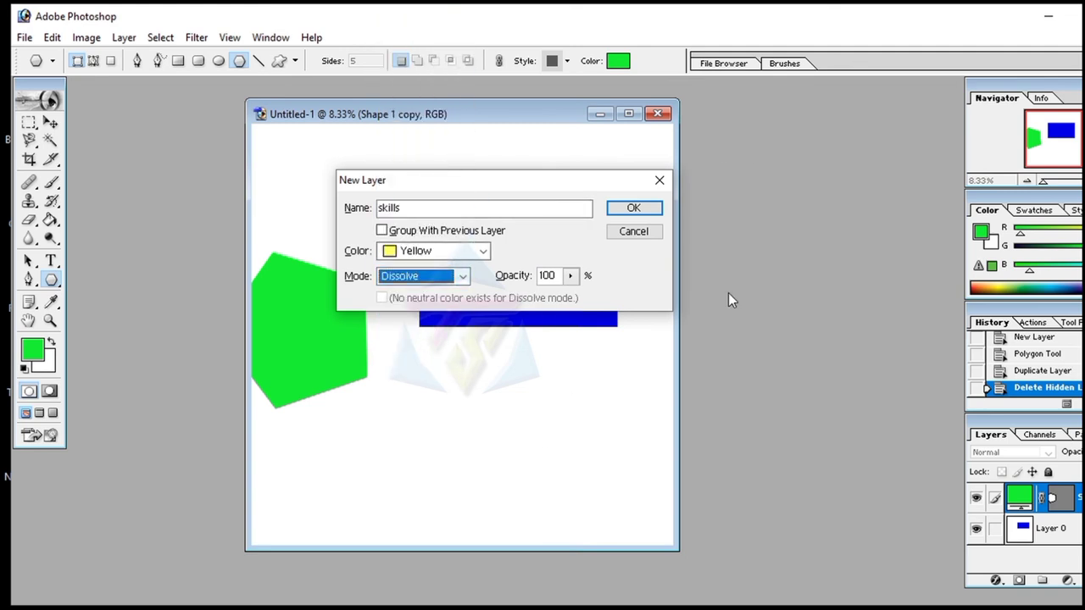
click(571, 274)
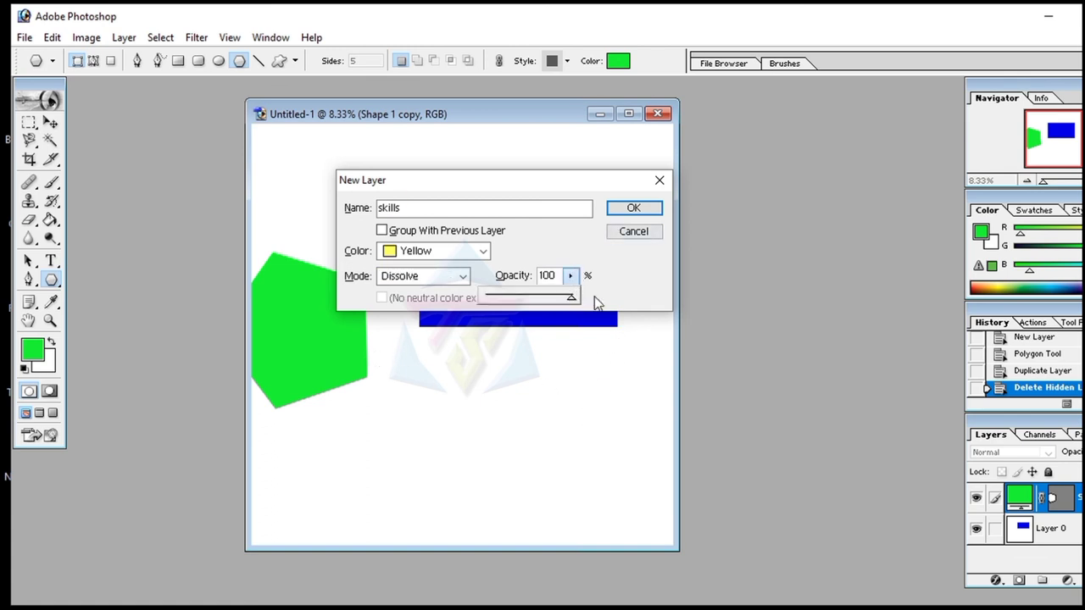
mouse_move(571, 296)
mouse_down()
mouse_move(523, 315)
mouse_move(583, 307)
mouse_up()
click(641, 206)
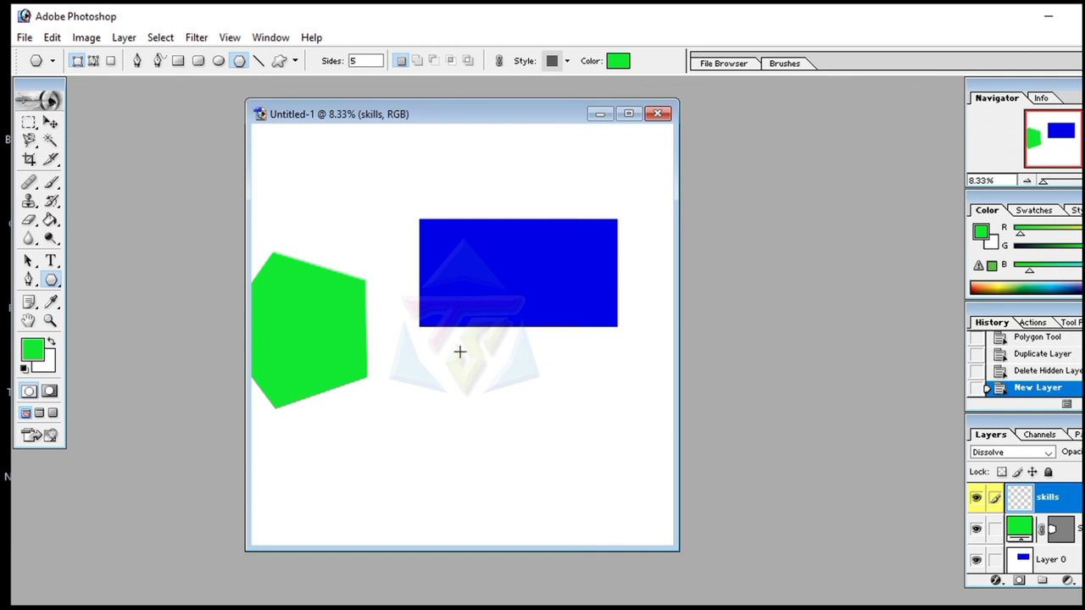
- Set the skills layer's colour tag to Violet in Layer Properties
click(123, 38)
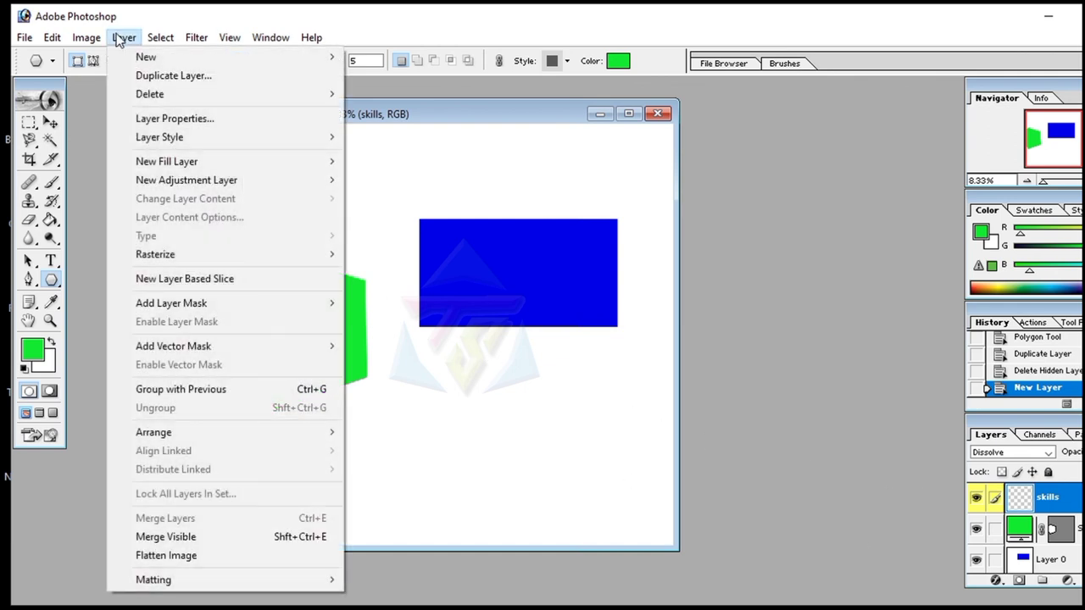
click(154, 117)
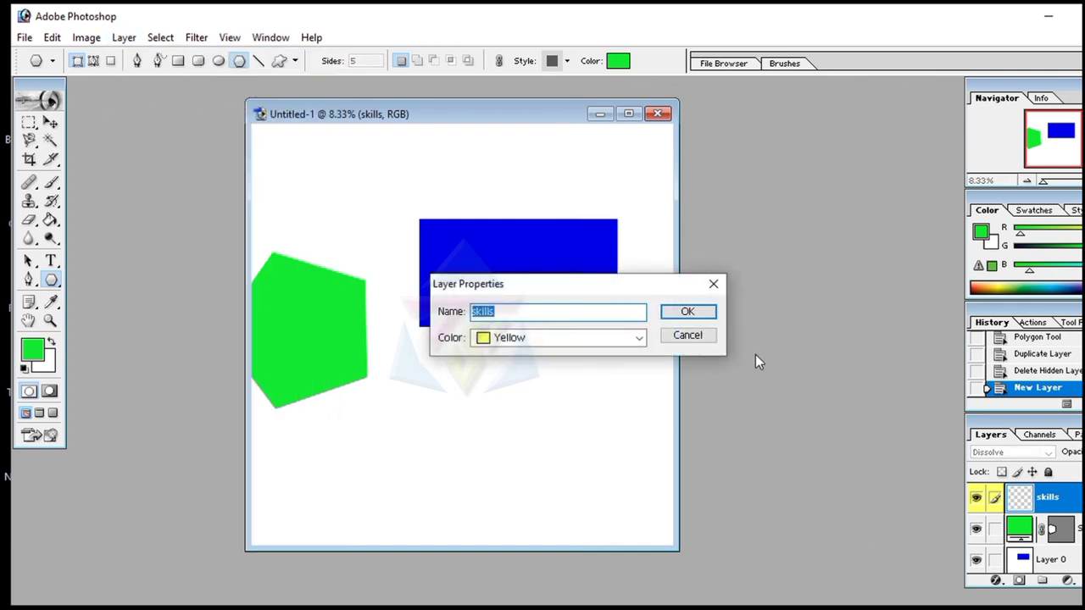
click(526, 315)
click(590, 340)
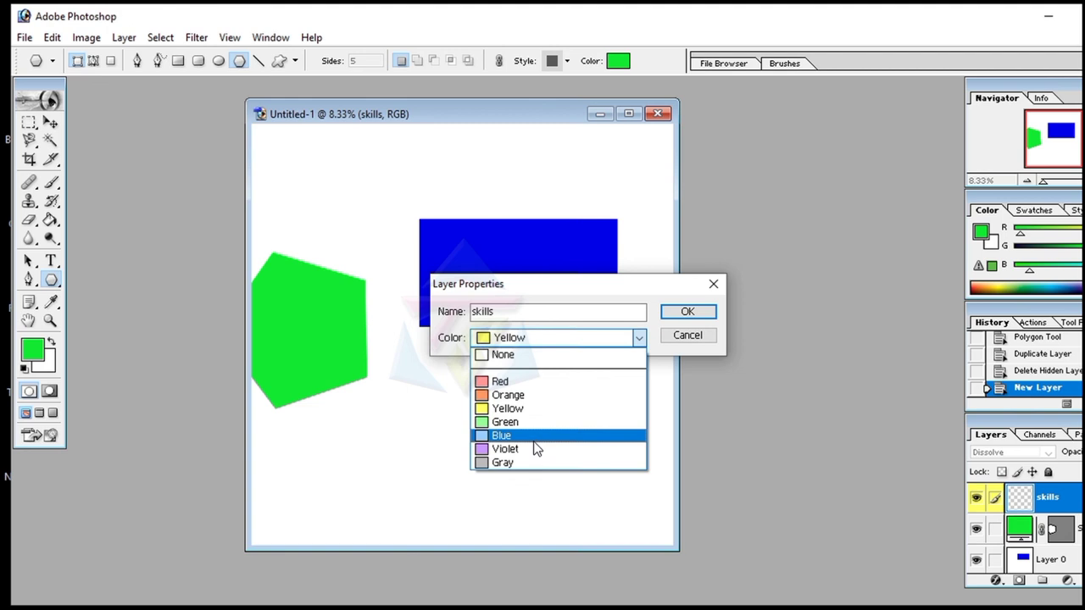
click(534, 439)
click(593, 335)
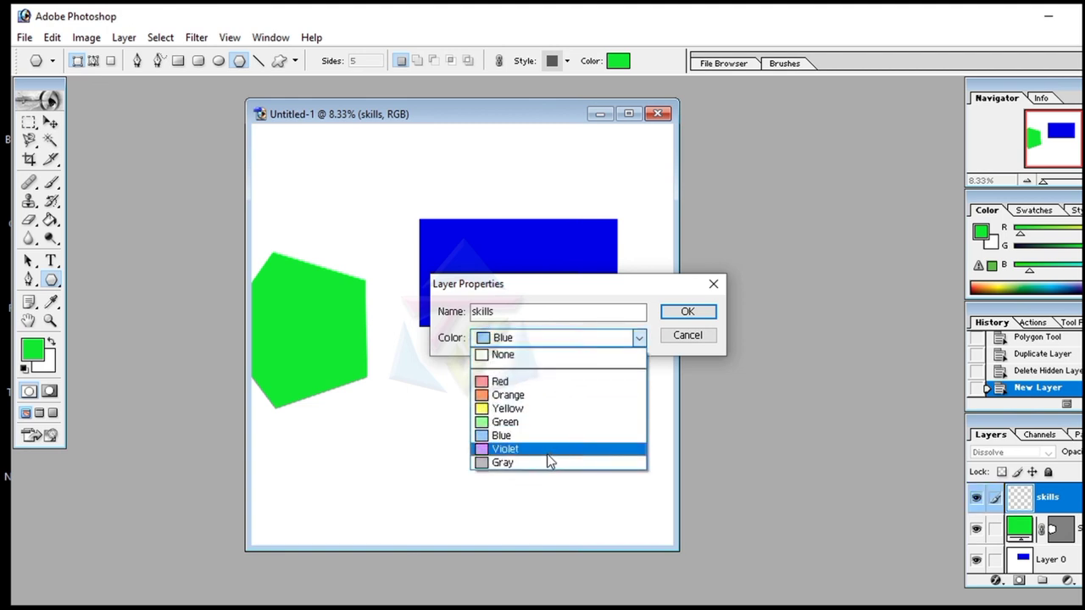
click(545, 453)
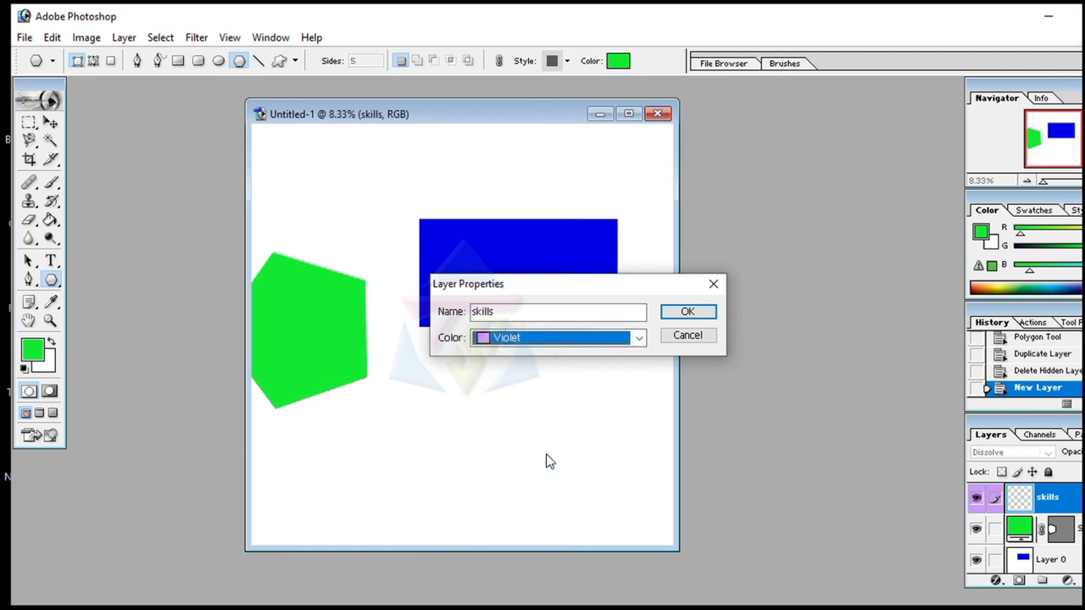
click(520, 313)
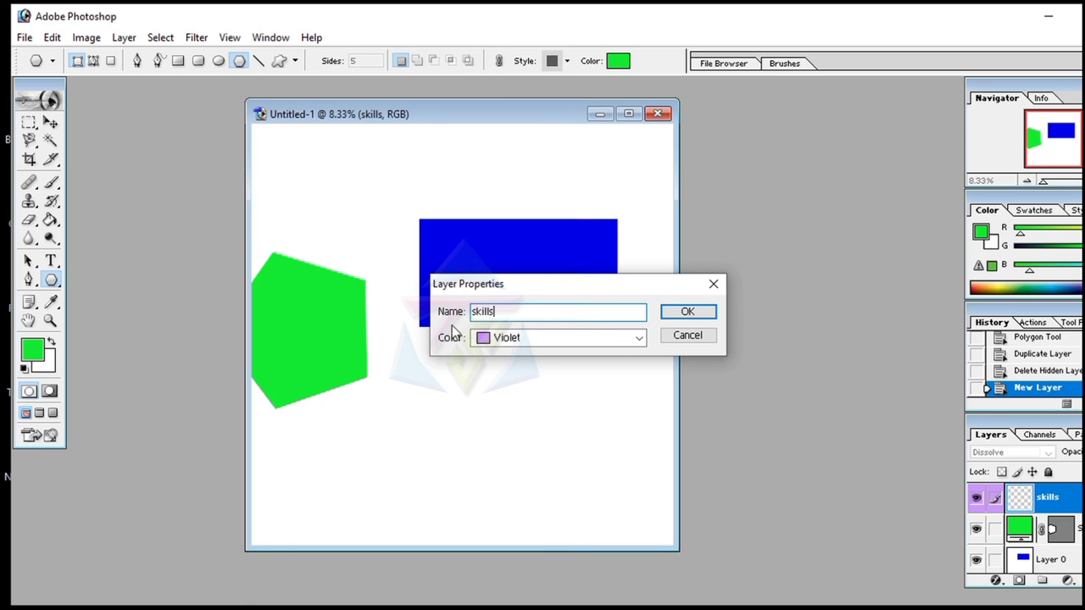
click(689, 314)
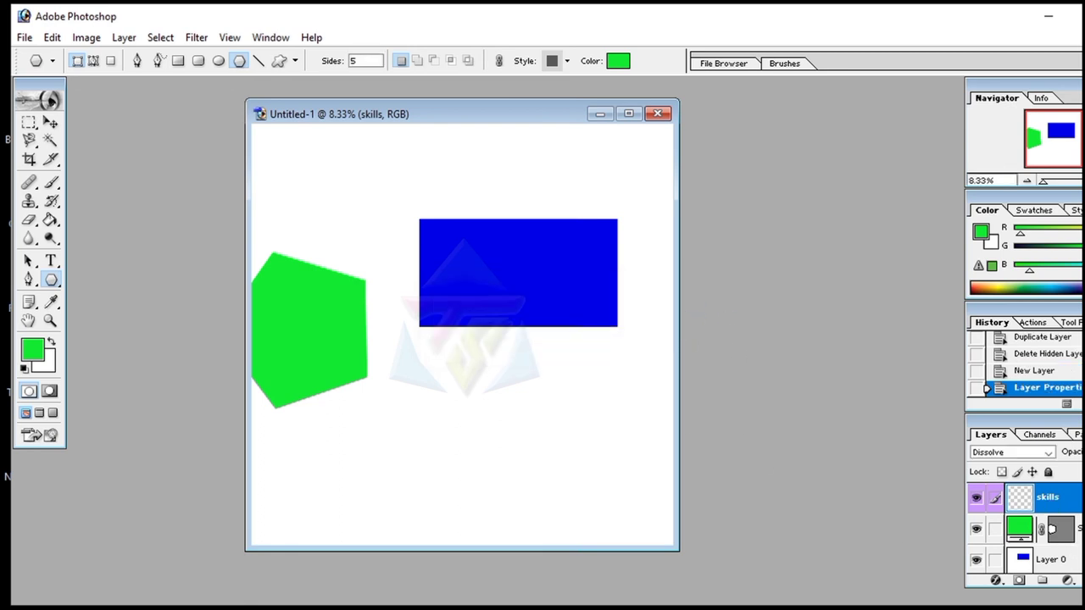
key(alt+bracketleft)
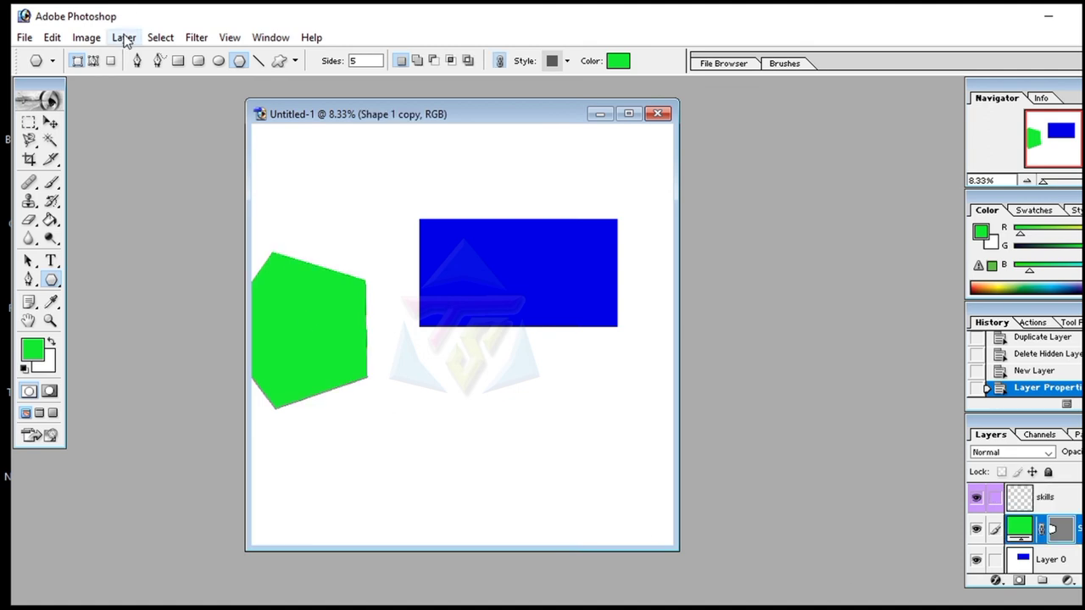
- Rename the green pentagon's layer to 'cource' and tag it blue
click(124, 37)
click(144, 120)
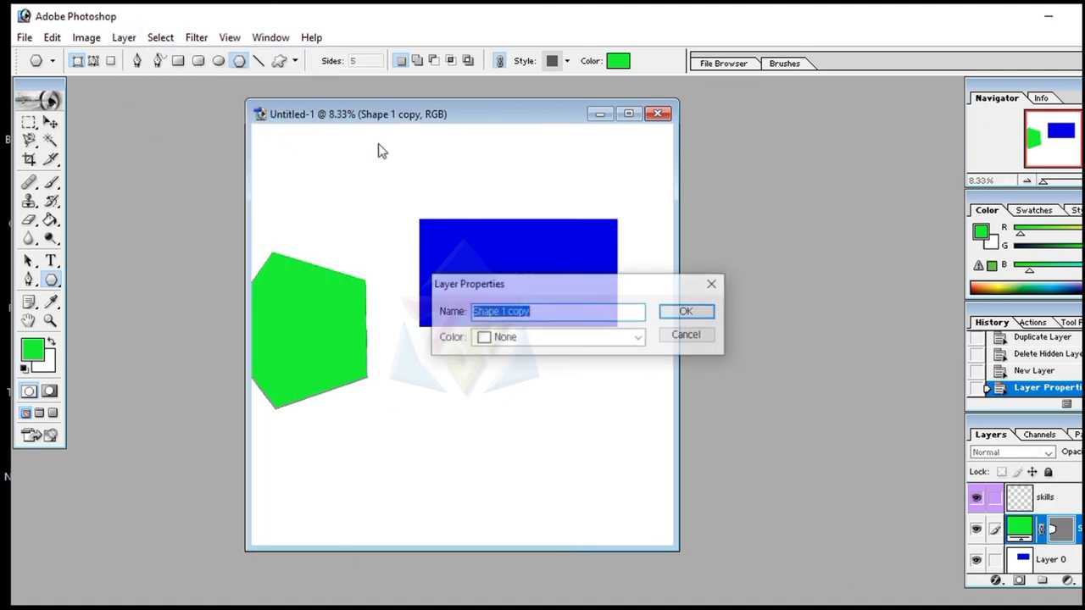
click(544, 313)
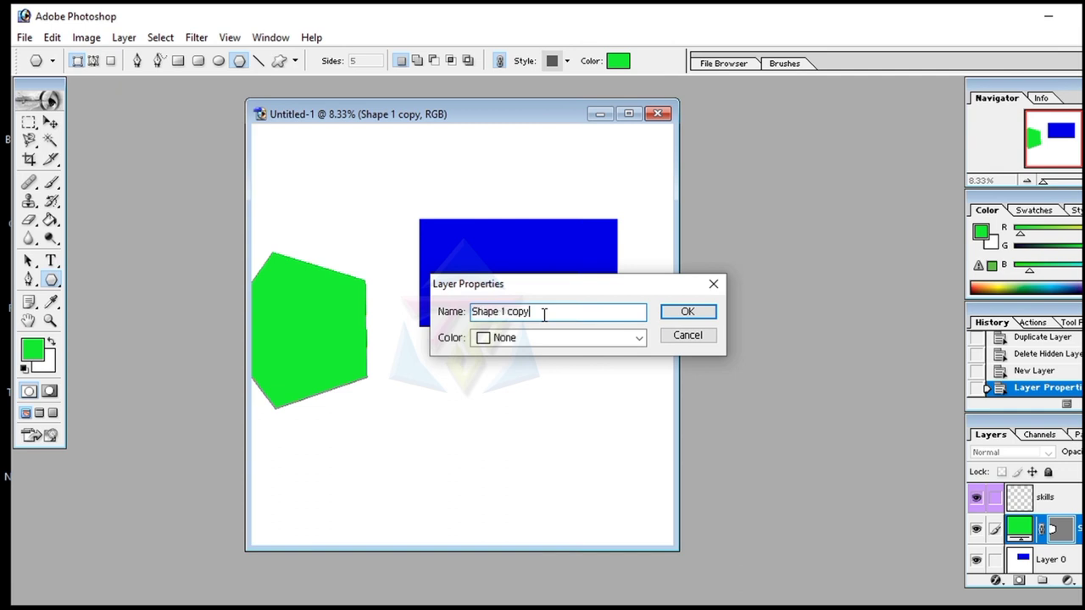
key(BackSpace)
key(BackSpace)
key(BackSpace)
key(BackSpace)
key(BackSpace)
text(ce)
click(519, 339)
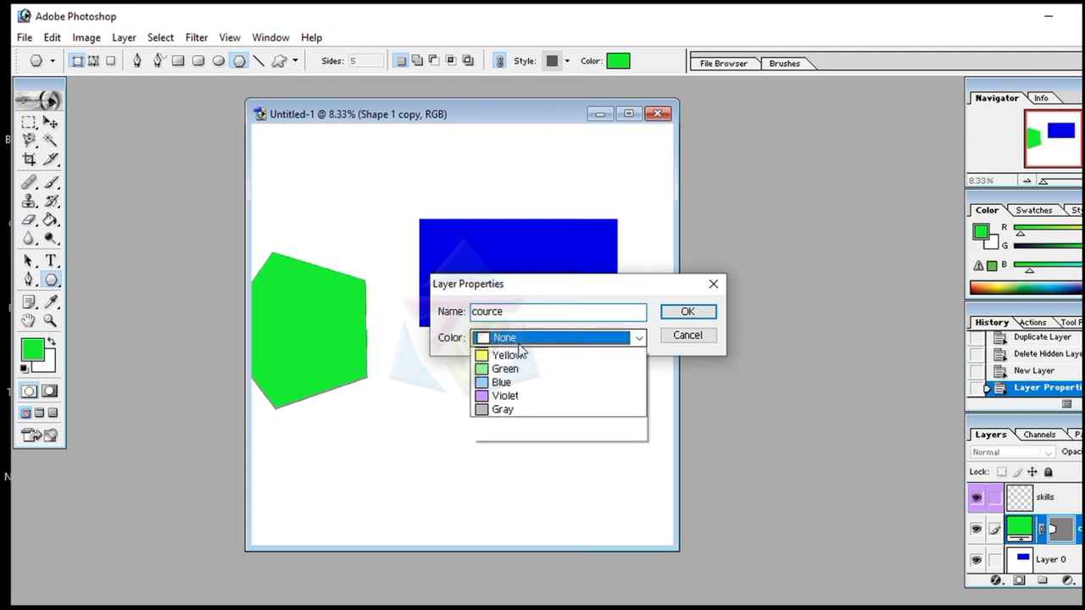
click(506, 437)
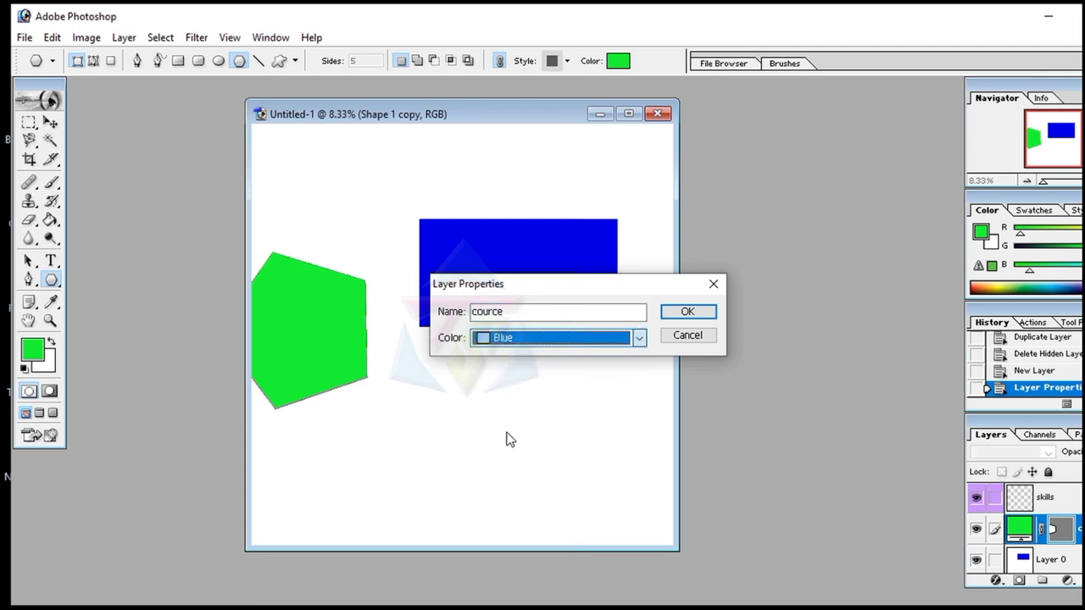
click(686, 311)
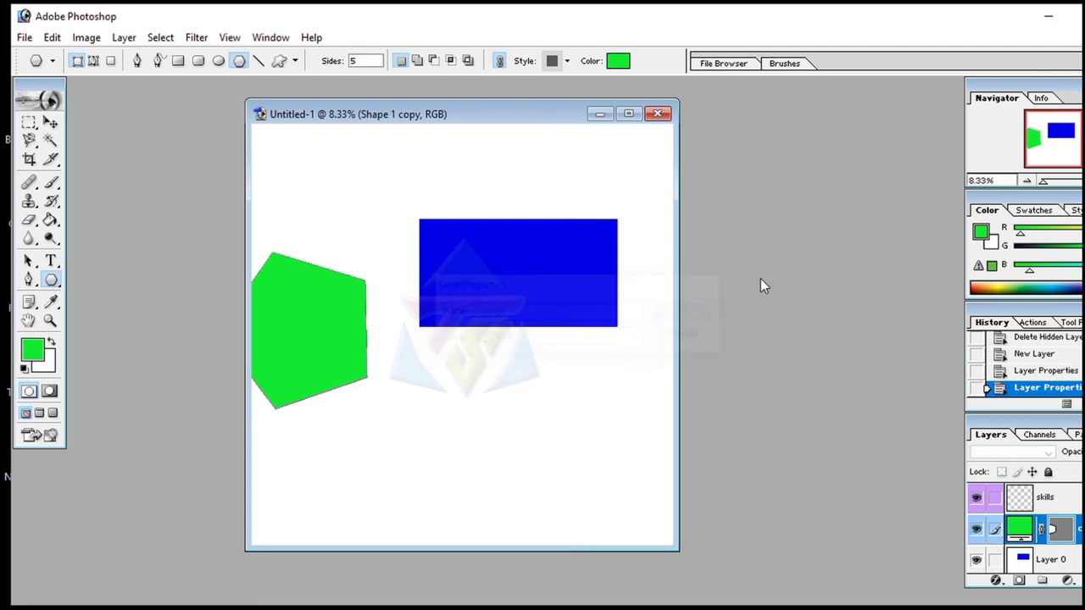
click(1074, 500)
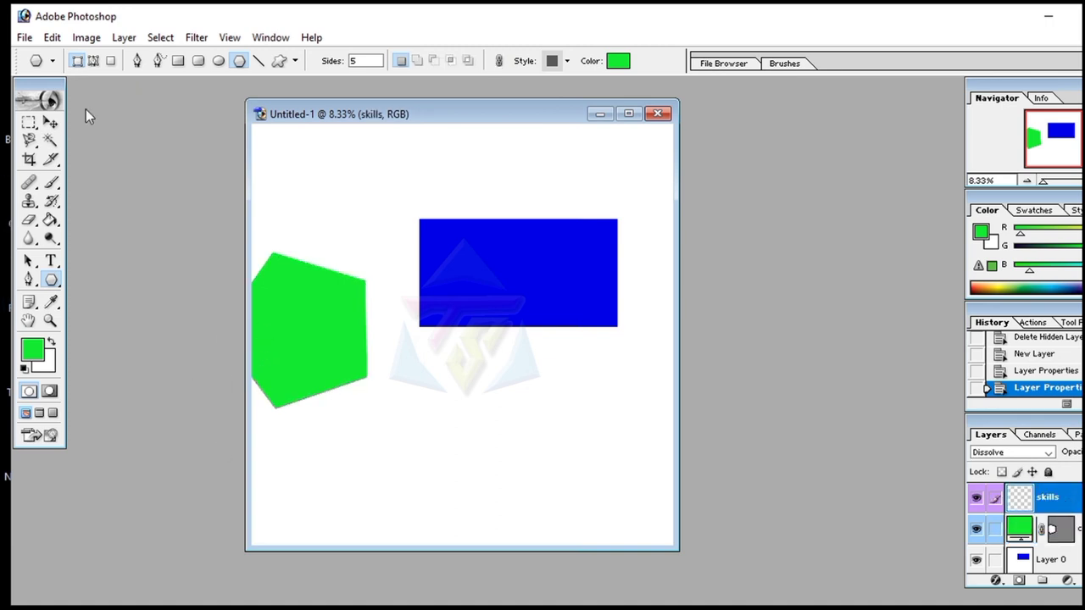
click(123, 40)
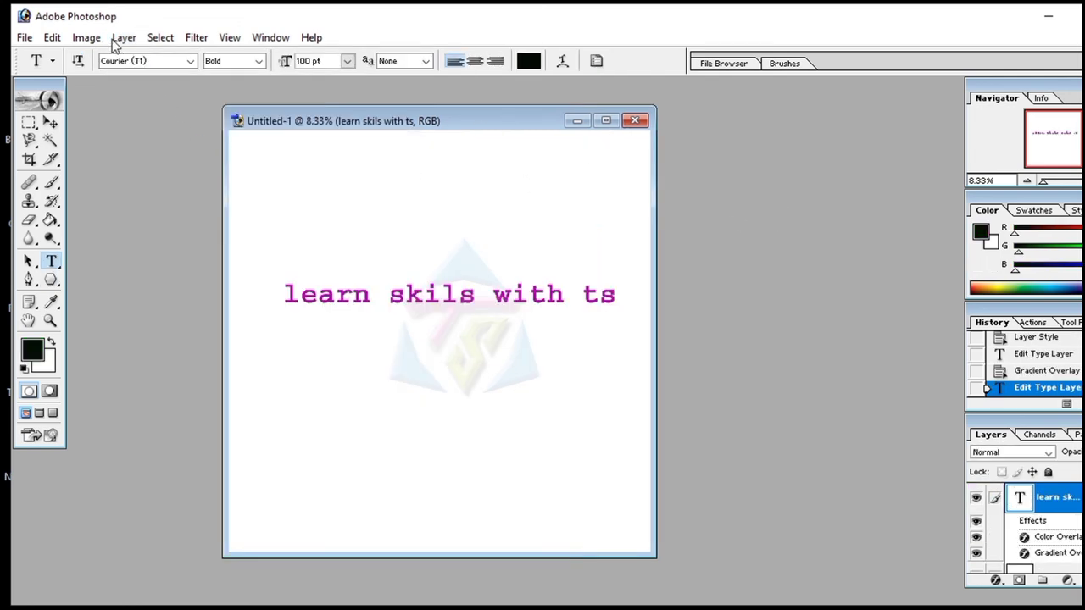
- Review the Layer Style options for the 'learn skils with ts' text, closing without changes
click(125, 40)
mouse_move(123, 37)
mouse_move(159, 137)
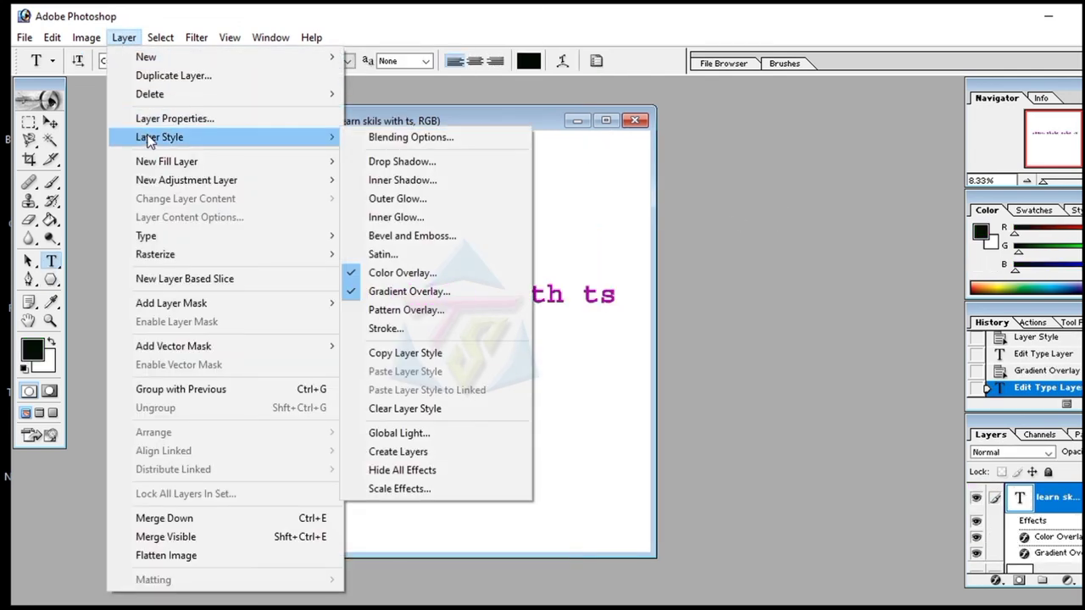
key(Right)
key(Right)
click(620, 226)
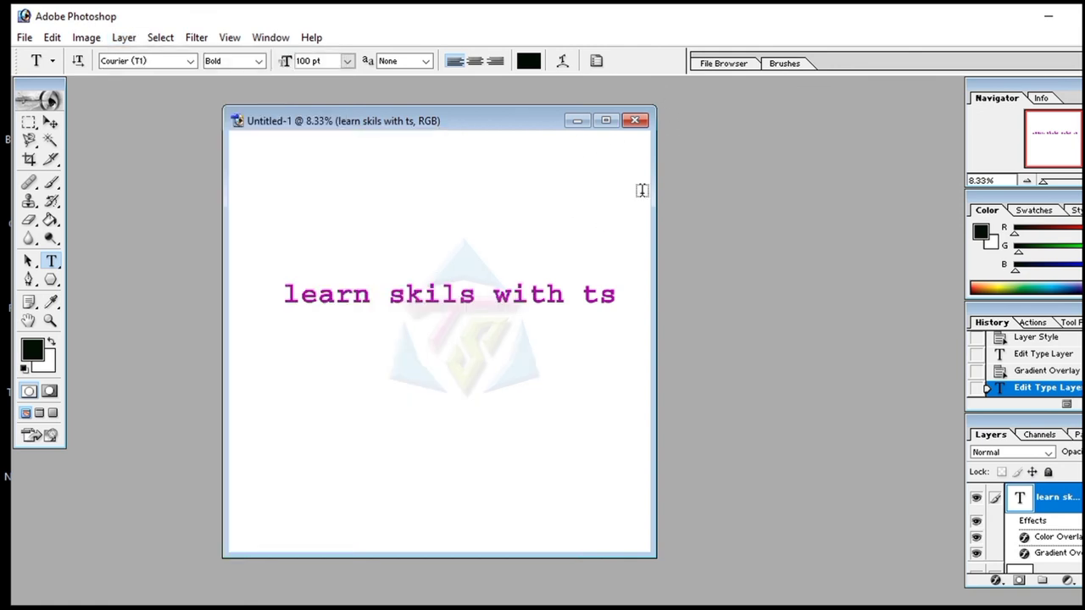